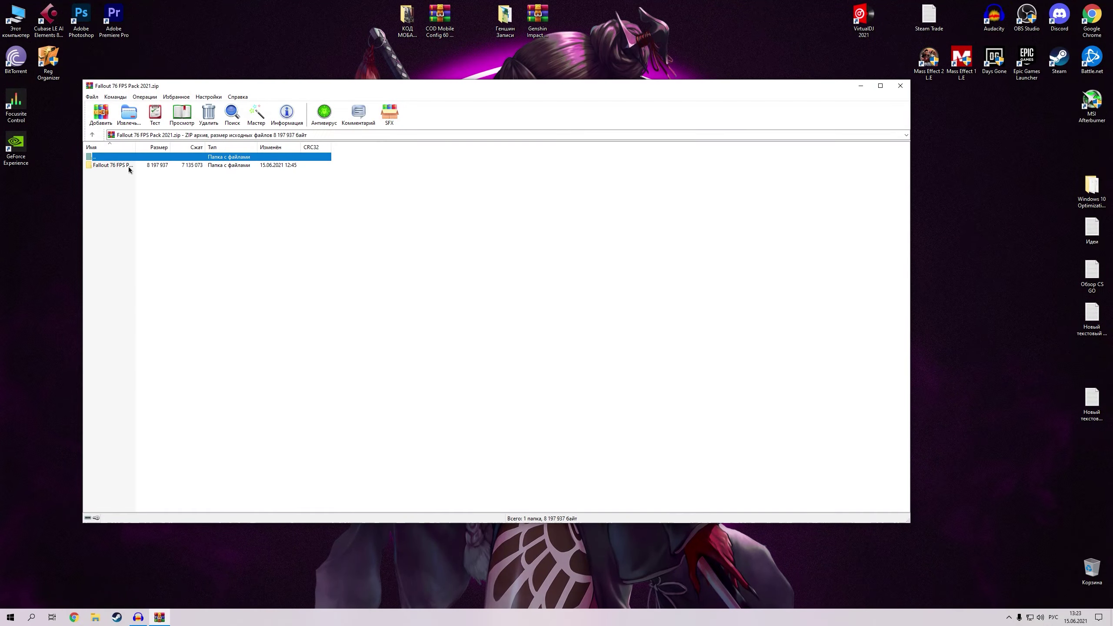
# Extract the Fallout 76 FPS Pack 2021 folder from the archive to the desktop, close the archive and open the extracted folder.
pyautogui.moveTo(129, 168); pyautogui.dragTo(307, 278)
pyautogui.hotkey('alt', 'F4')
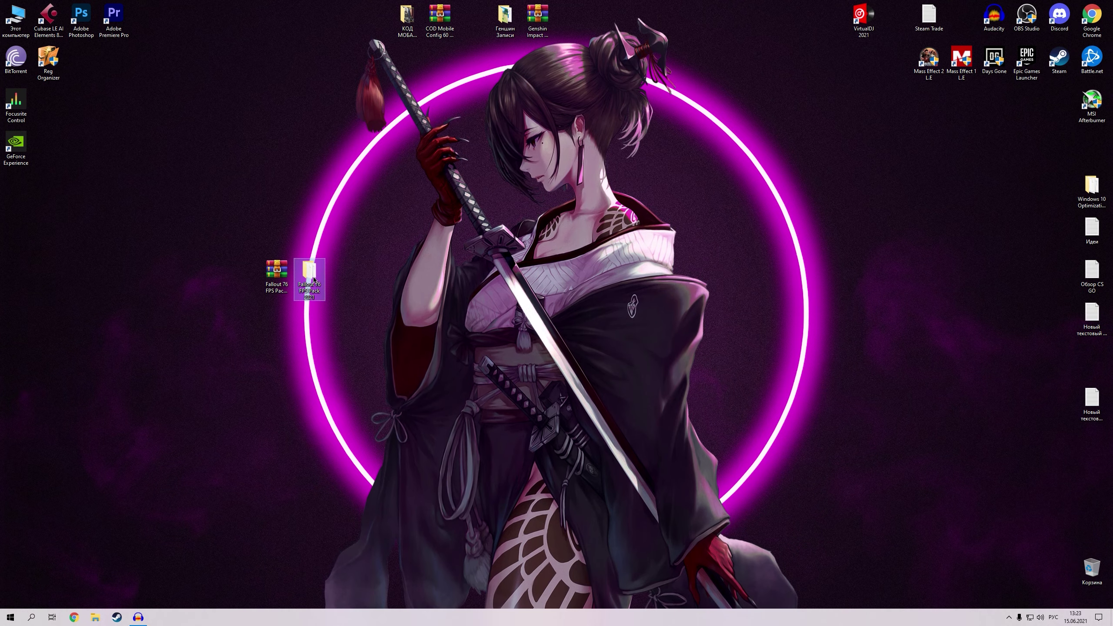
pyautogui.doubleClick(305, 270)
pyautogui.moveTo(617, 203); pyautogui.dragTo(582, 213)
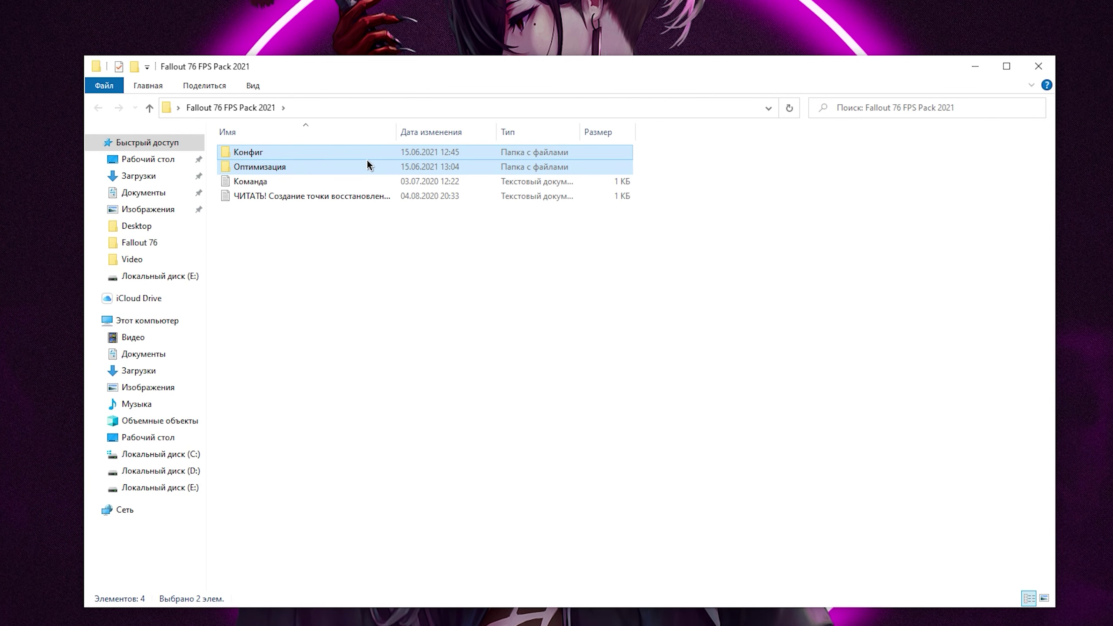
pyautogui.click(342, 167)
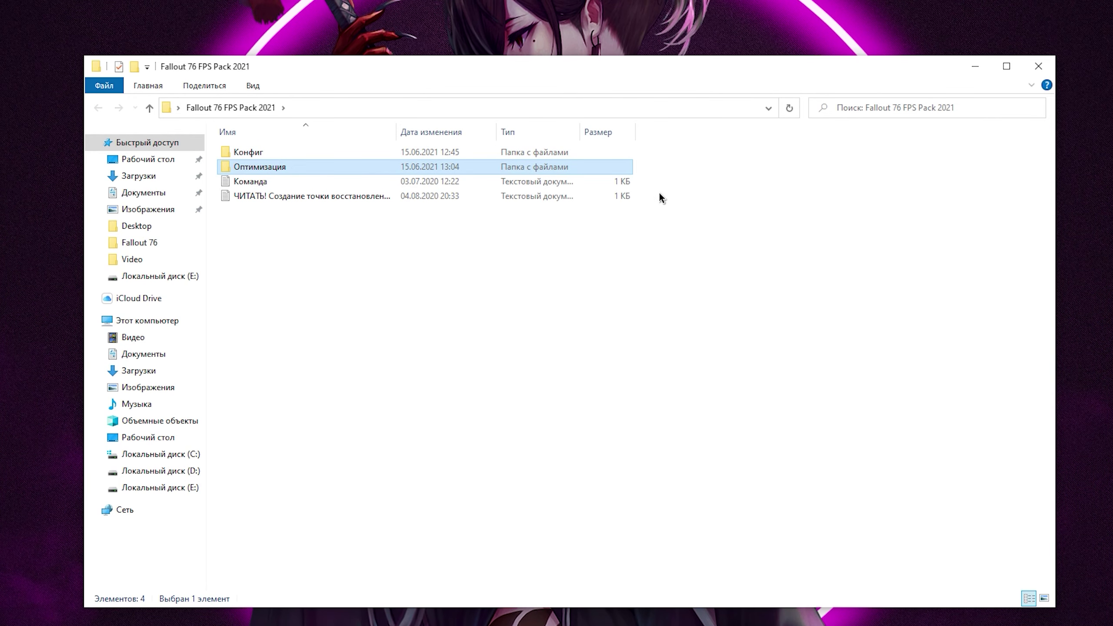
pyautogui.moveTo(653, 179); pyautogui.dragTo(568, 198)
pyautogui.click(322, 201)
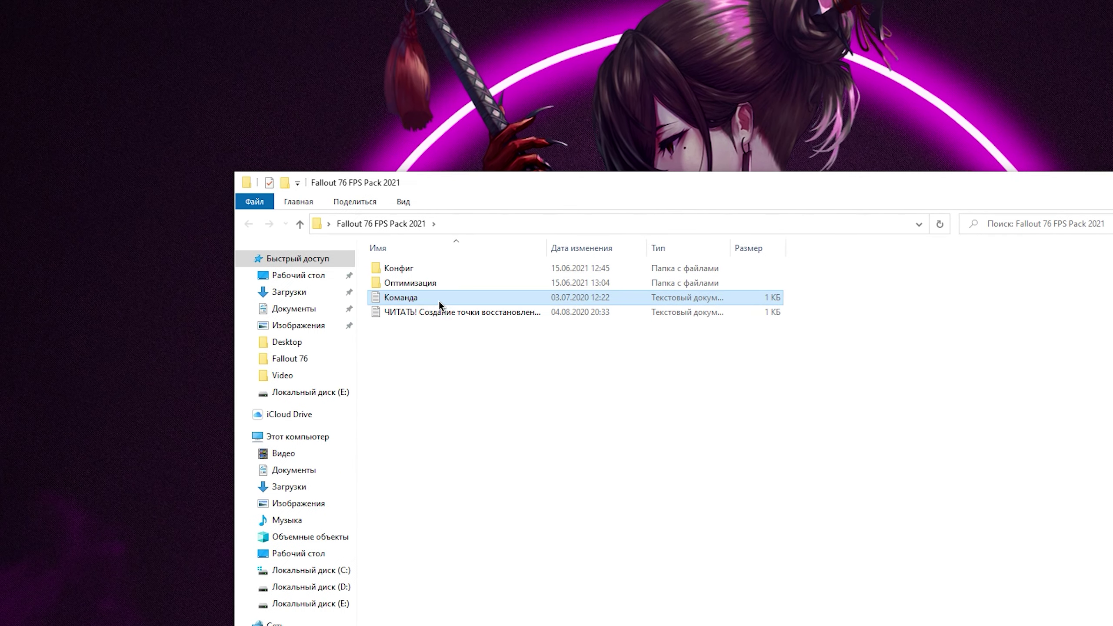
# Copy the command powercfg -duplicatescheme e9a42b02-d5df-448d-aa00-03f14749eb61 from the Команда text file.
pyautogui.doubleClick(438, 298)
pyautogui.moveTo(444, 110); pyautogui.dragTo(94, 113)
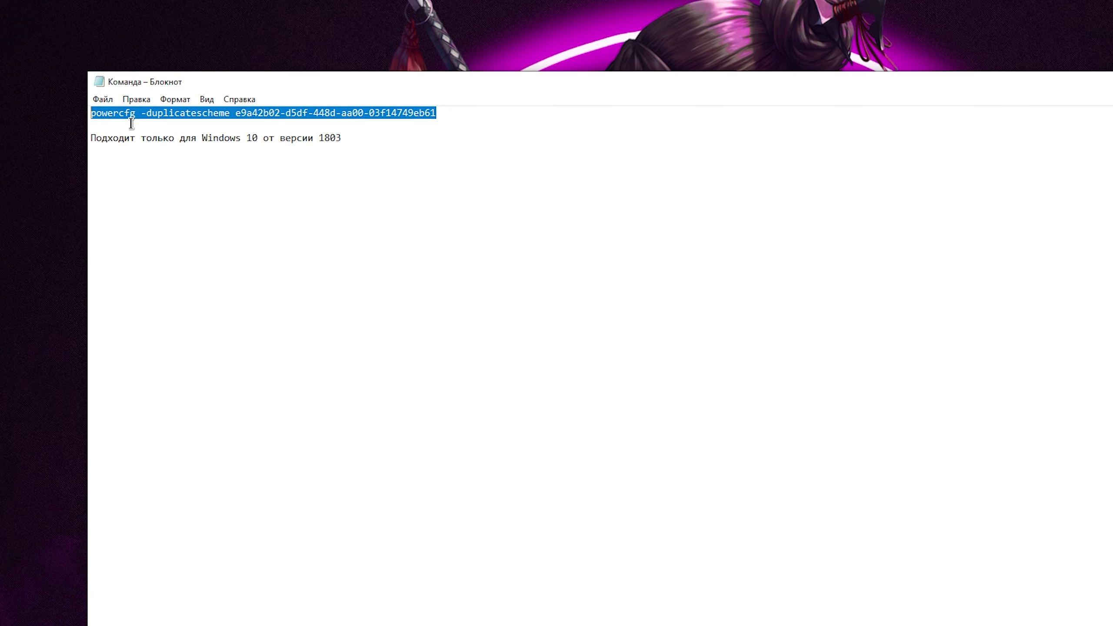
pyautogui.rightClick(123, 114)
pyautogui.click(197, 159)
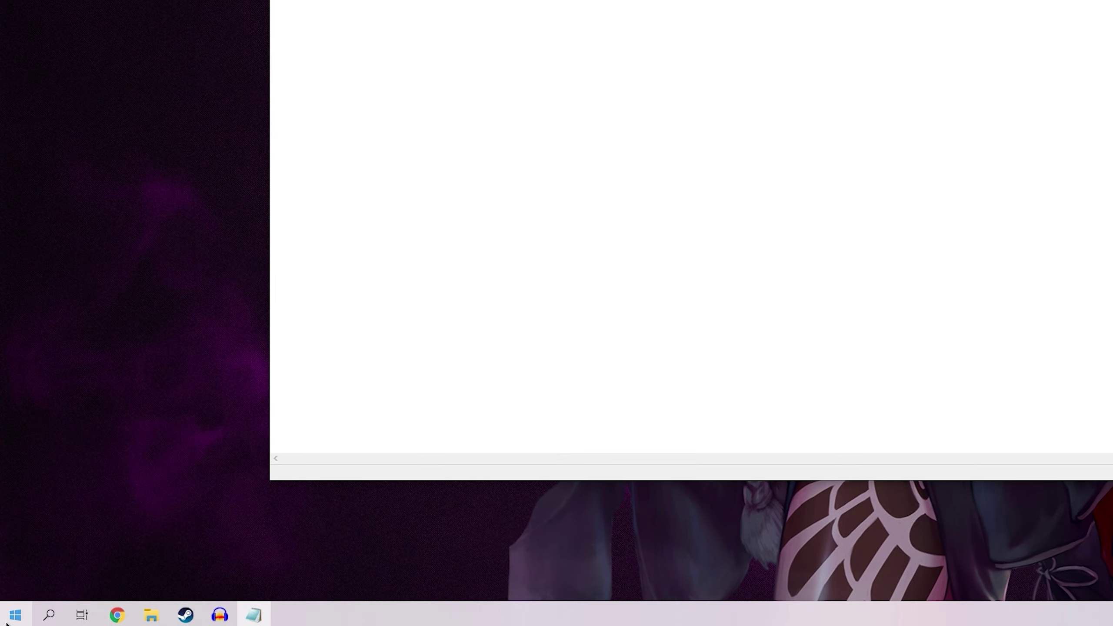
# Open Windows PowerShell as administrator and run the copied powercfg command.
pyautogui.rightClick(15, 615)
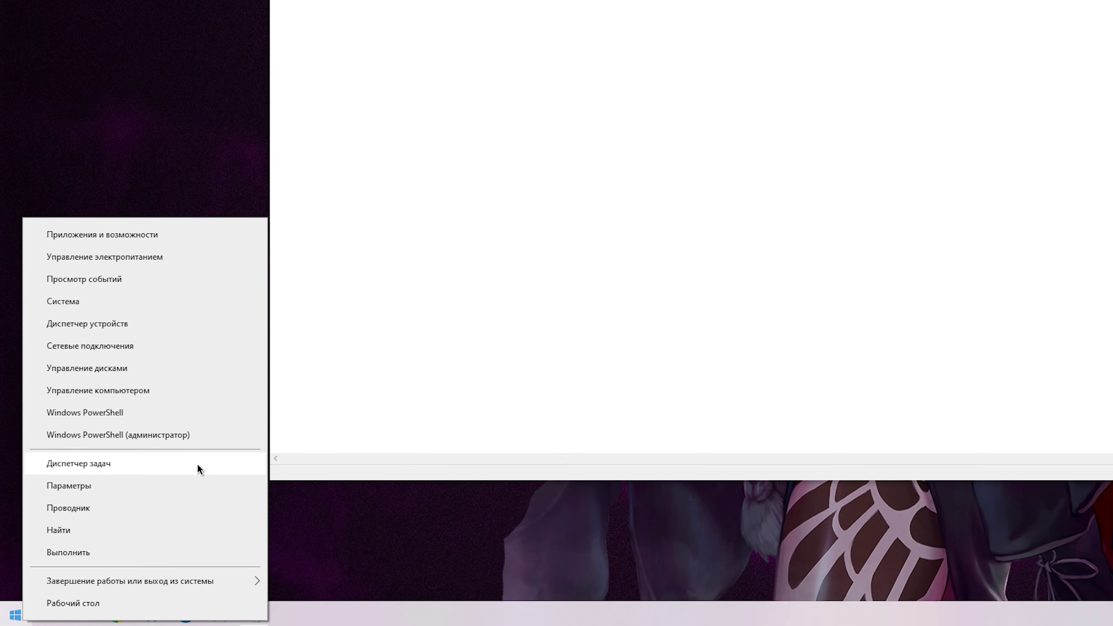
pyautogui.click(123, 436)
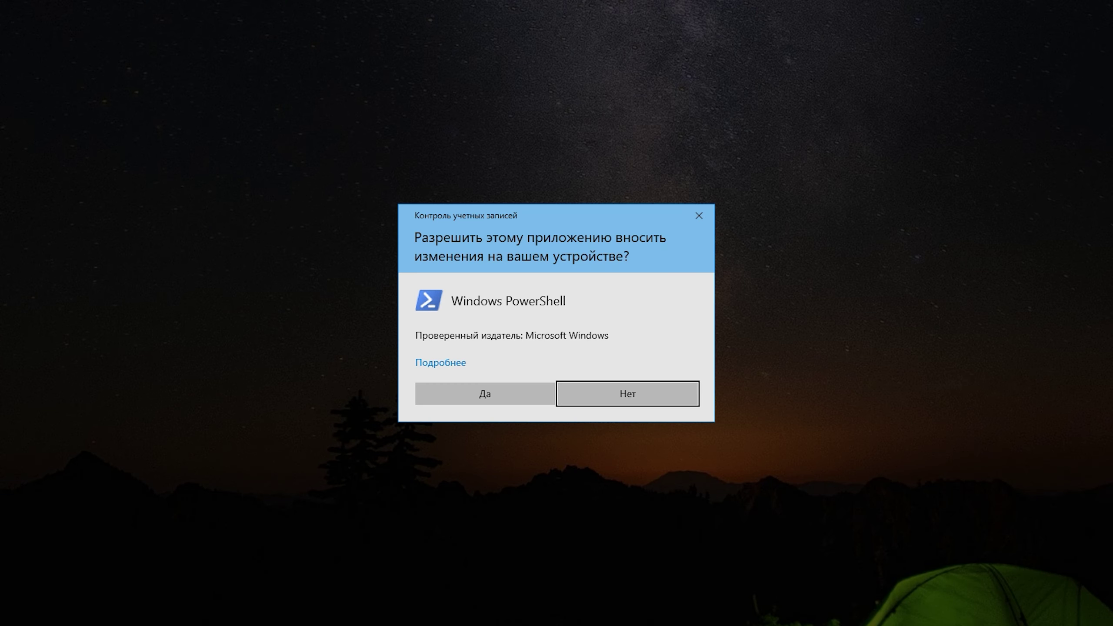
pyautogui.click(485, 394)
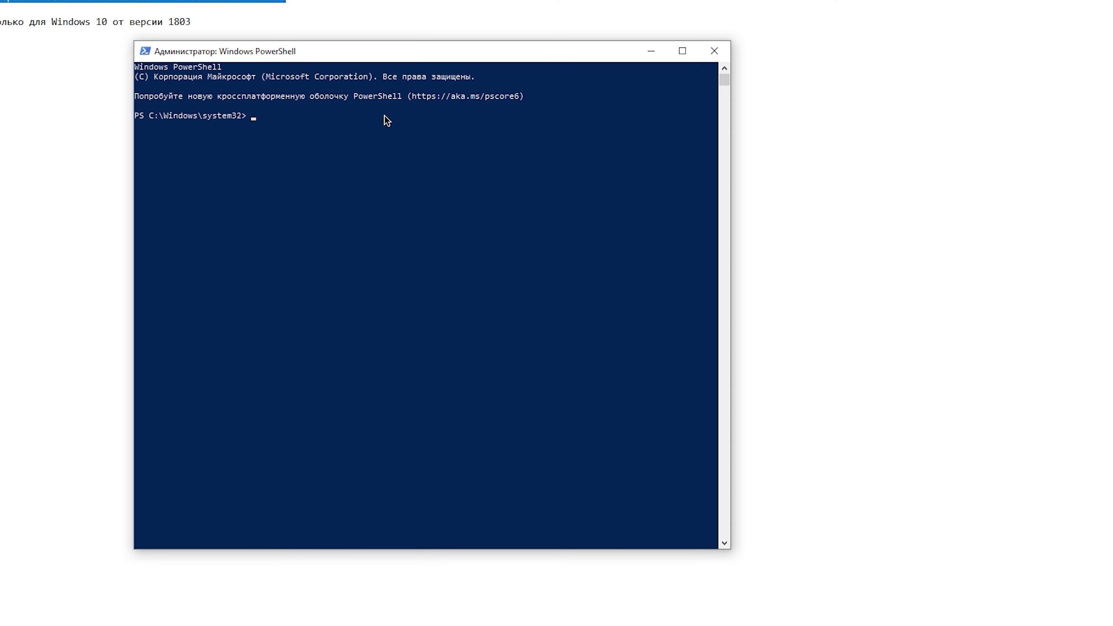
pyautogui.rightClick(384, 115)
pyautogui.press('Return')
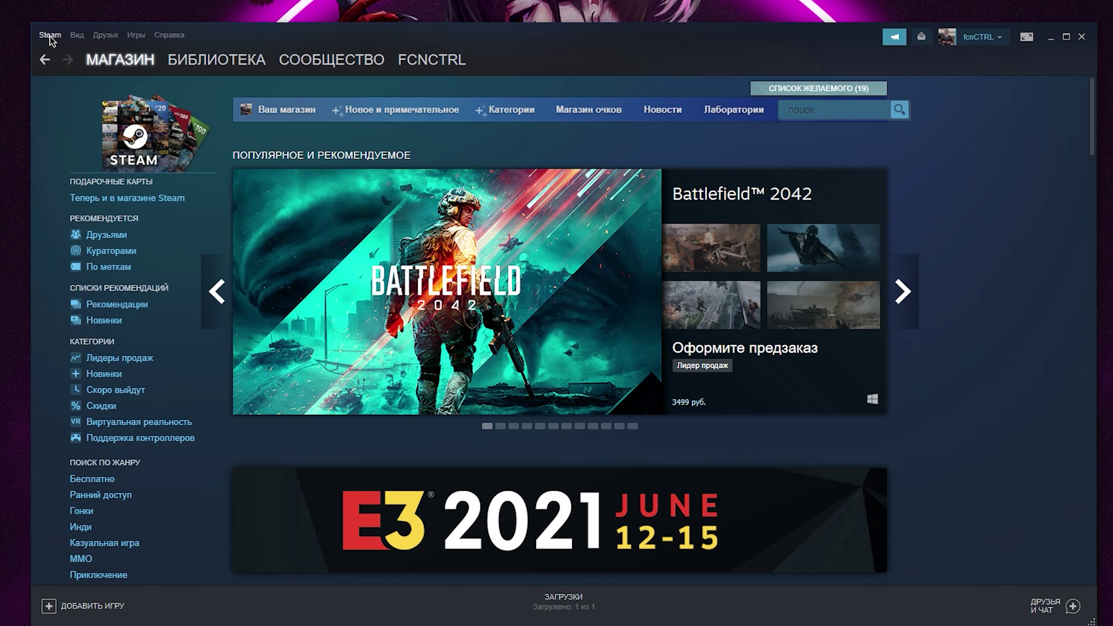
# Enable Упрощённый режим in Steam's library settings and save the change.
pyautogui.click(50, 35)
pyautogui.click(49, 121)
pyautogui.click(336, 232)
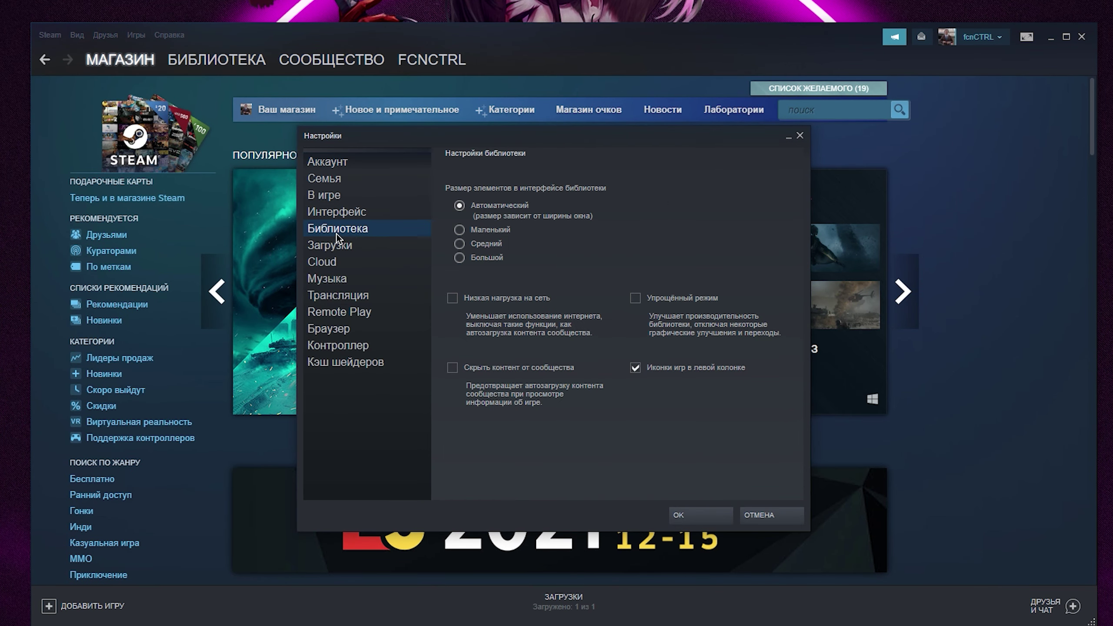
pyautogui.click(636, 298)
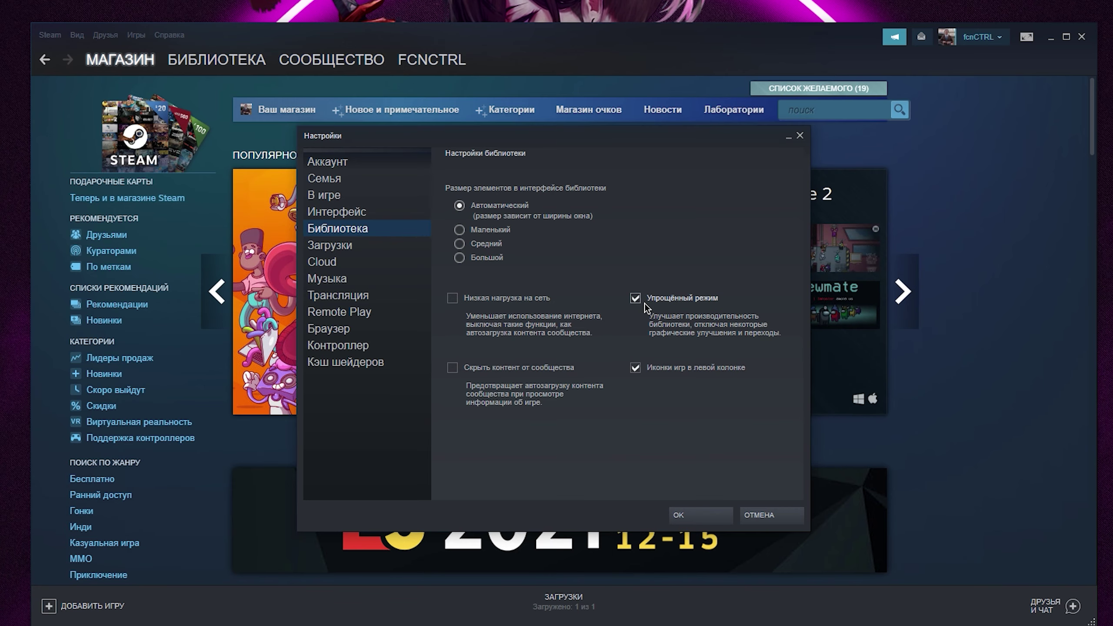
pyautogui.click(701, 515)
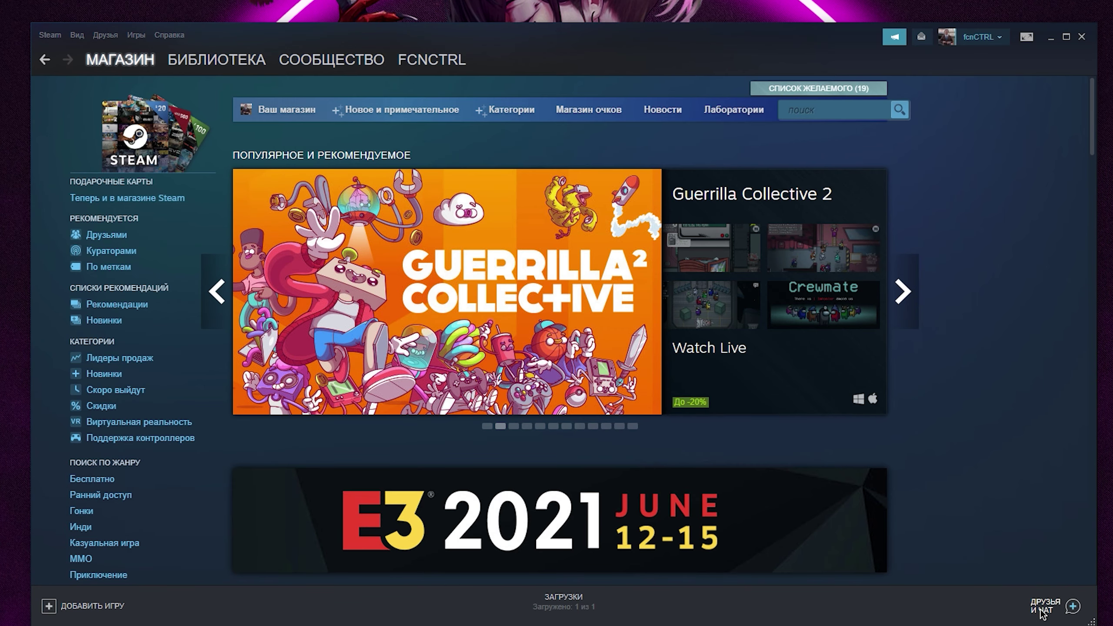
# Turn off animated avatars and avatar frames in the Steam friends list settings.
pyautogui.click(1045, 607)
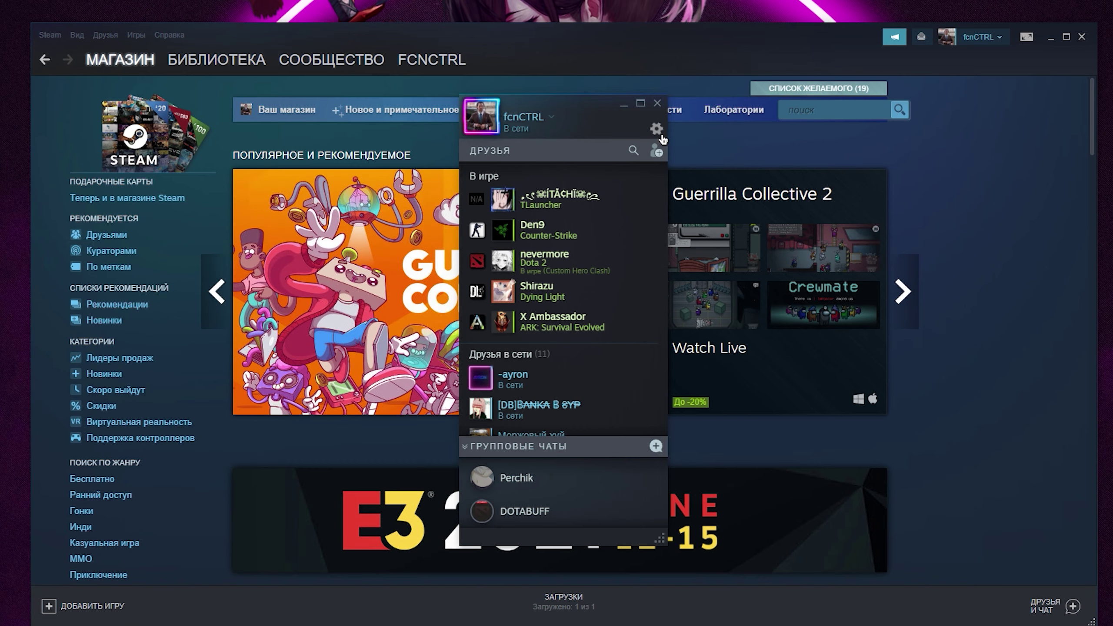
pyautogui.click(657, 120)
pyautogui.click(763, 394)
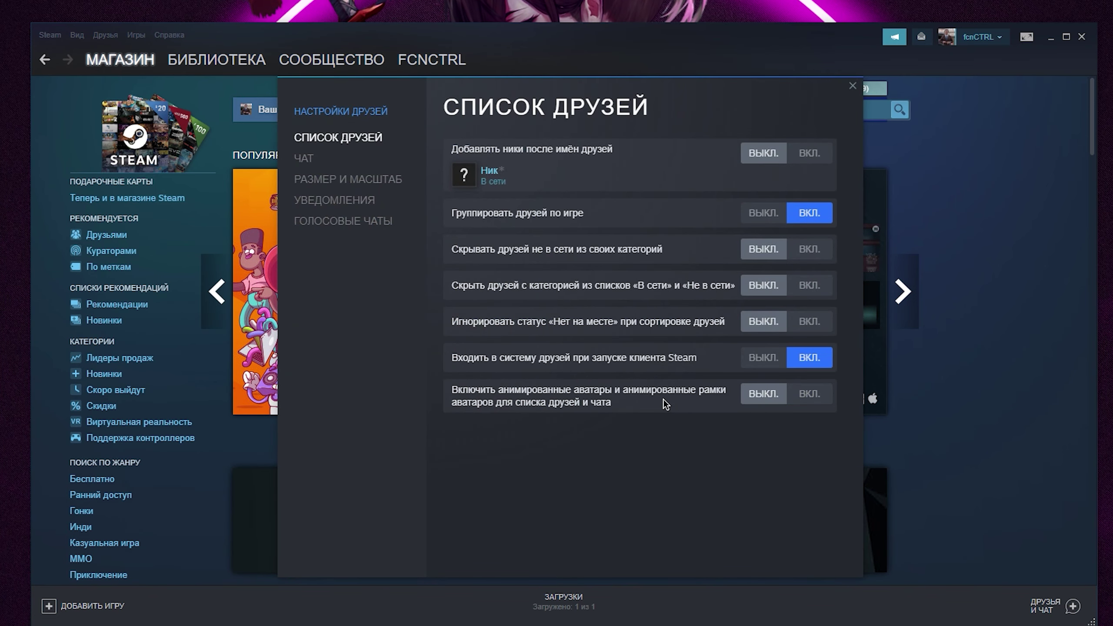
pyautogui.press('Escape')
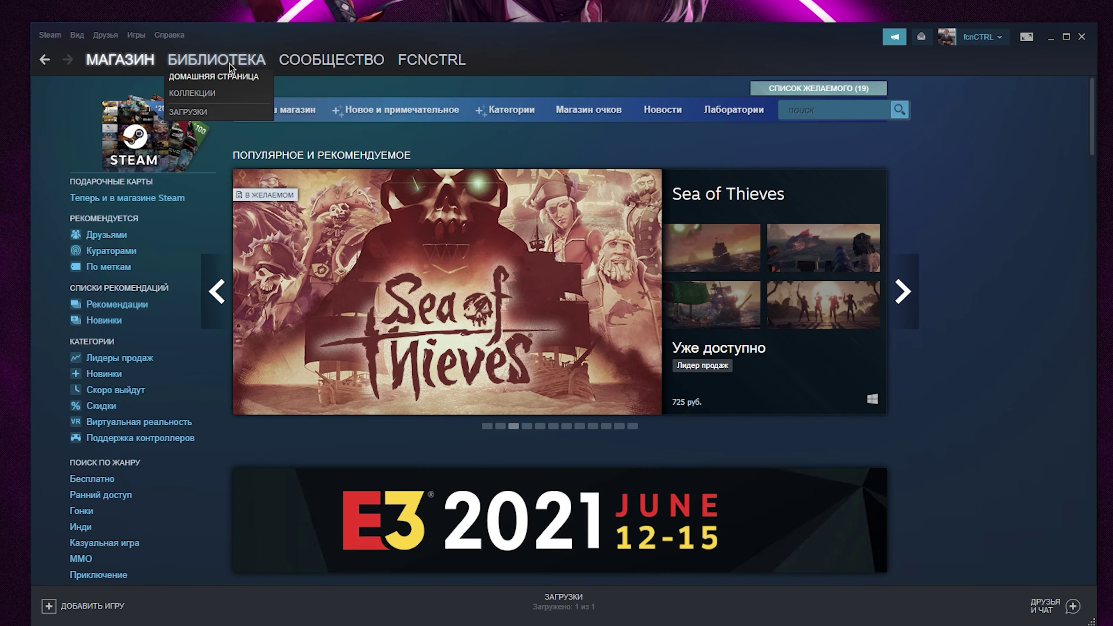
# Turn off the Steam overlay in Fallout 76's properties and go to the game's local files.
pyautogui.click(229, 63)
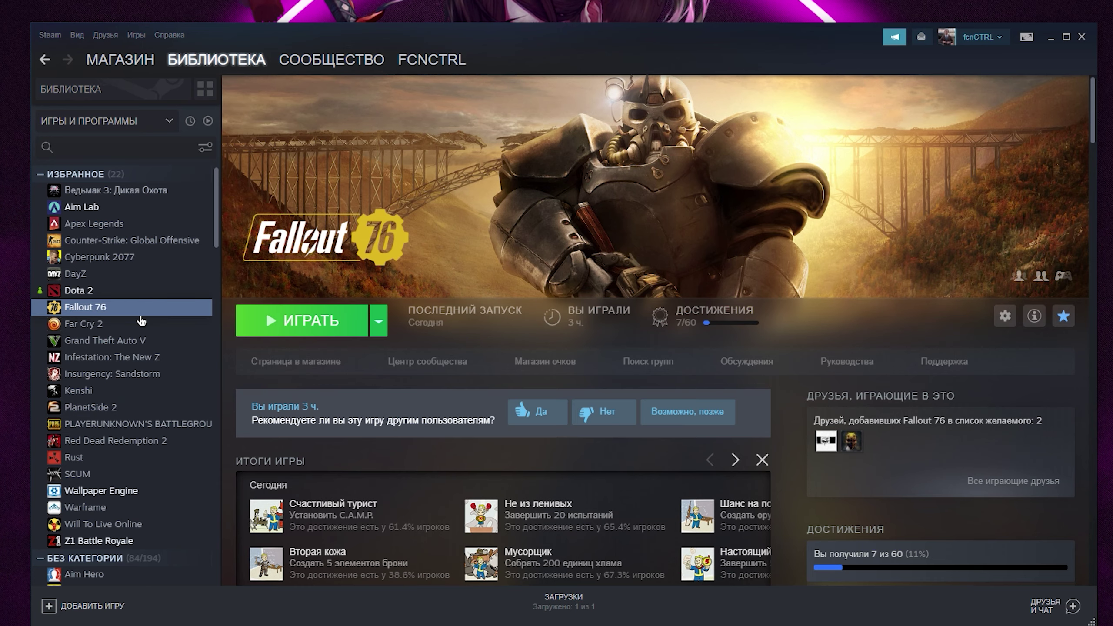
pyautogui.rightClick(141, 312)
pyautogui.click(153, 395)
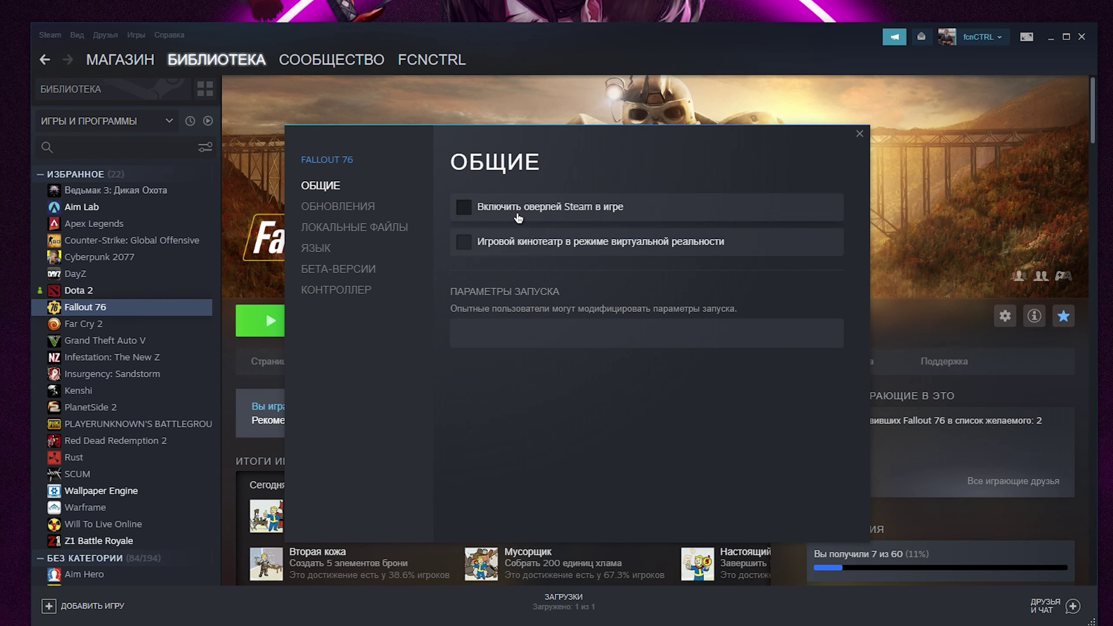
pyautogui.click(334, 227)
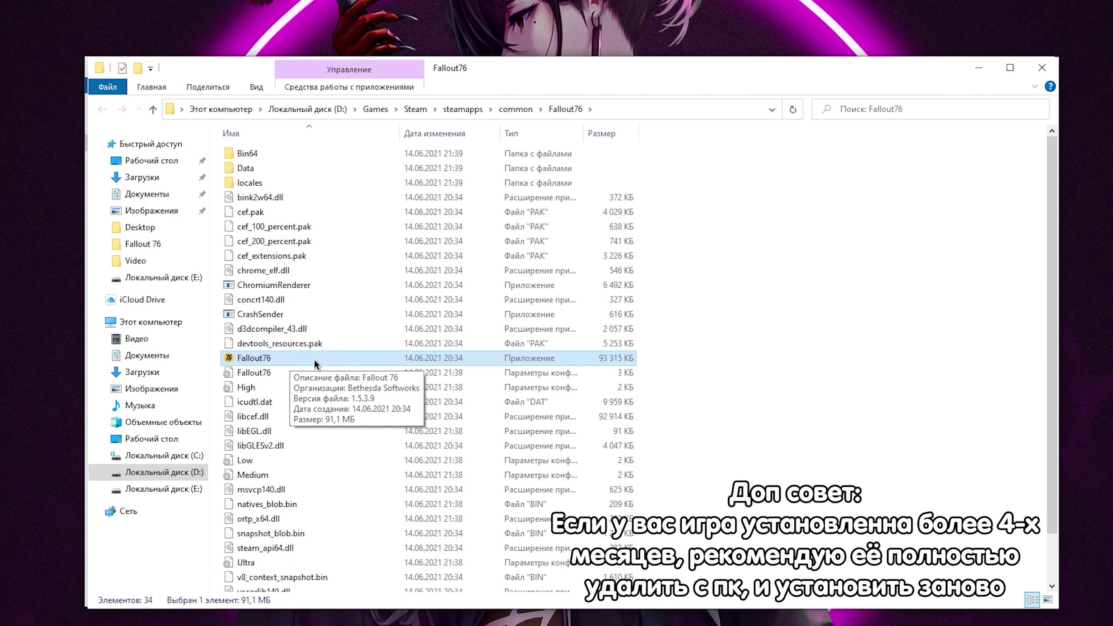
# Disable fullscreen optimization in the compatibility properties of the Fallout76 application file.
pyautogui.rightClick(315, 363)
pyautogui.click(373, 570)
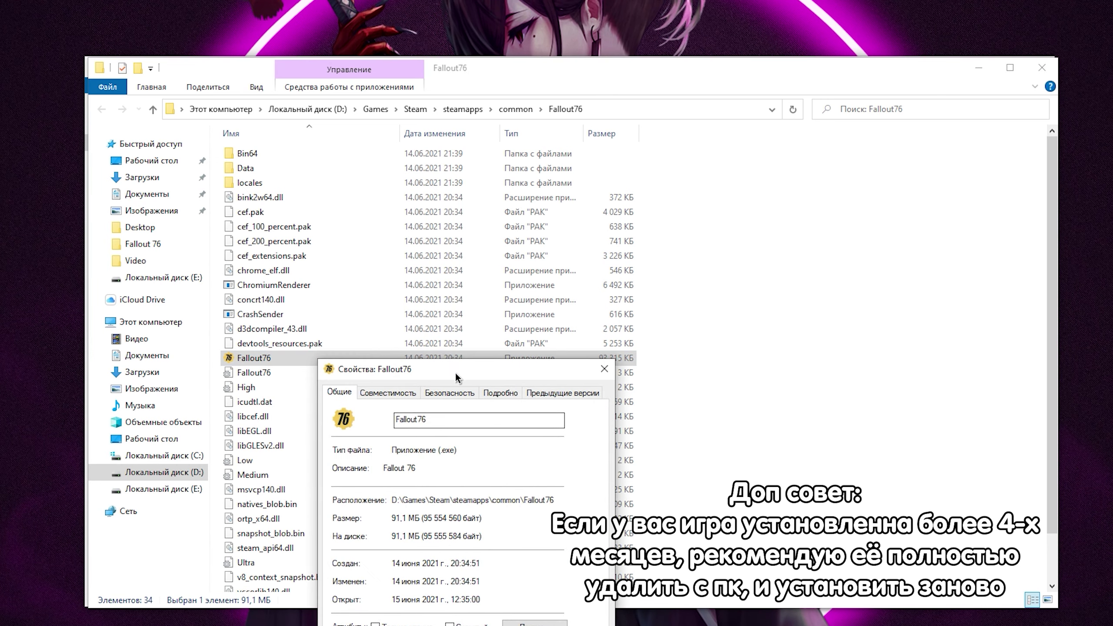
pyautogui.moveTo(456, 378); pyautogui.dragTo(471, 214)
pyautogui.click(403, 227)
pyautogui.click(358, 433)
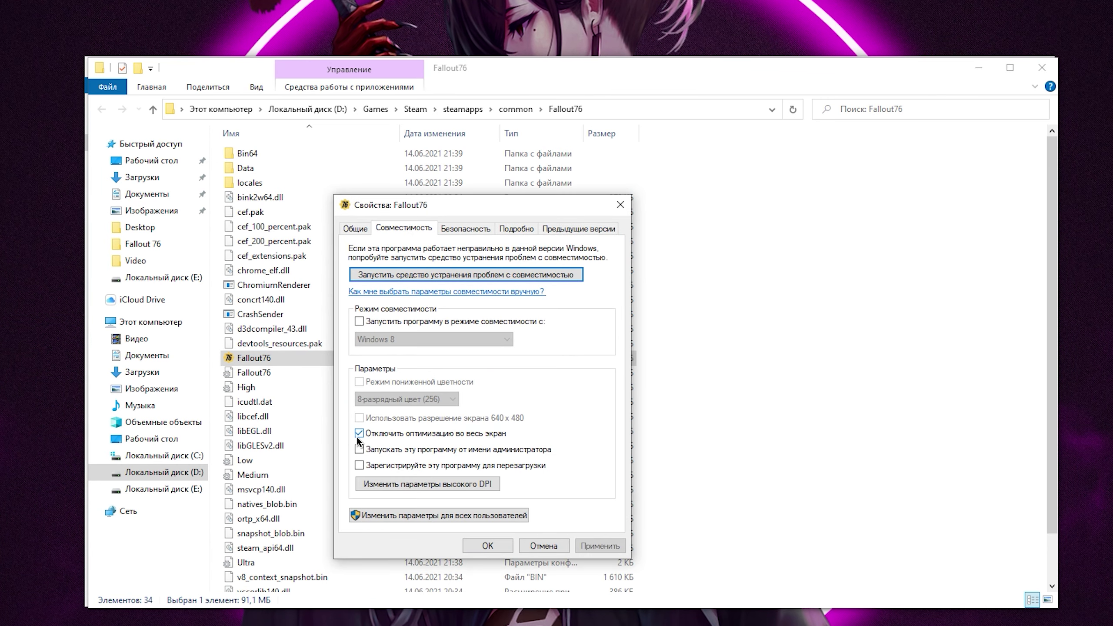
# Override the Fallout76 application's high DPI scaling with the Приложение option and save its properties.
pyautogui.click(427, 483)
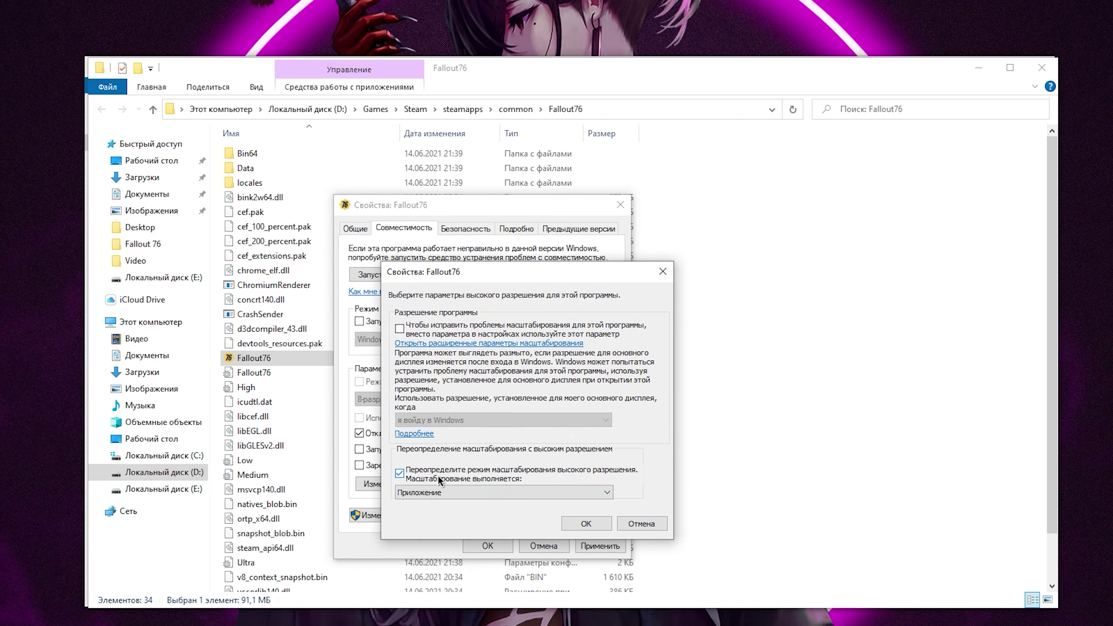
pyautogui.click(587, 524)
pyautogui.click(583, 546)
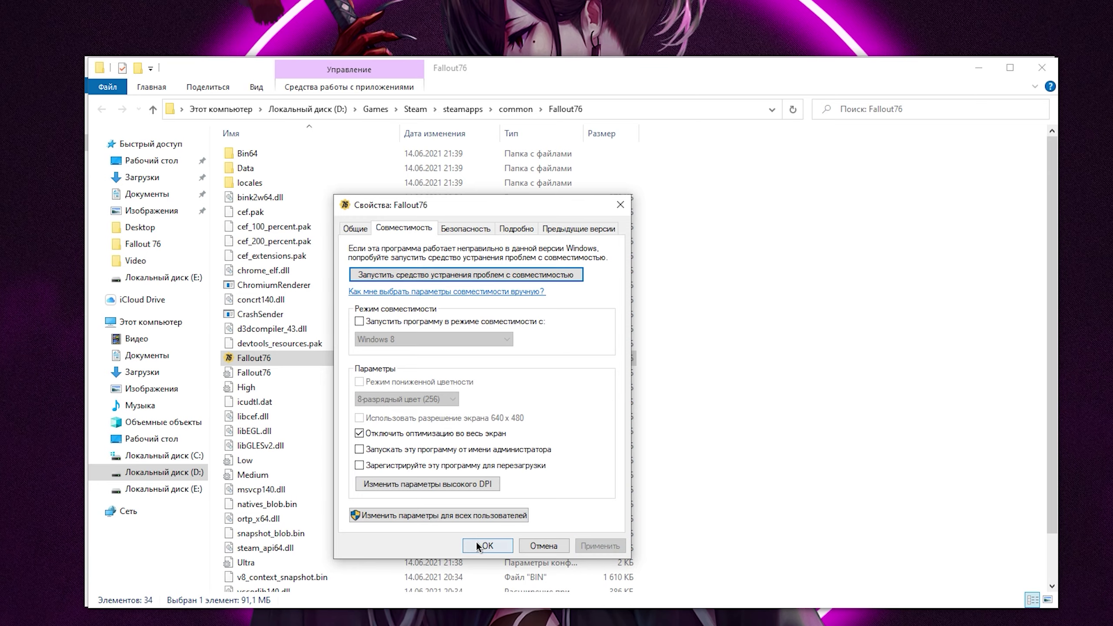
pyautogui.click(488, 545)
# Open the Windows game mode settings and review the Игровой режим, Клипы and Xbox Game Bar pages.
pyautogui.click(49, 614)
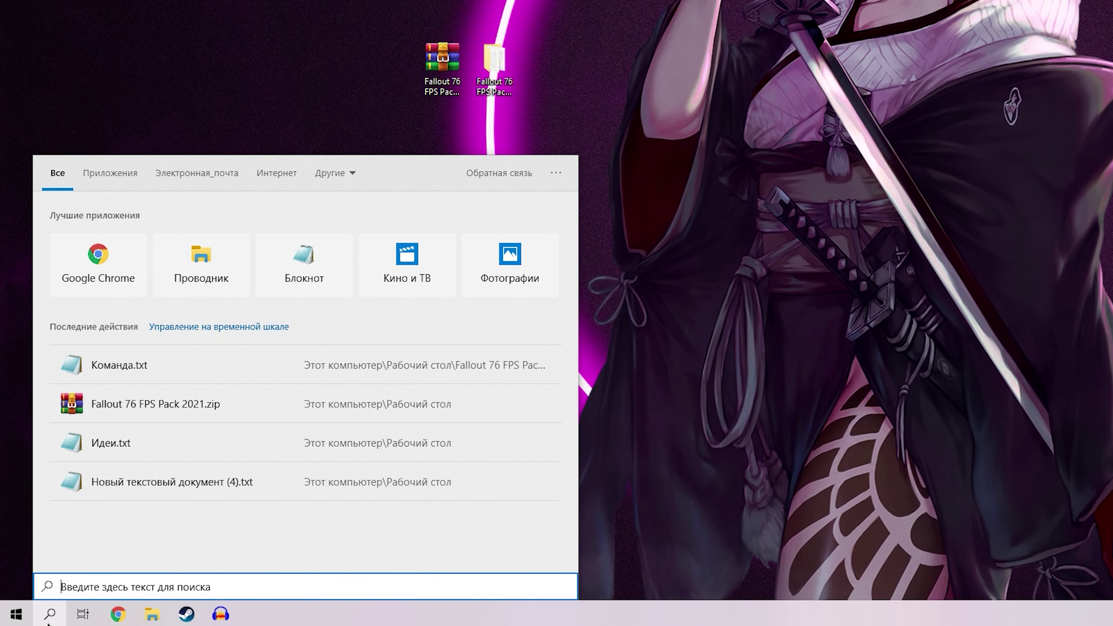
pyautogui.write('параметры ре')
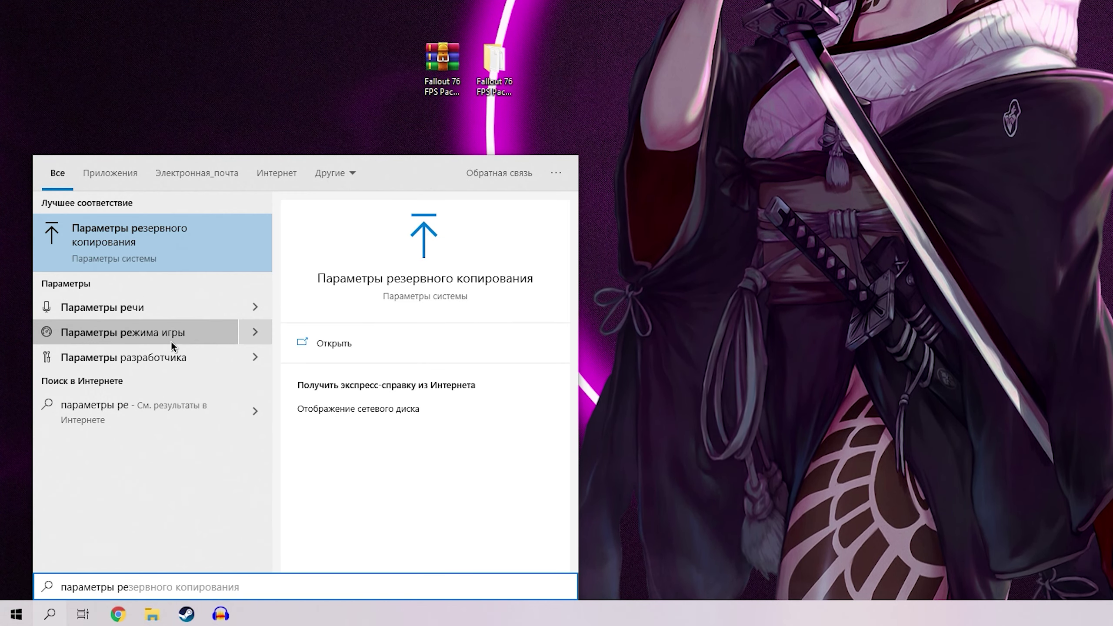
pyautogui.click(170, 341)
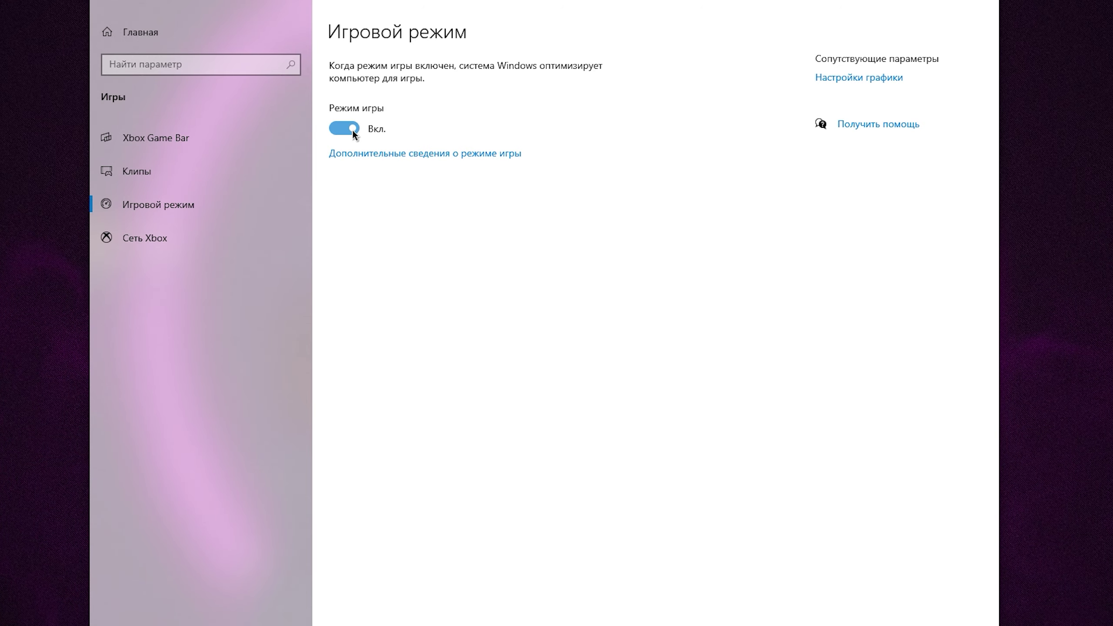
pyautogui.click(171, 178)
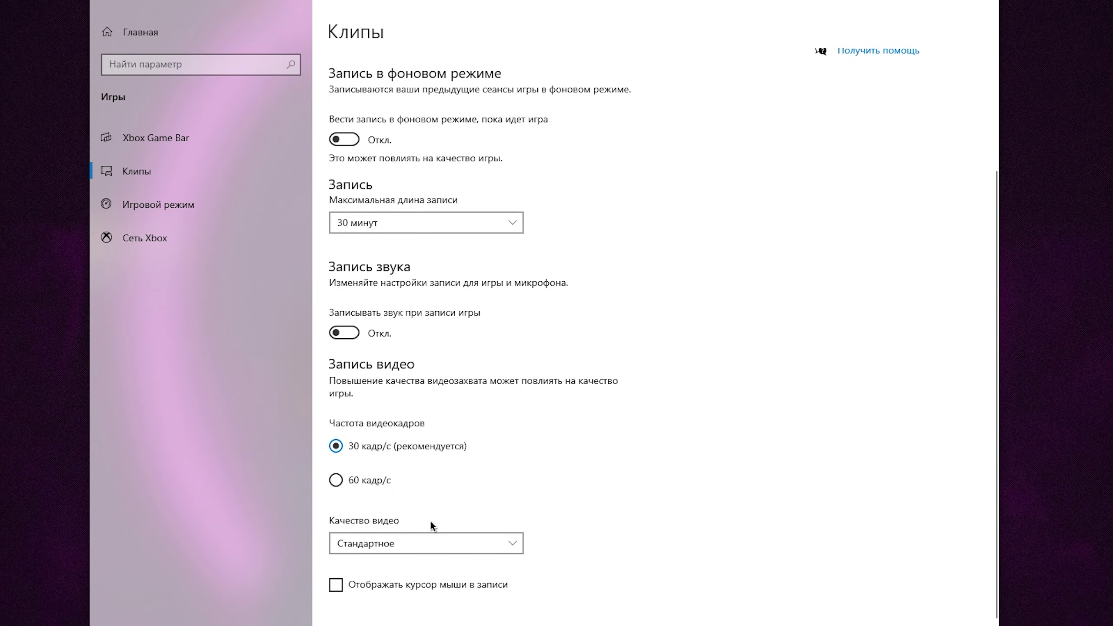
pyautogui.scroll(5, 400, 447)
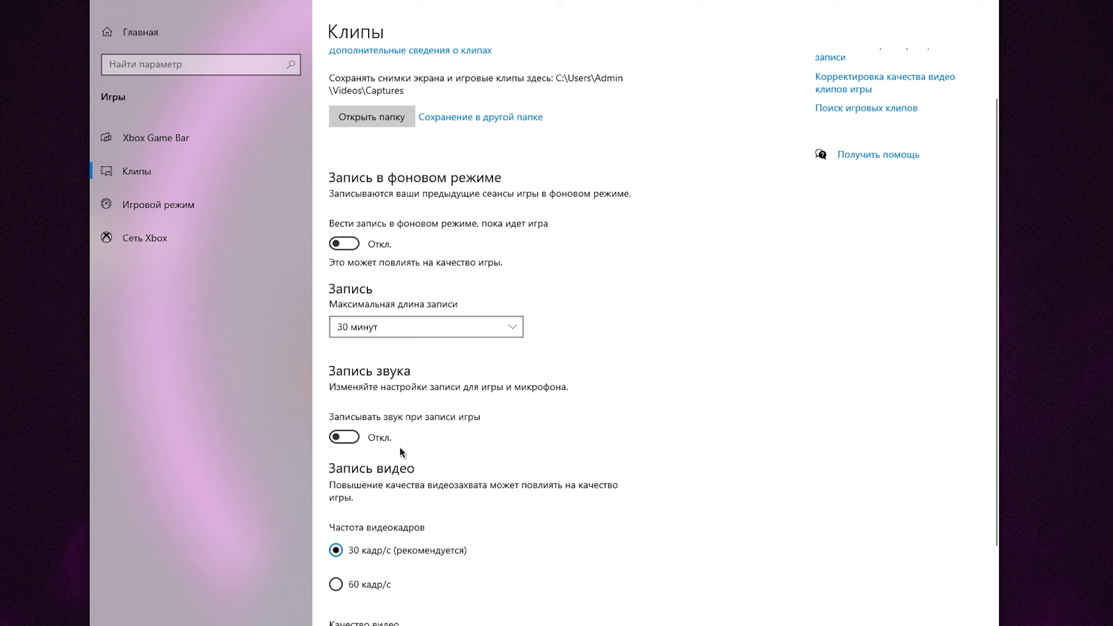
pyautogui.click(198, 132)
pyautogui.scroll(-5, 396, 213)
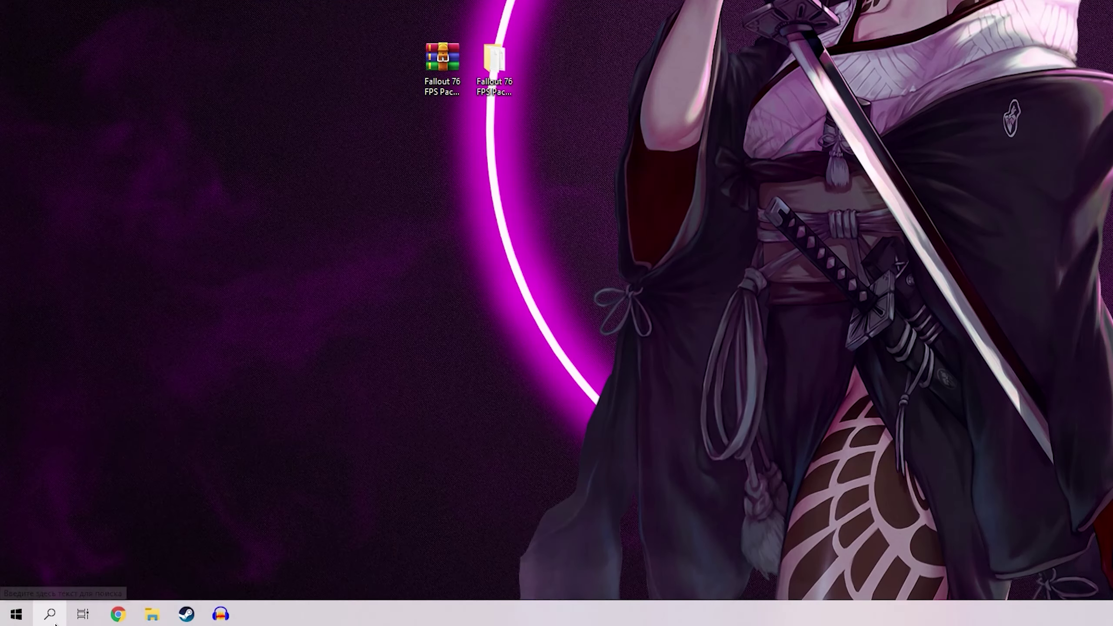
# Open Настройки графики in Windows and start browsing for a classic application to add.
pyautogui.click(50, 614)
pyautogui.write('Настройки графики')
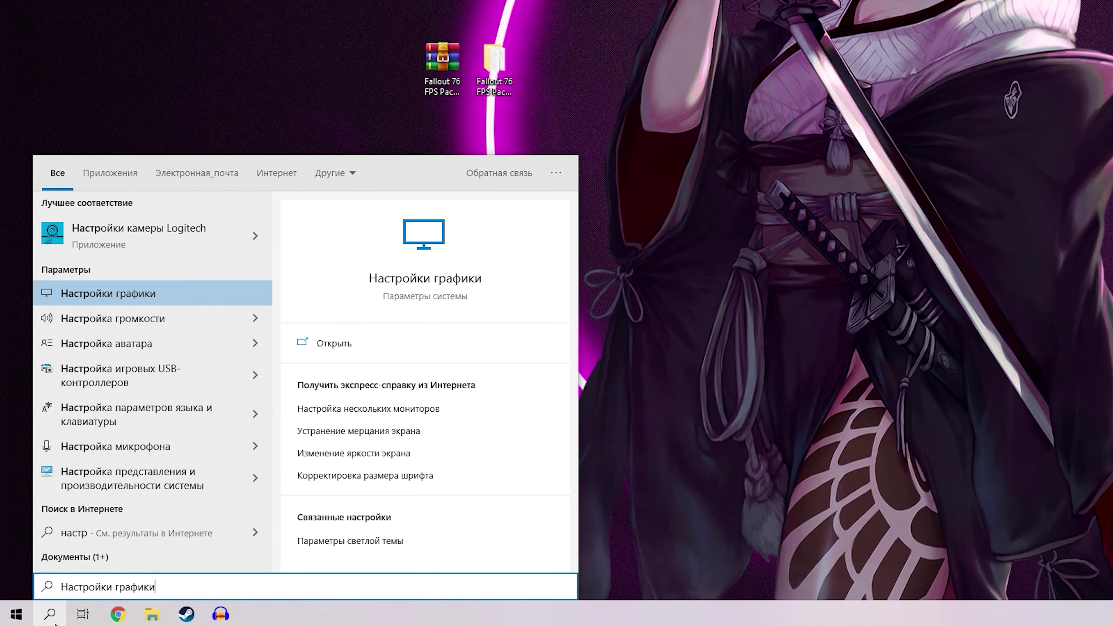
pyautogui.press('Return')
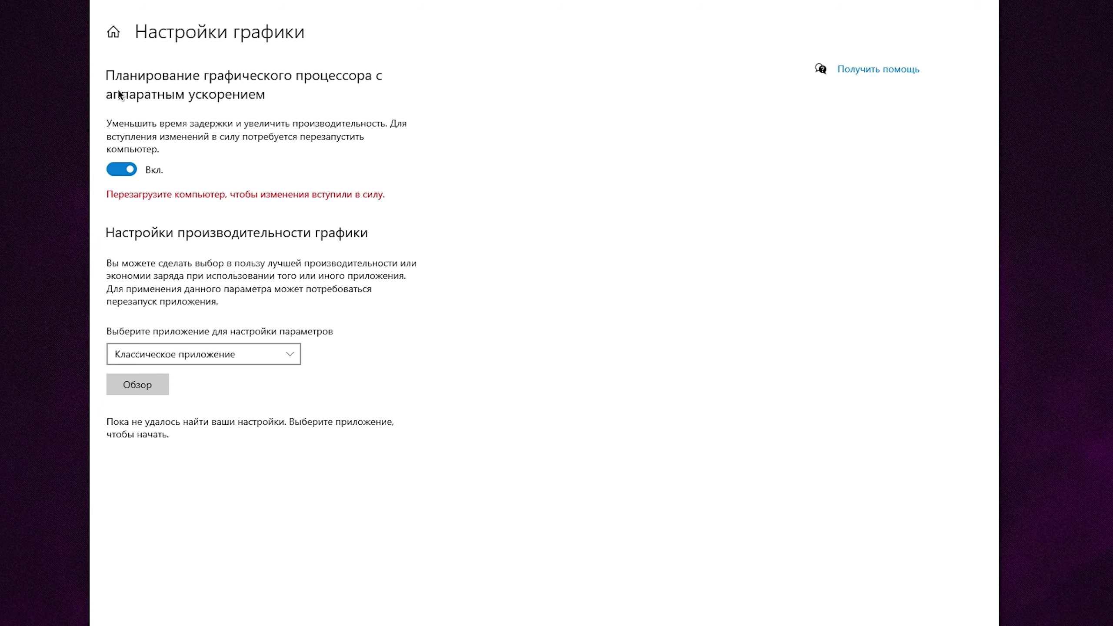
pyautogui.click(140, 389)
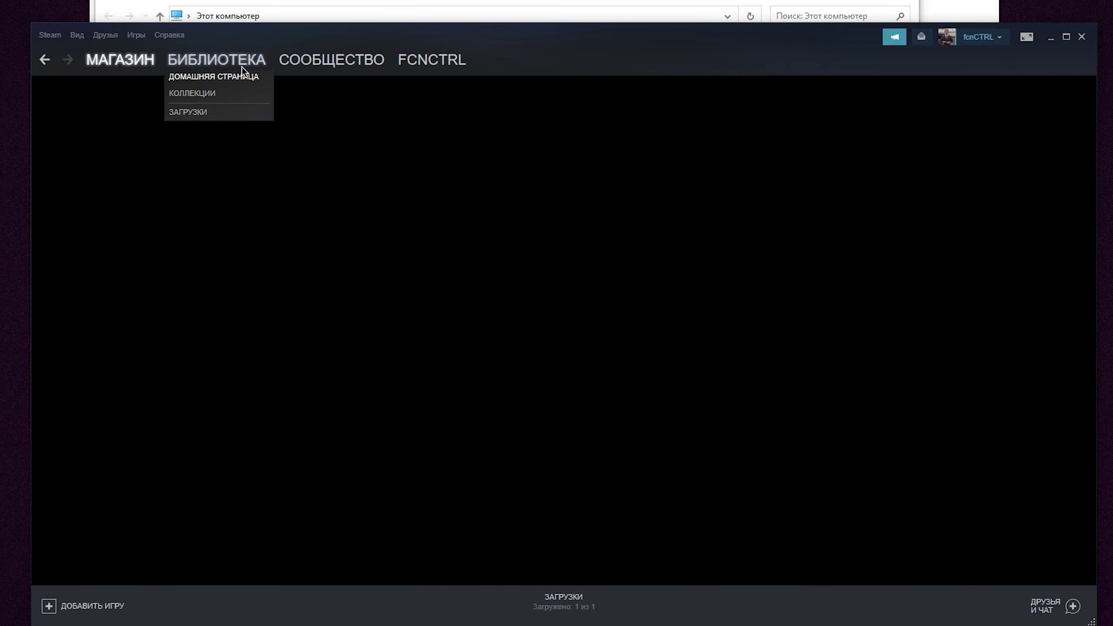
# Open Fallout 76's installation folder from its local files properties in the Steam library.
pyautogui.click(242, 66)
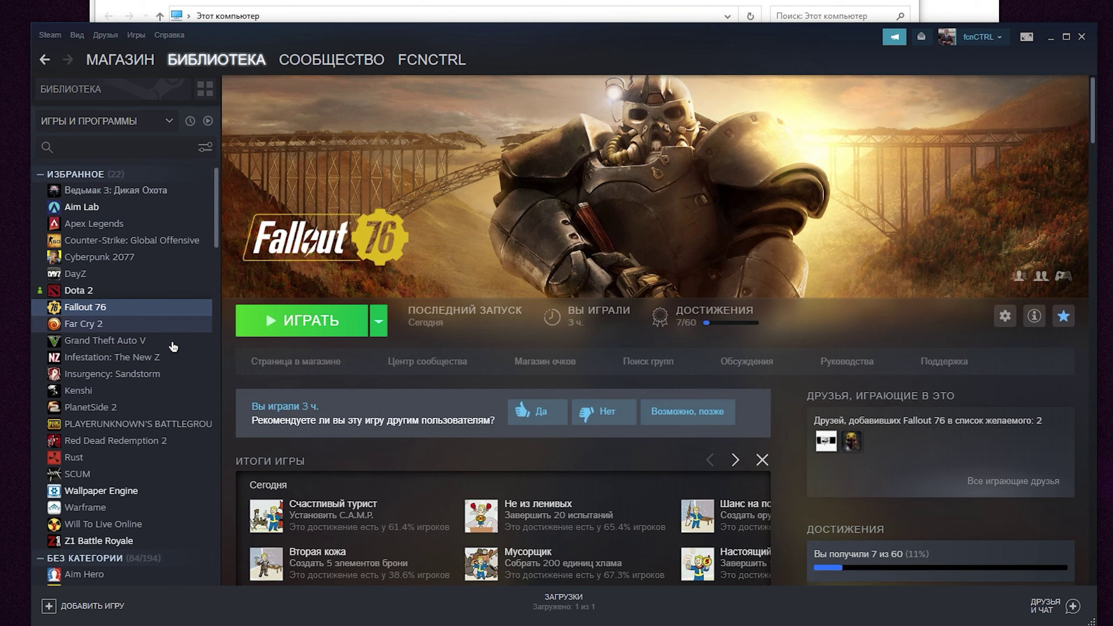
pyautogui.rightClick(138, 307)
pyautogui.click(141, 392)
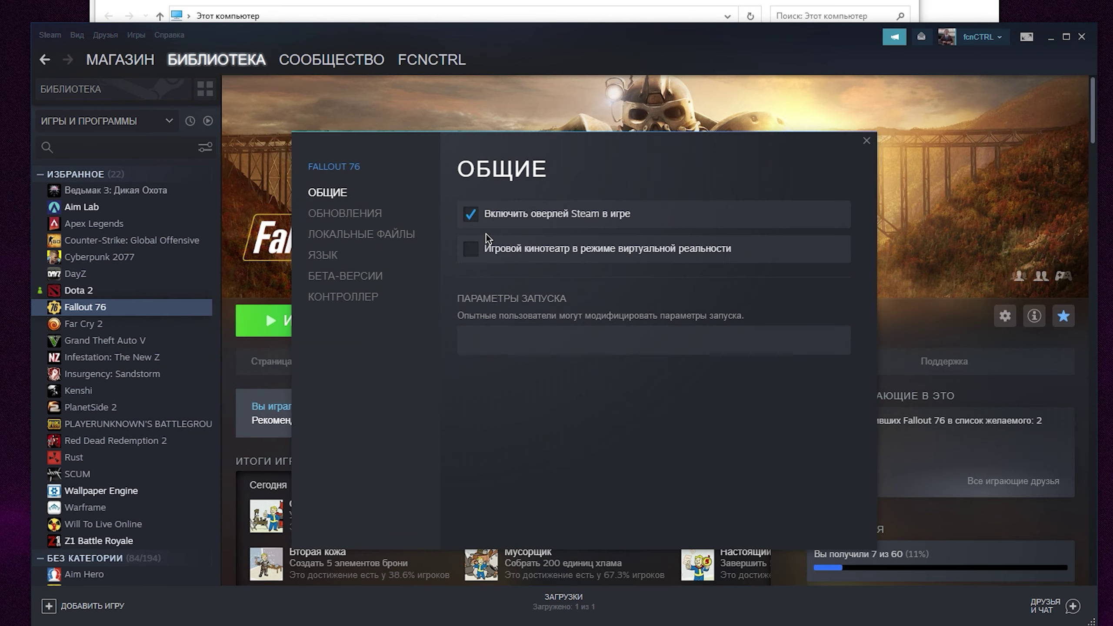
pyautogui.click(351, 234)
pyautogui.click(798, 223)
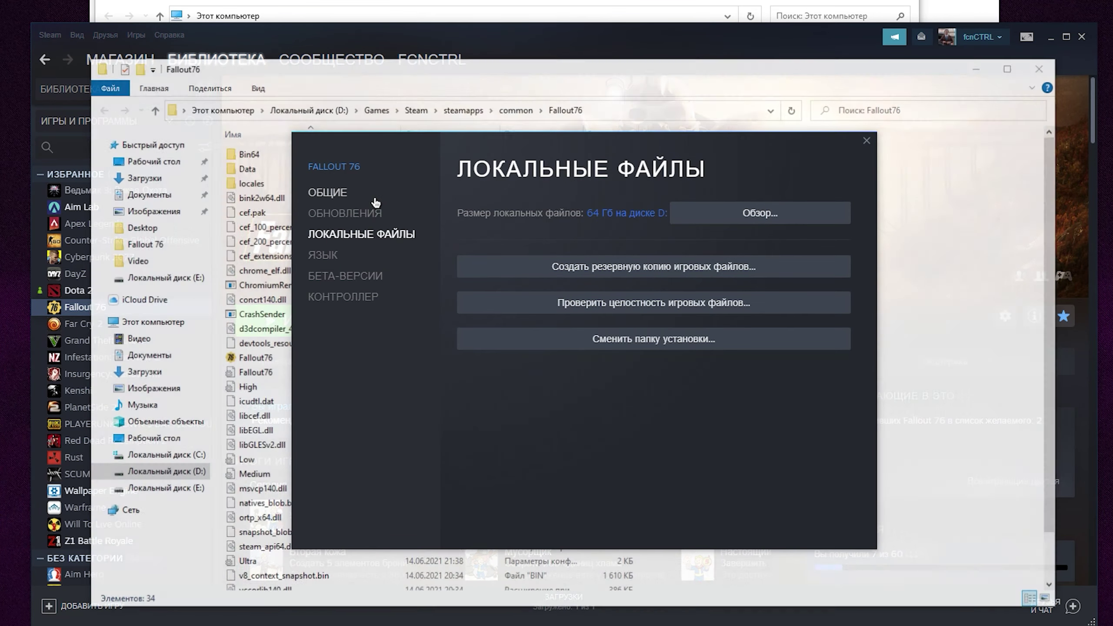
# Copy the path of the Fallout76 installation folder and close the folder, the game properties and the Steam window.
pyautogui.click(611, 116)
pyautogui.hotkey('ctrl', 'c')
pyautogui.rightClick(324, 110)
pyautogui.click(351, 157)
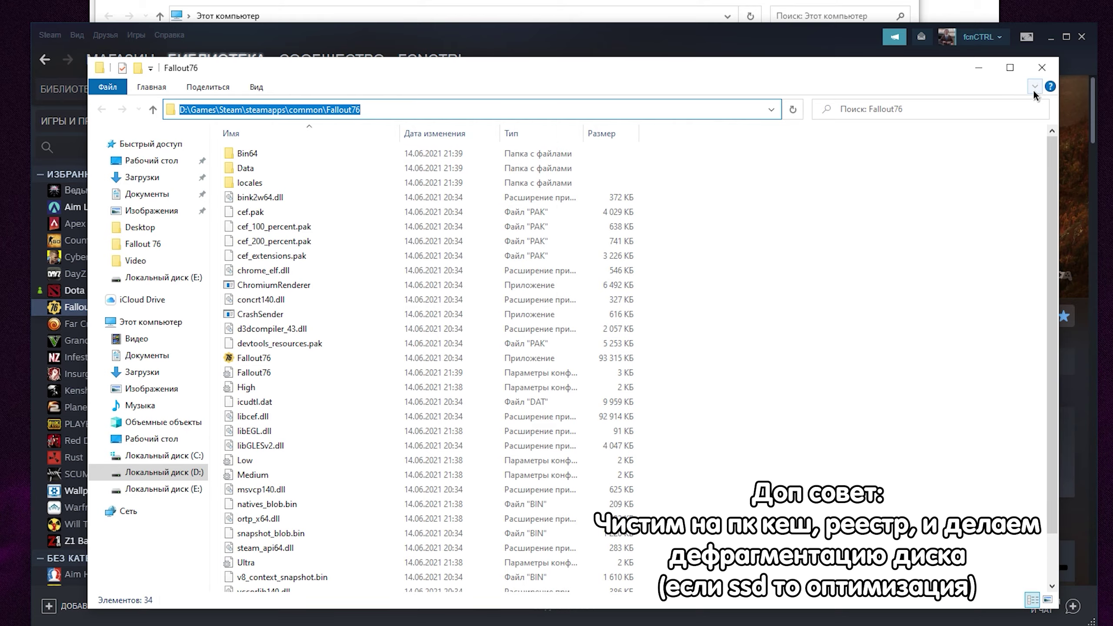
pyautogui.click(1042, 67)
pyautogui.click(868, 141)
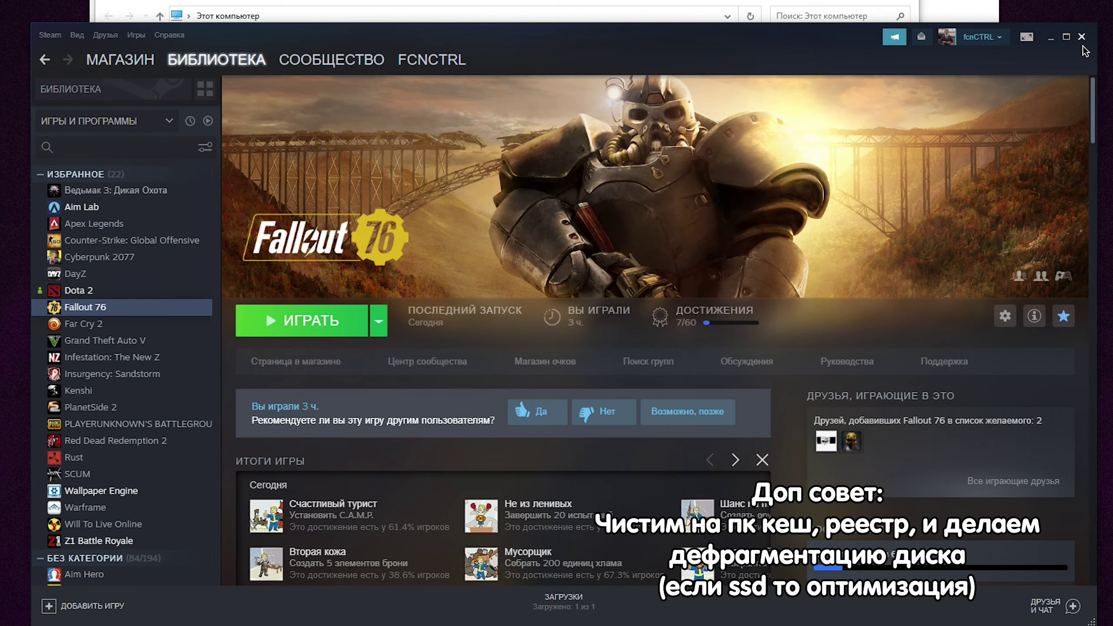
pyautogui.click(1081, 36)
# Add the Fallout76 application from the copied folder path to Настройки графики and save its preference as Высокая производительность.
pyautogui.click(305, 81)
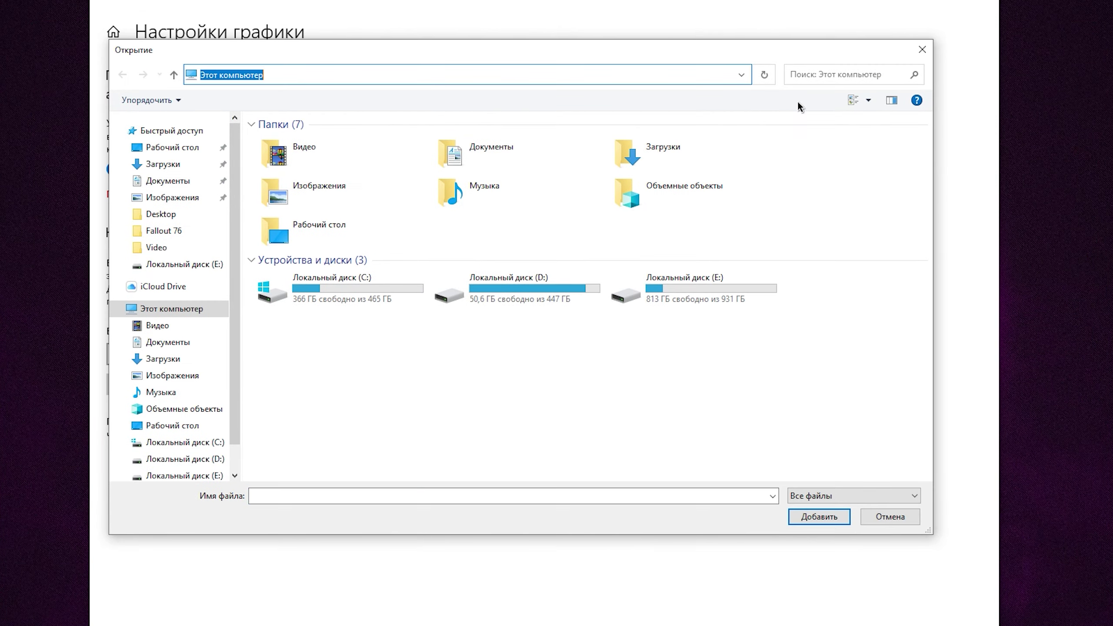
pyautogui.hotkey('ctrl', 'v')
pyautogui.click(813, 520)
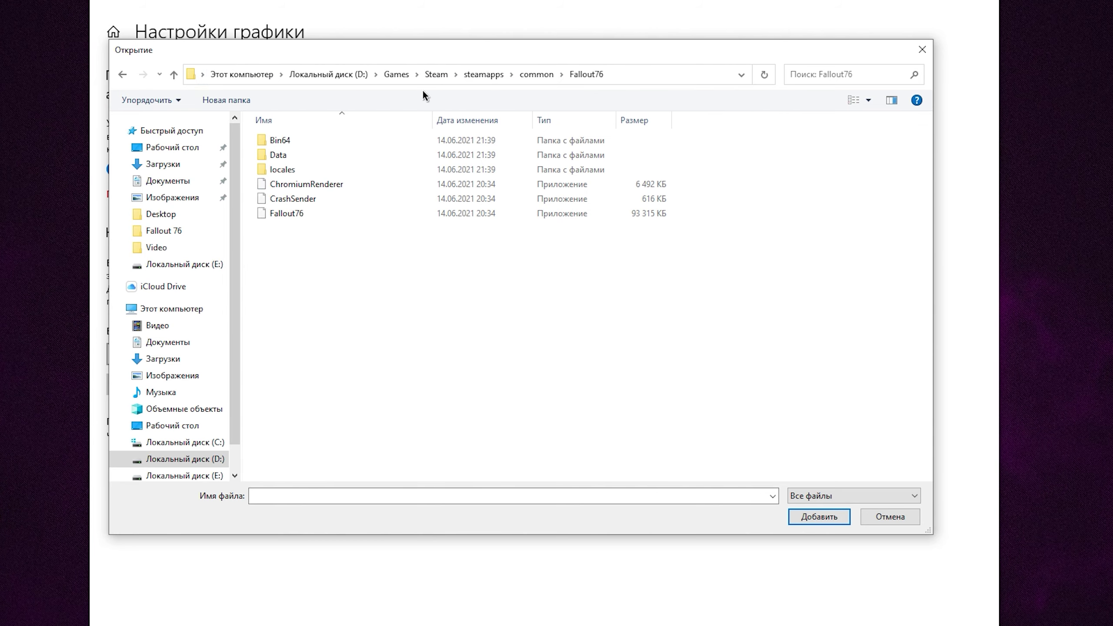
pyautogui.click(355, 214)
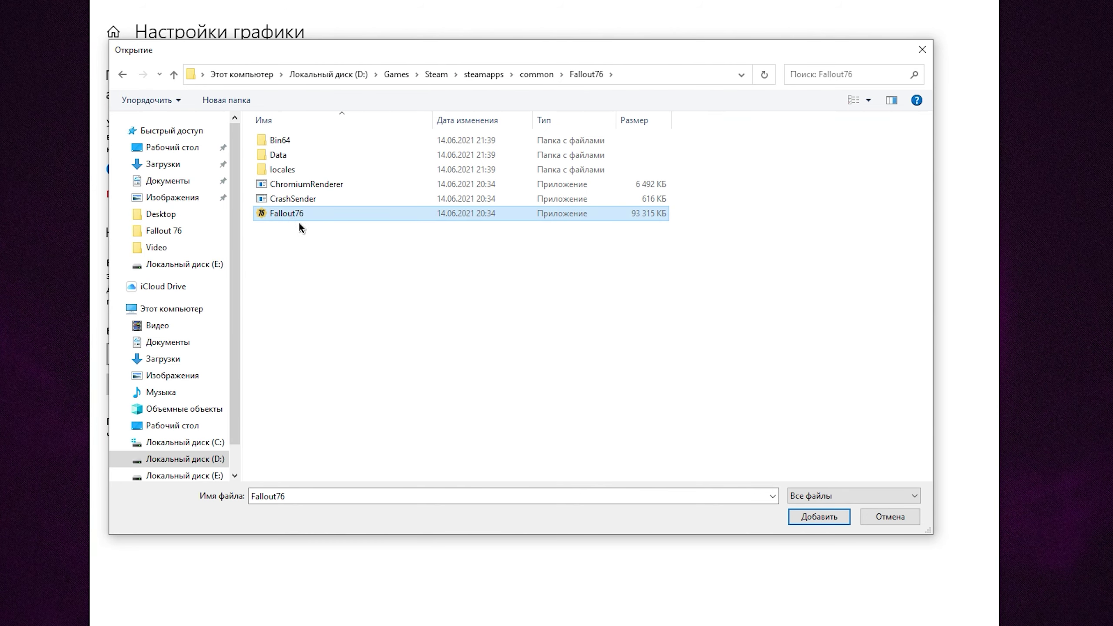
pyautogui.click(820, 517)
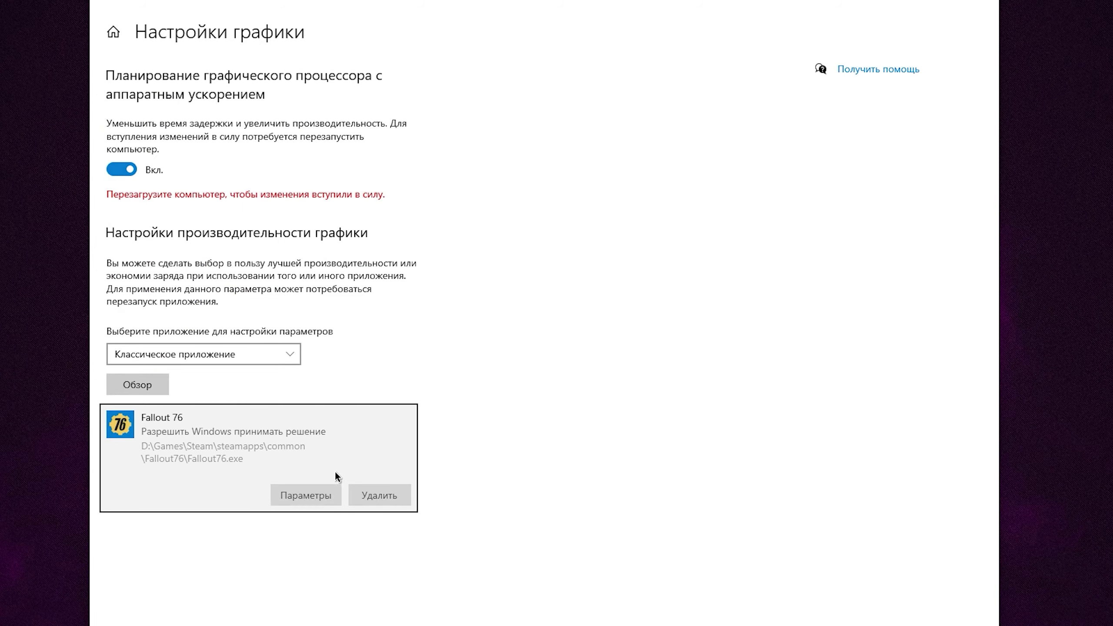
pyautogui.click(336, 491)
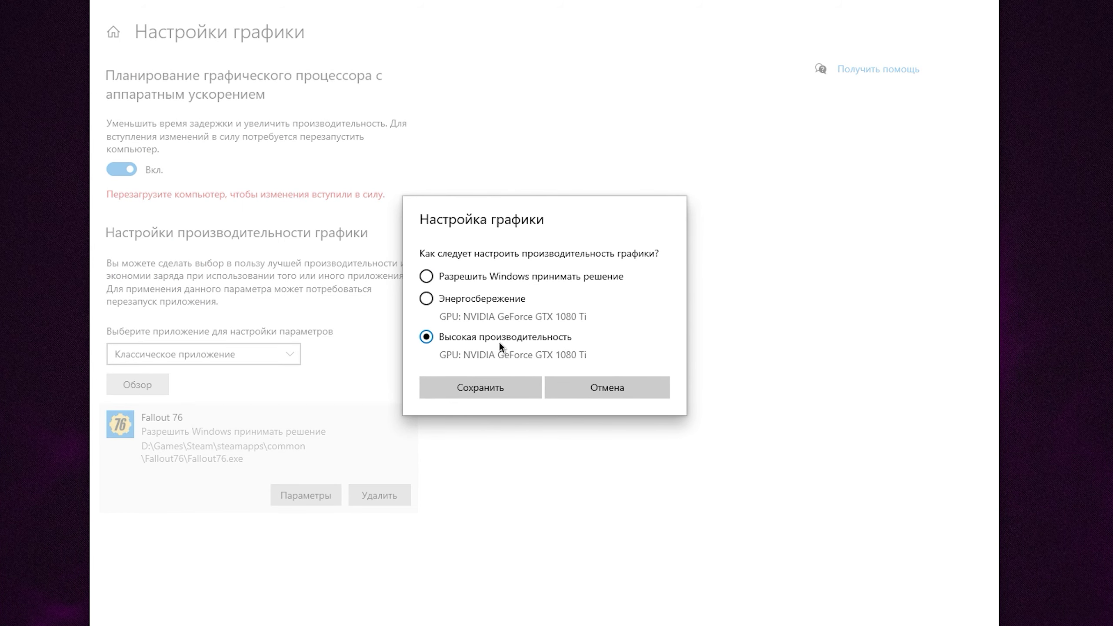
pyautogui.click(479, 390)
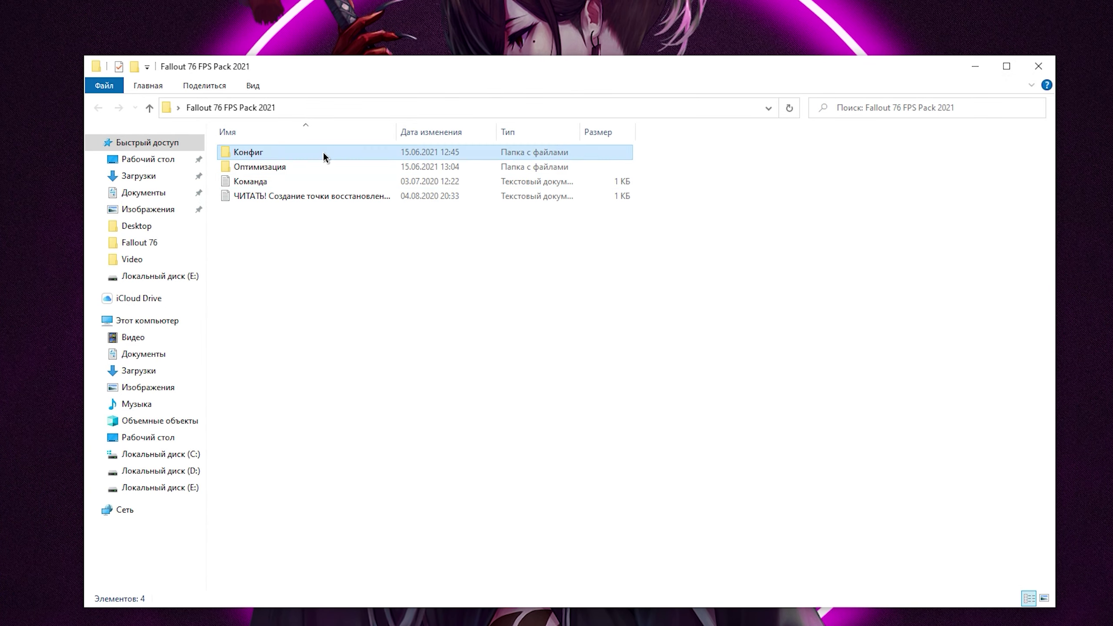
# Open the FPS pack's Конфиг folder, and locate Fallout76Prefs in the My Games\Fallout 76 folder under Документы.
pyautogui.doubleClick(324, 152)
pyautogui.click(241, 169)
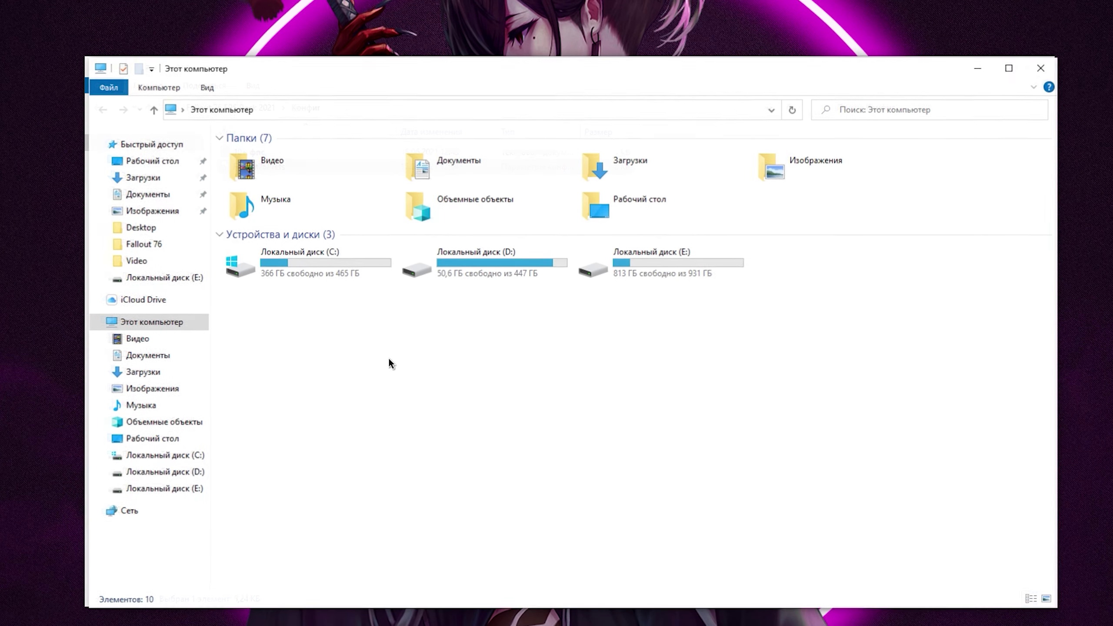
pyautogui.click(148, 194)
pyautogui.doubleClick(263, 254)
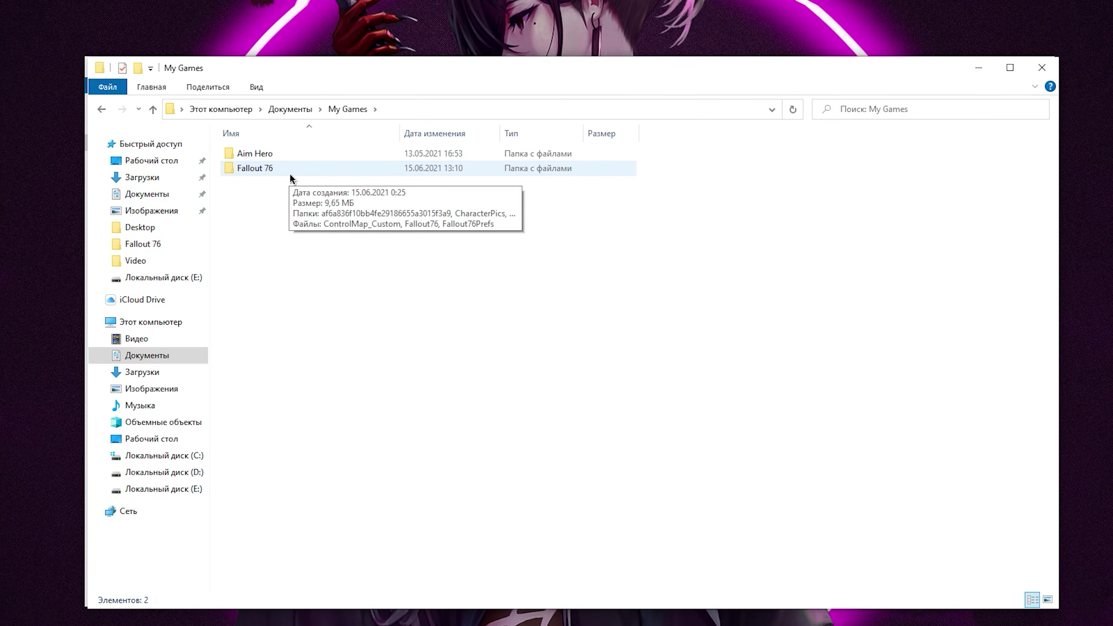
pyautogui.doubleClick(290, 172)
pyautogui.click(281, 244)
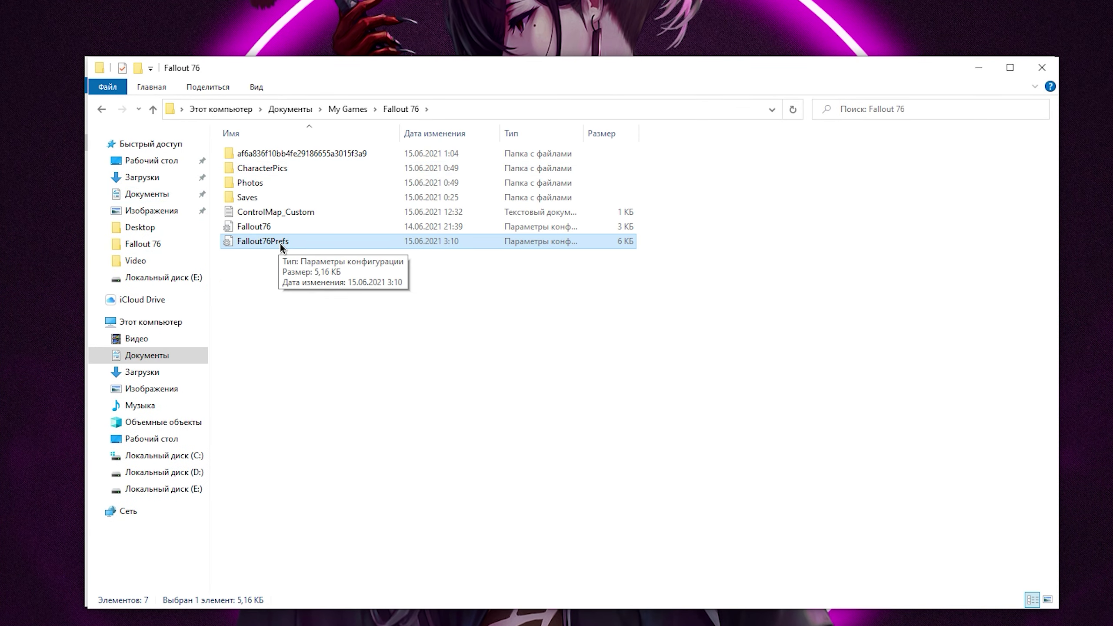
# Back up the game's Fallout76Prefs file by copying it to the desktop.
pyautogui.rightClick(271, 247)
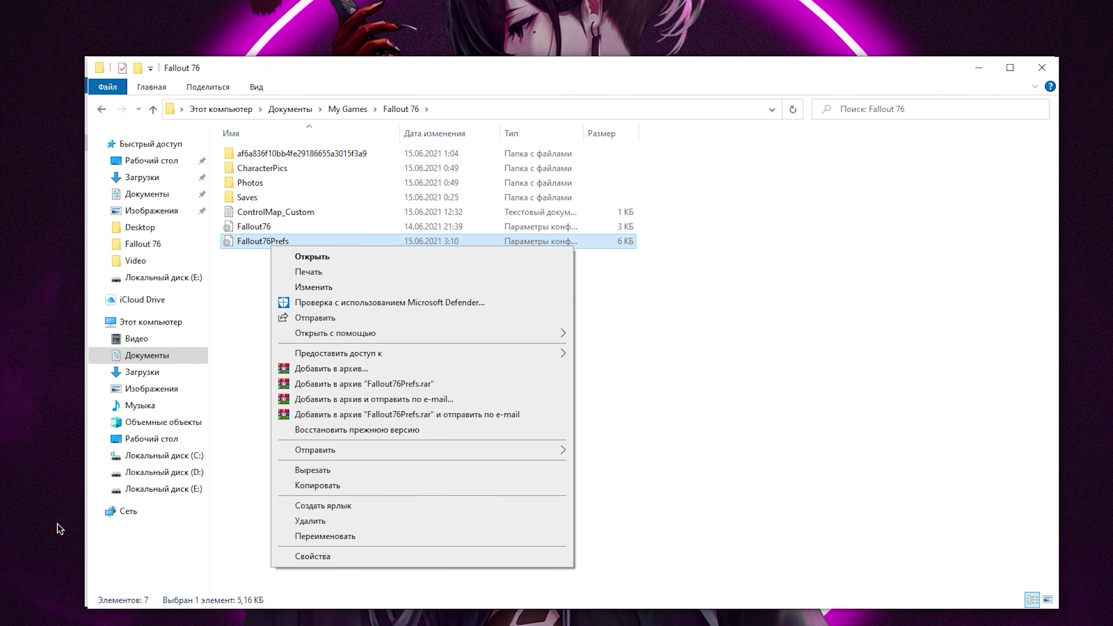
pyautogui.click(307, 486)
pyautogui.rightClick(22, 8)
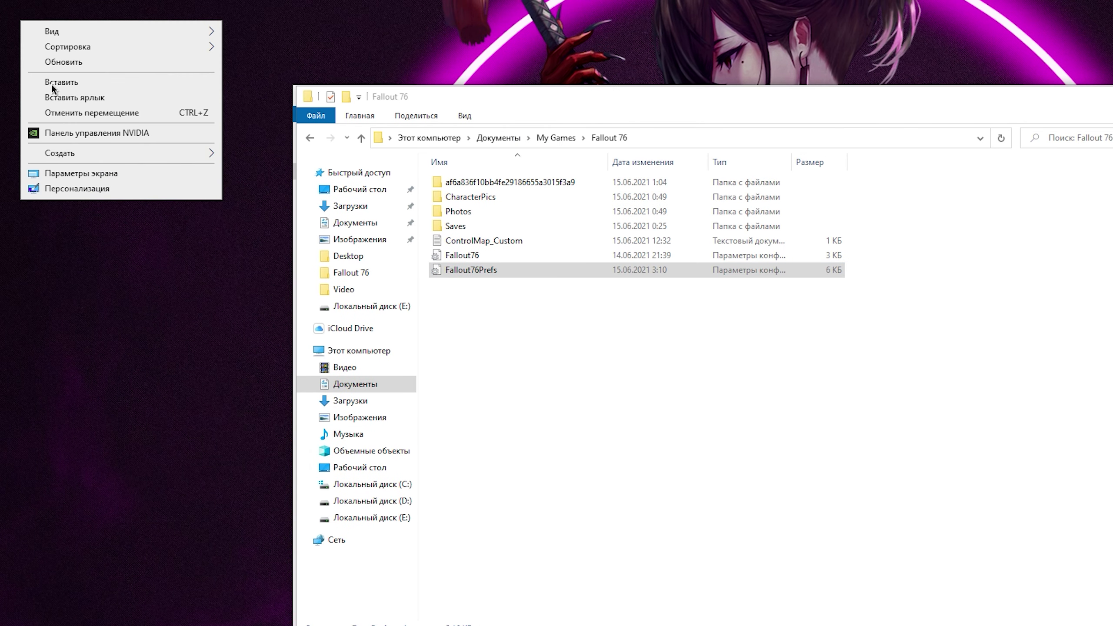
pyautogui.click(77, 84)
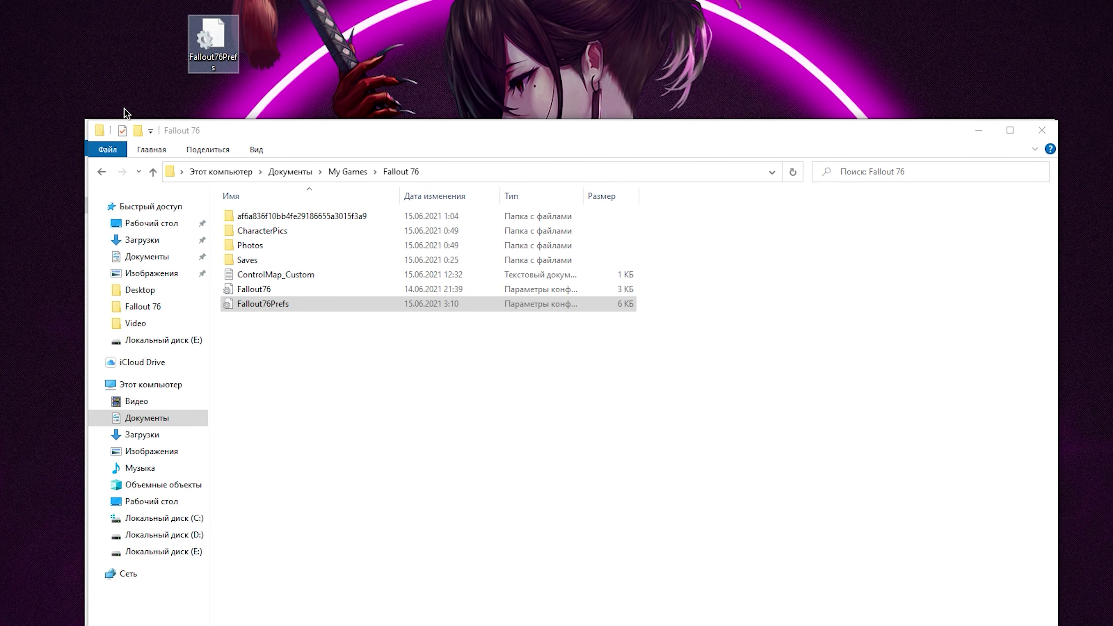
pyautogui.click(427, 420)
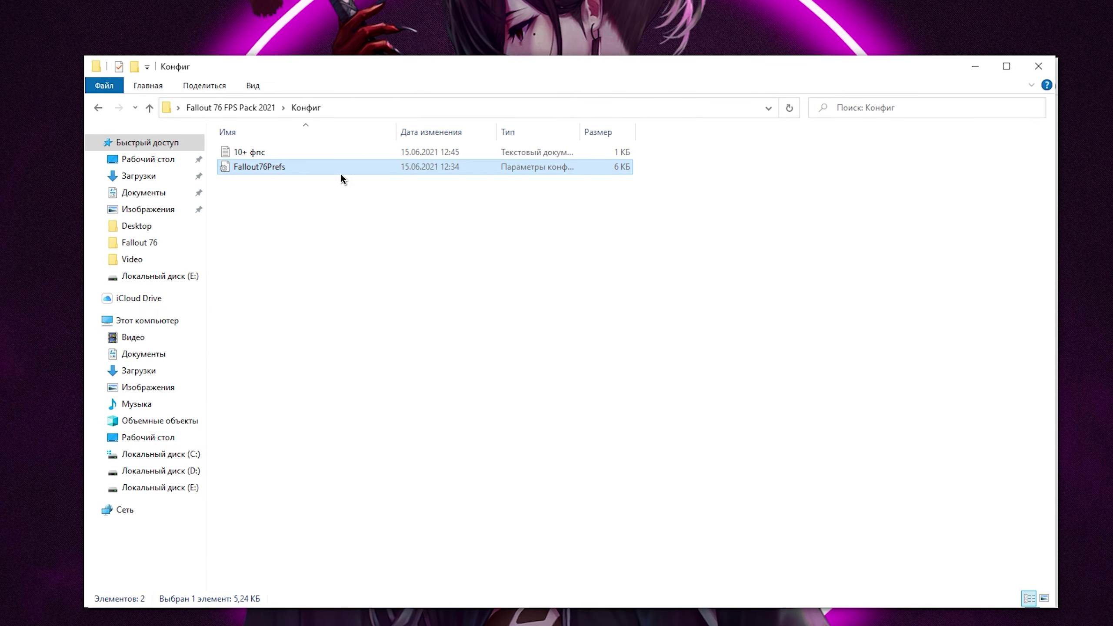
# Copy Fallout76Prefs from the pack's Конфиг folder into the My Games\Fallout 76 folder, replacing the existing file.
pyautogui.moveTo(268, 170); pyautogui.dragTo(100, 534)
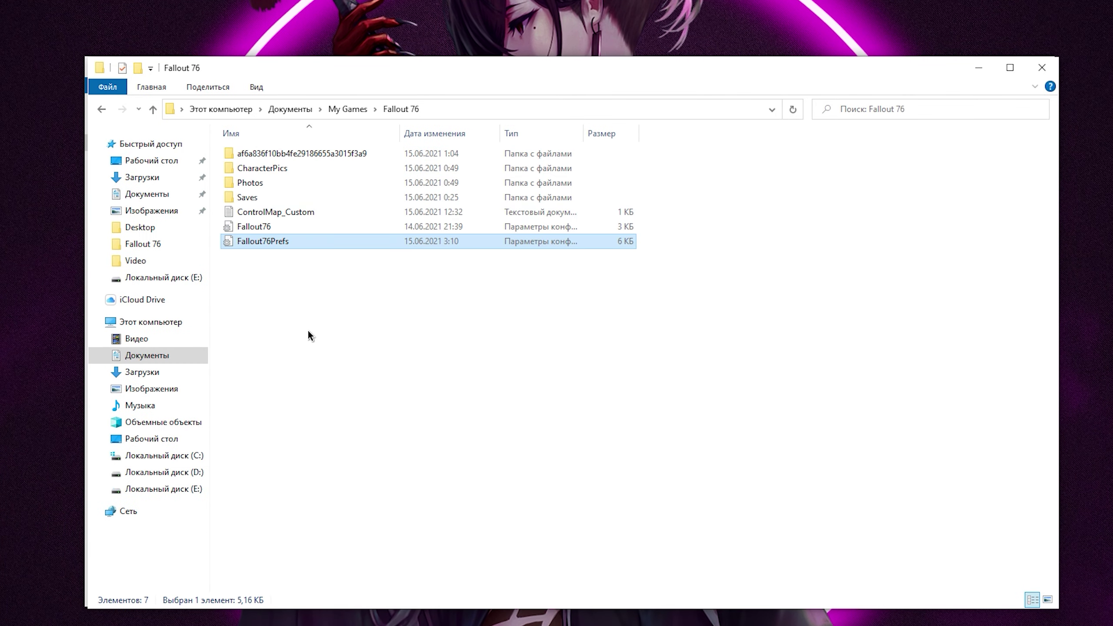
pyautogui.rightClick(309, 336)
pyautogui.click(346, 413)
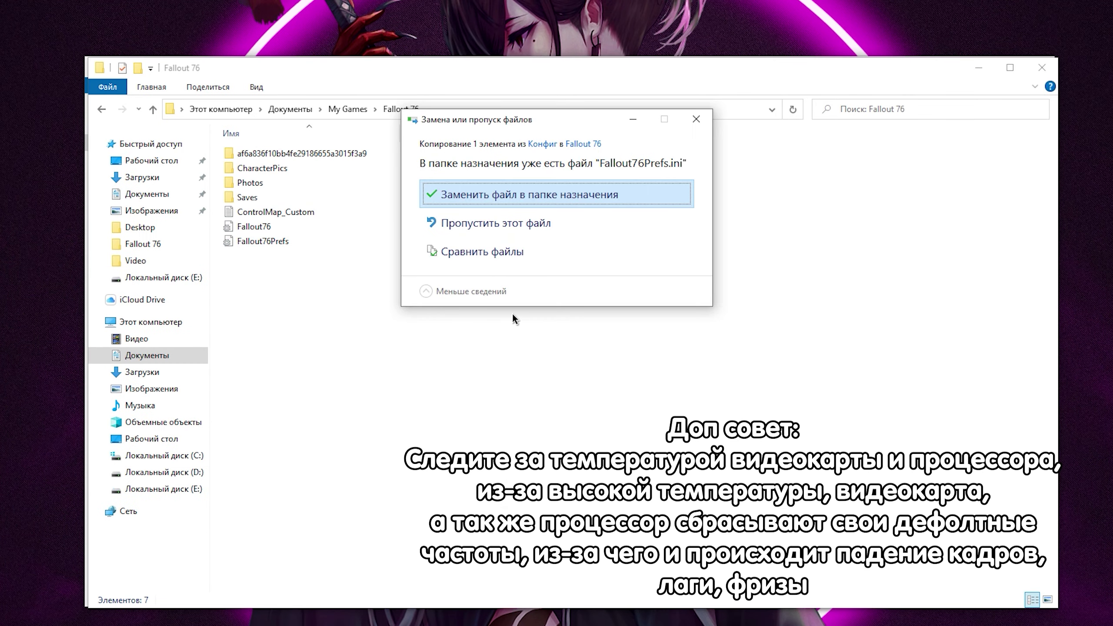
pyautogui.click(543, 203)
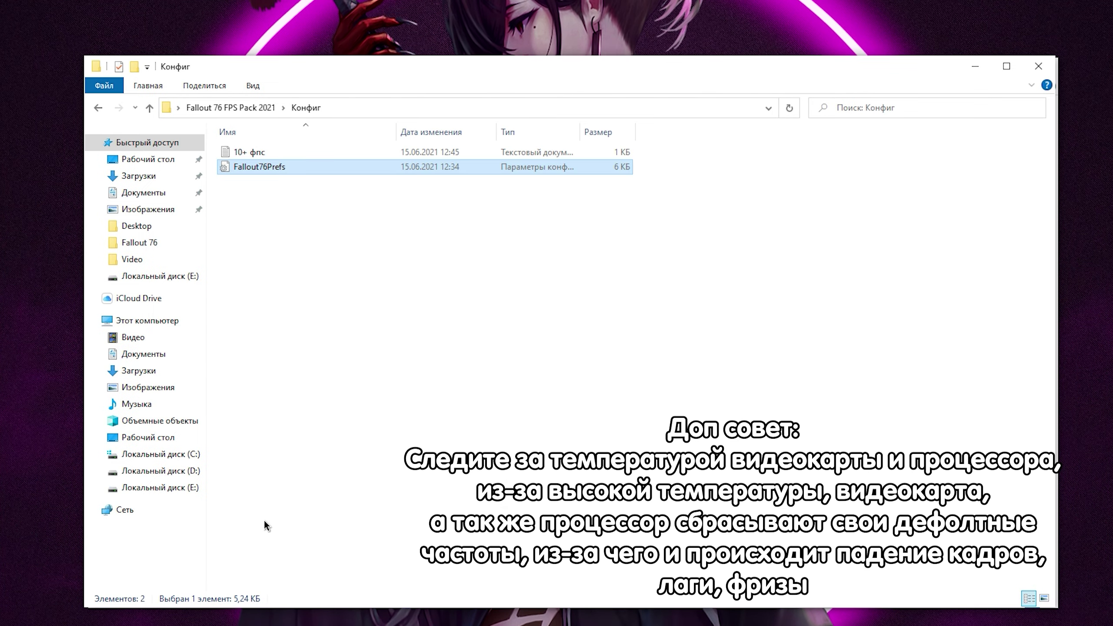
# Open the 10+ фпс text file, find its iPresentInterval setting in Fallout76Prefs and set it to 0.
pyautogui.click(298, 152)
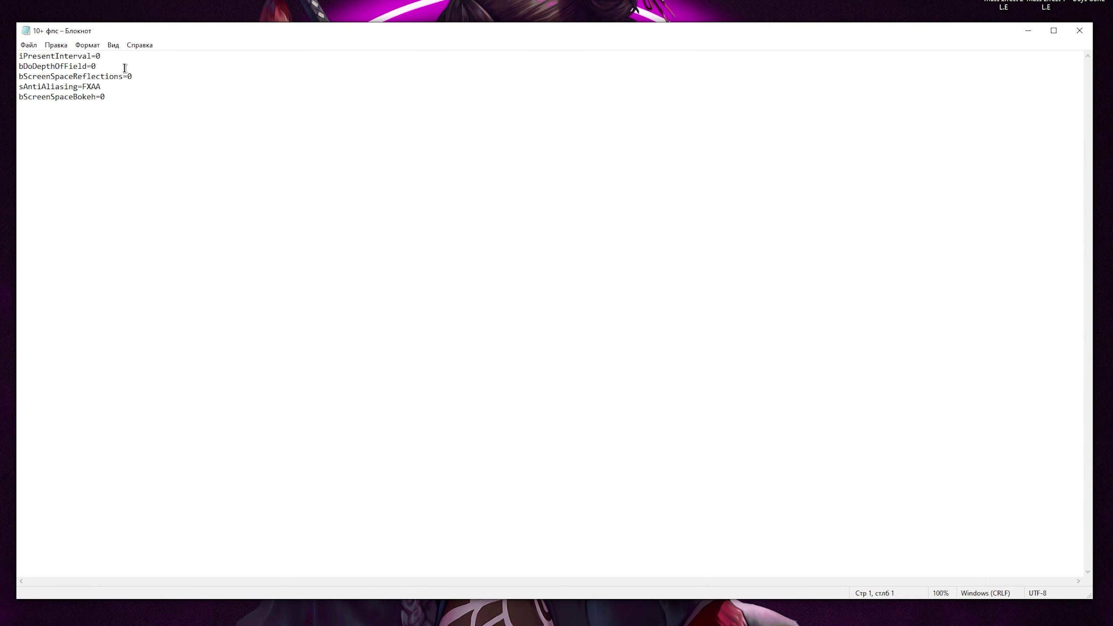
pyautogui.hotkey('ctrl', 'shift', 'Right')
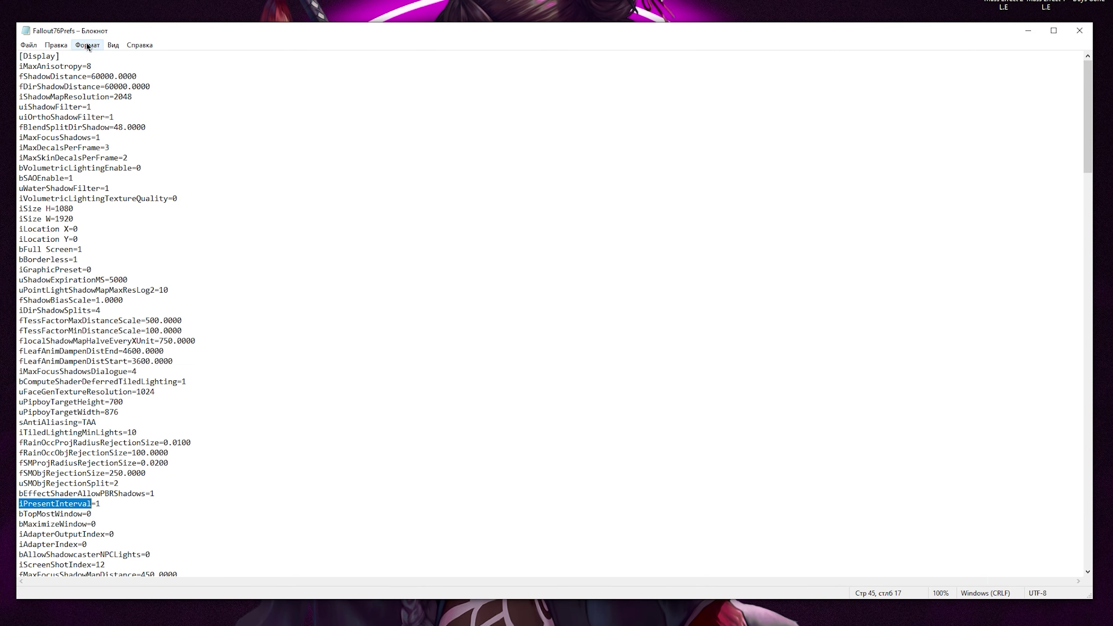
pyautogui.click(248, 81)
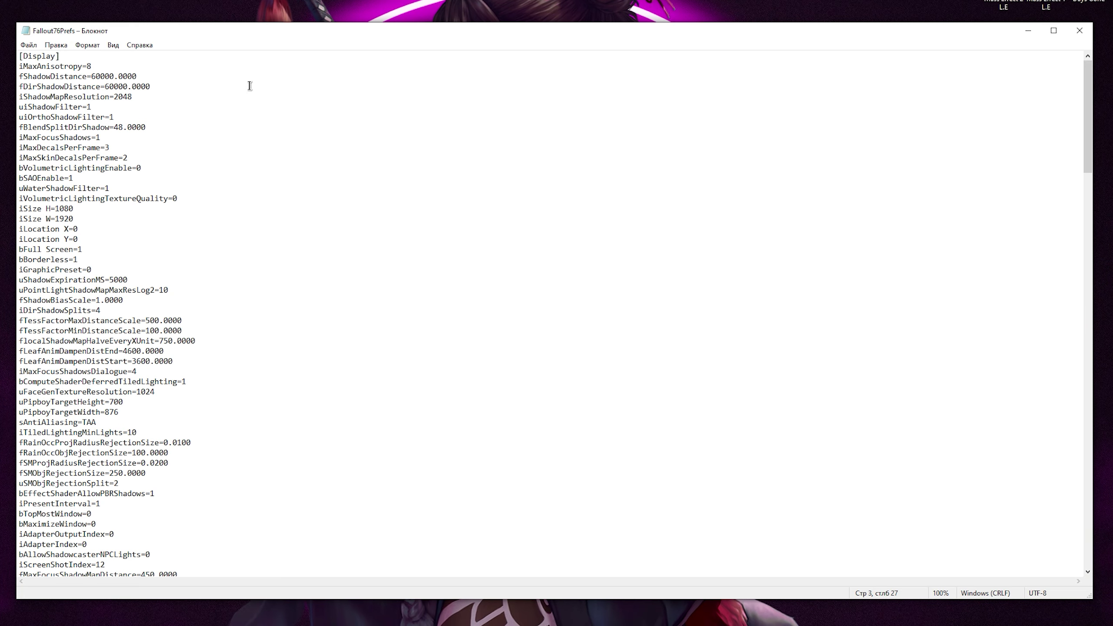
pyautogui.hotkey('ctrl', 'f')
pyautogui.click(225, 150)
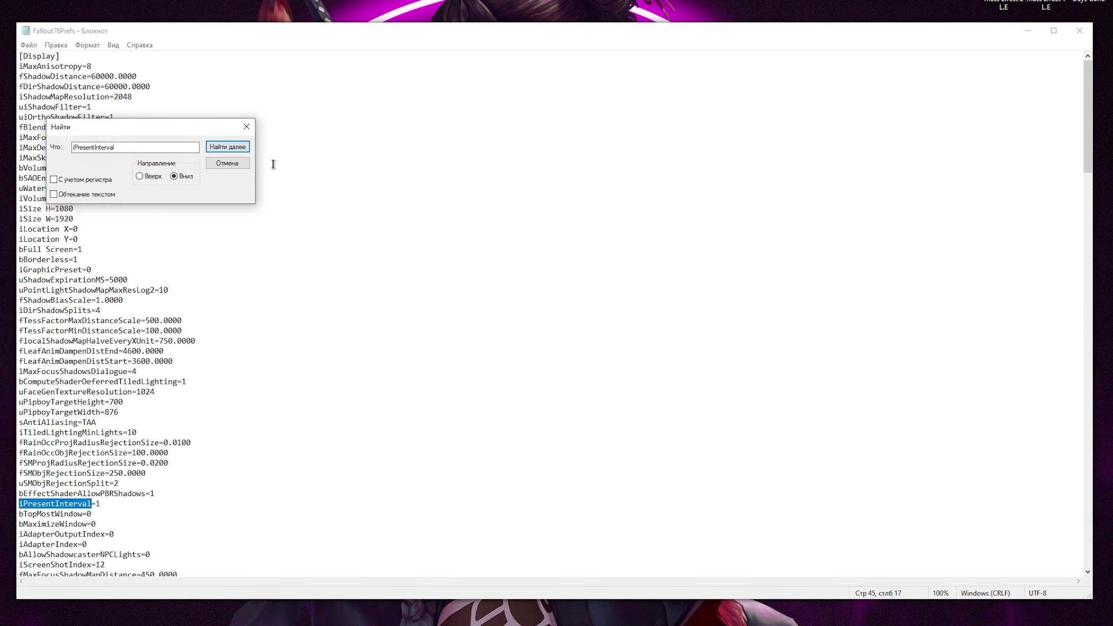
pyautogui.click(246, 126)
pyautogui.click(134, 507)
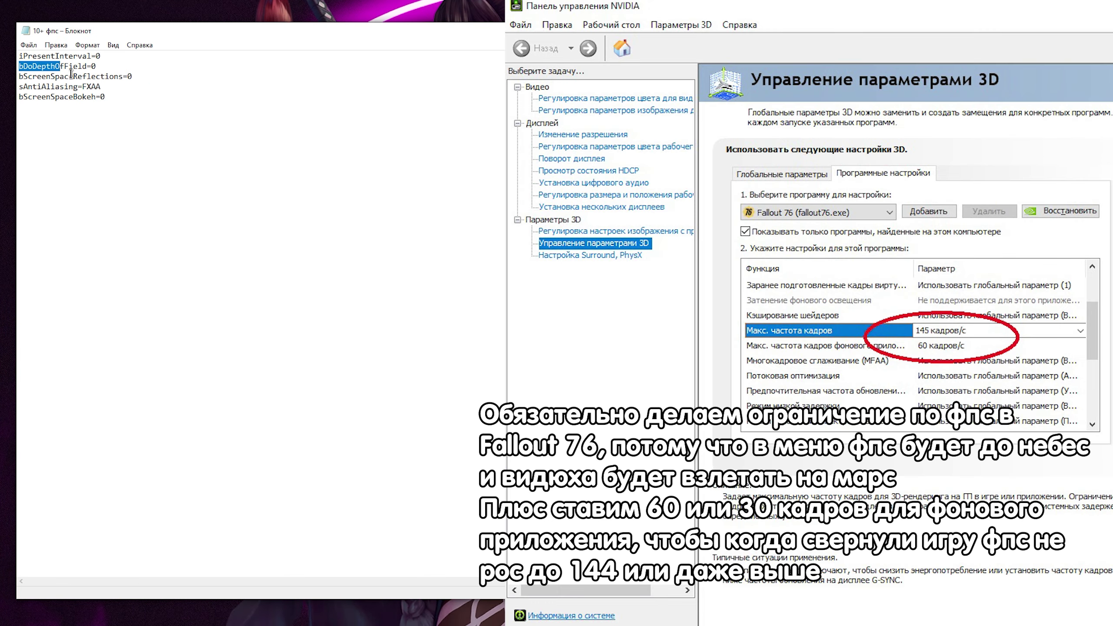
# Find bDoDepthOfField in Fallout76Prefs and set it to 0.
pyautogui.hotkey('alt', 'Tab')
pyautogui.hotkey('ctrl', 'f')
pyautogui.write('bDoDepthOfField')
pyautogui.click(227, 148)
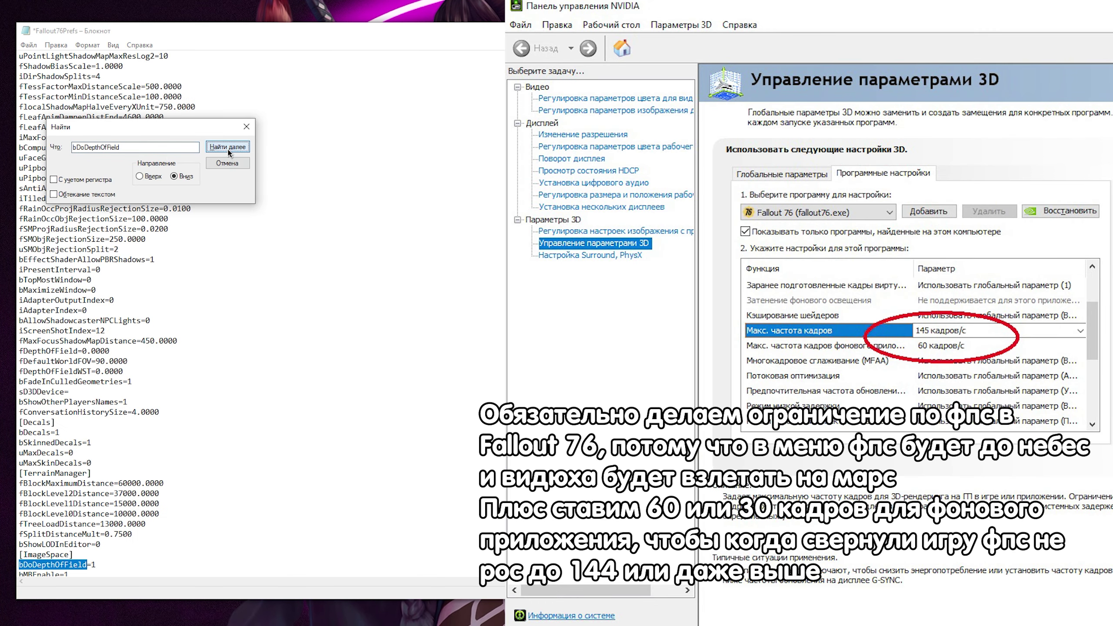
pyautogui.click(227, 163)
pyautogui.click(112, 566)
pyautogui.press('BackSpace')
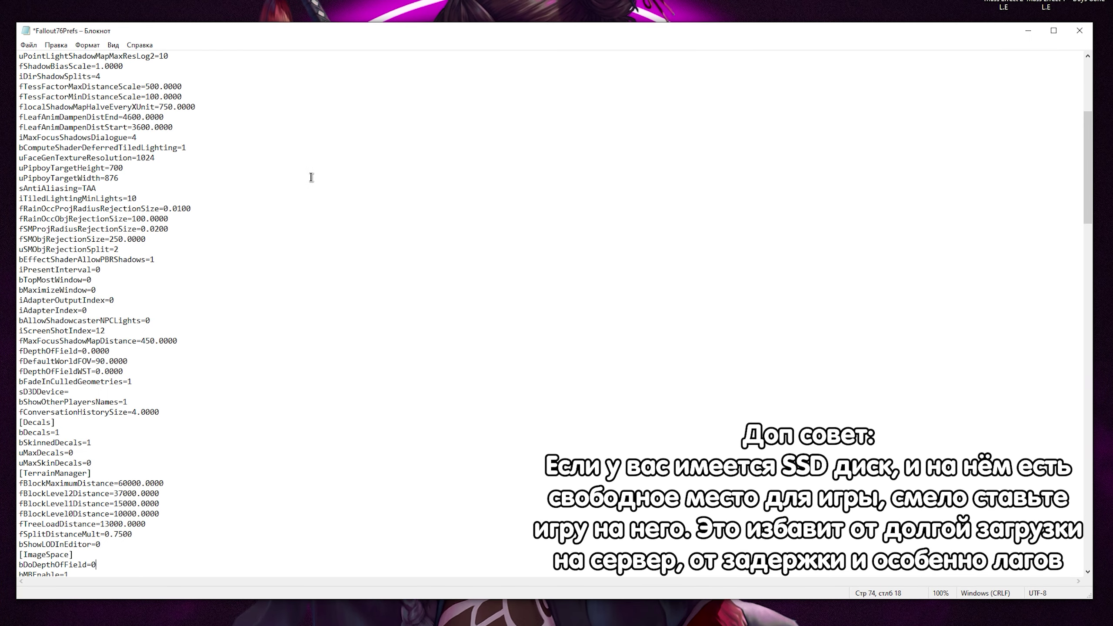
# Find bScreenSpaceReflections in Fallout76Prefs and set it to 0.
pyautogui.hotkey('ctrl', 'f')
pyautogui.write('bScreenSpaceReflections')
pyautogui.click(228, 147)
pyautogui.click(227, 163)
pyautogui.click(151, 556)
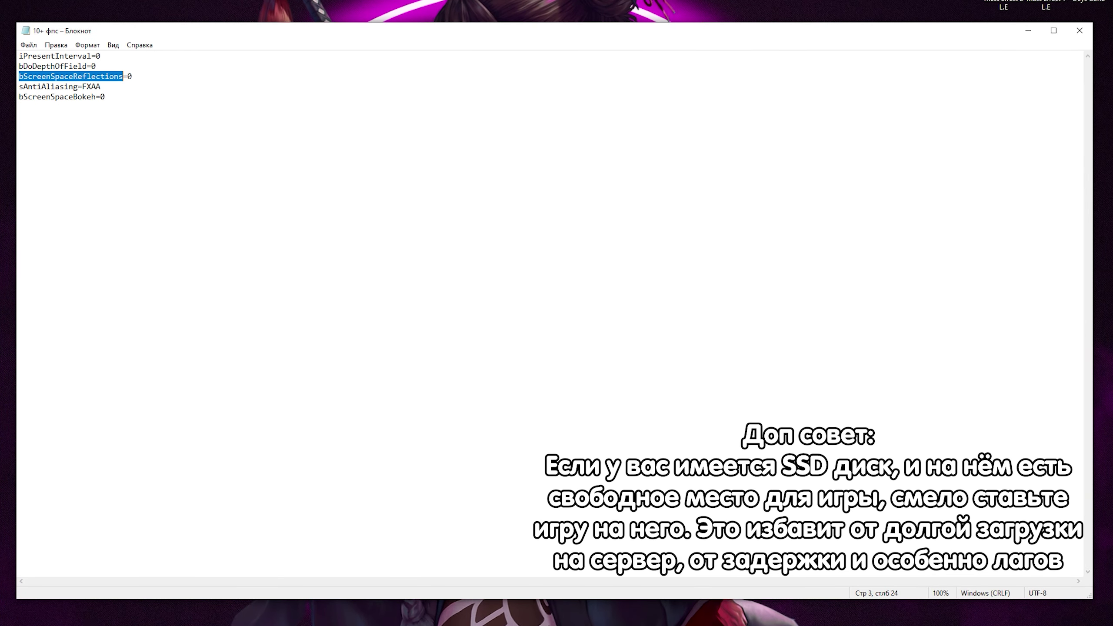
# Look up sAntiAliasing from the 10+ фпс file in Fallout76Prefs and set it to FXAA.
pyautogui.moveTo(20, 87); pyautogui.dragTo(45, 95)
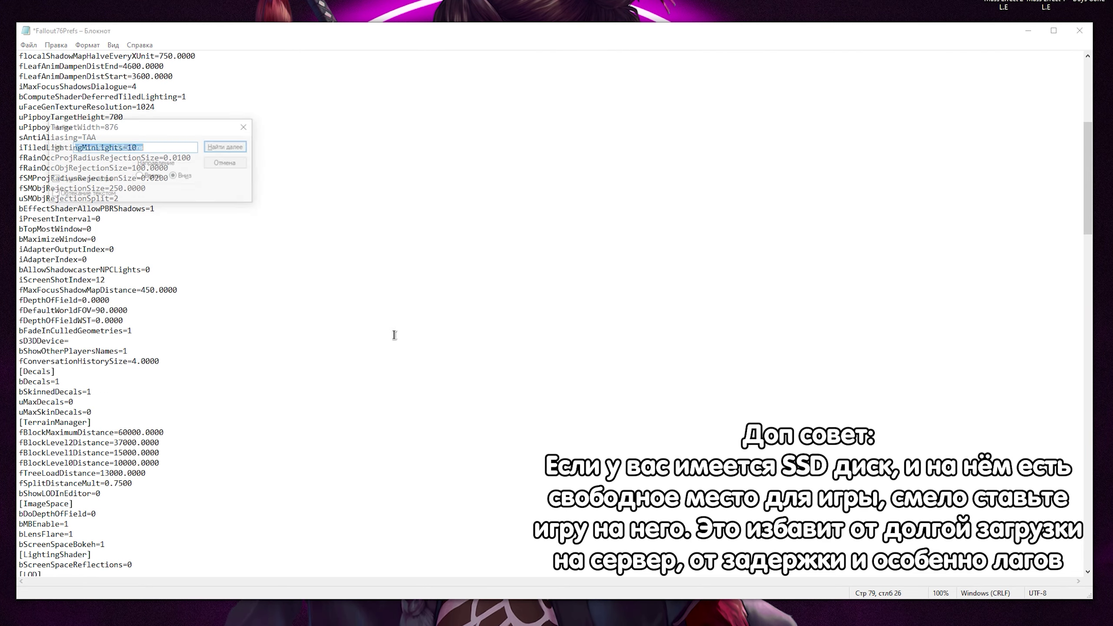
pyautogui.press('Return')
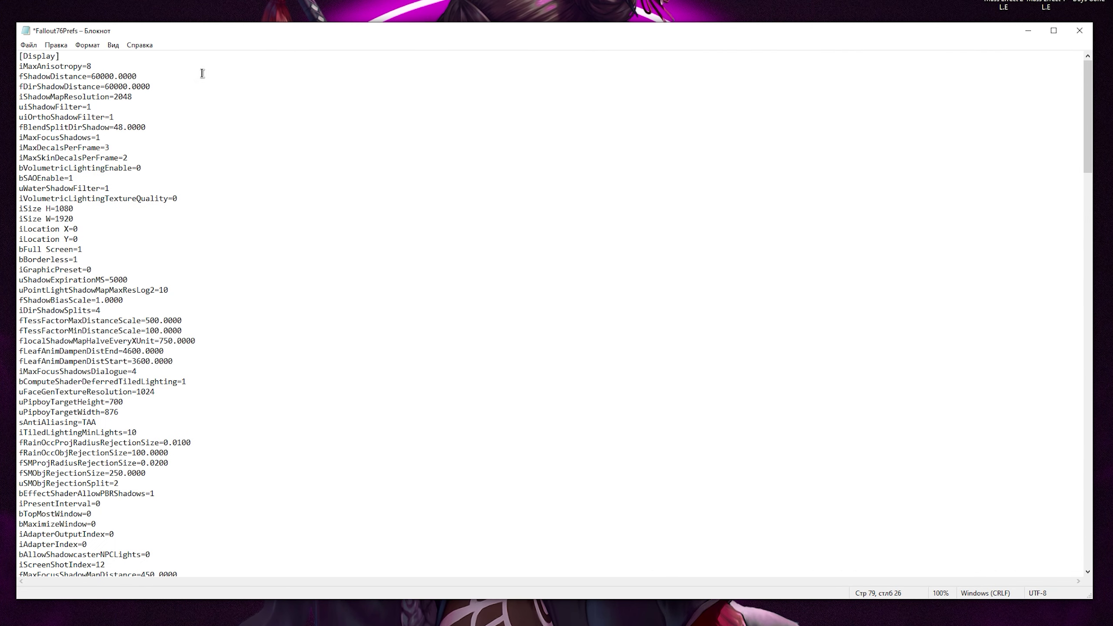
pyautogui.hotkey('ctrl', 'f')
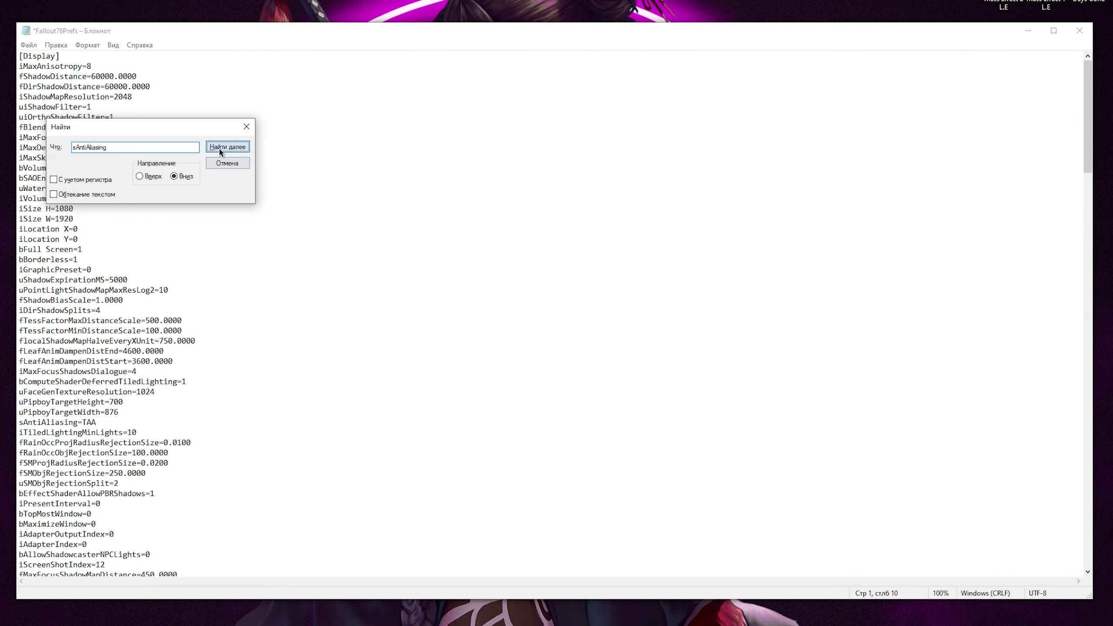
pyautogui.click(219, 149)
pyautogui.click(227, 163)
pyautogui.press('End')
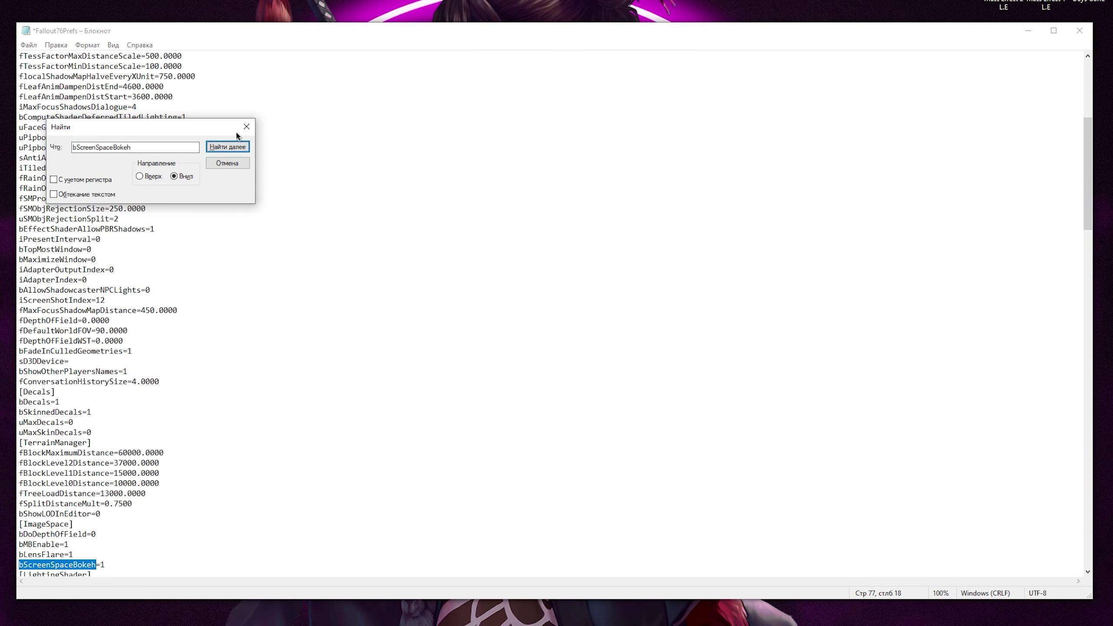
# Set bScreenSpaceBokeh to 0 in Fallout76Prefs and save the file.
pyautogui.press('Escape')
pyautogui.click(121, 570)
pyautogui.scroll(9, 263, 307)
pyautogui.click(33, 44)
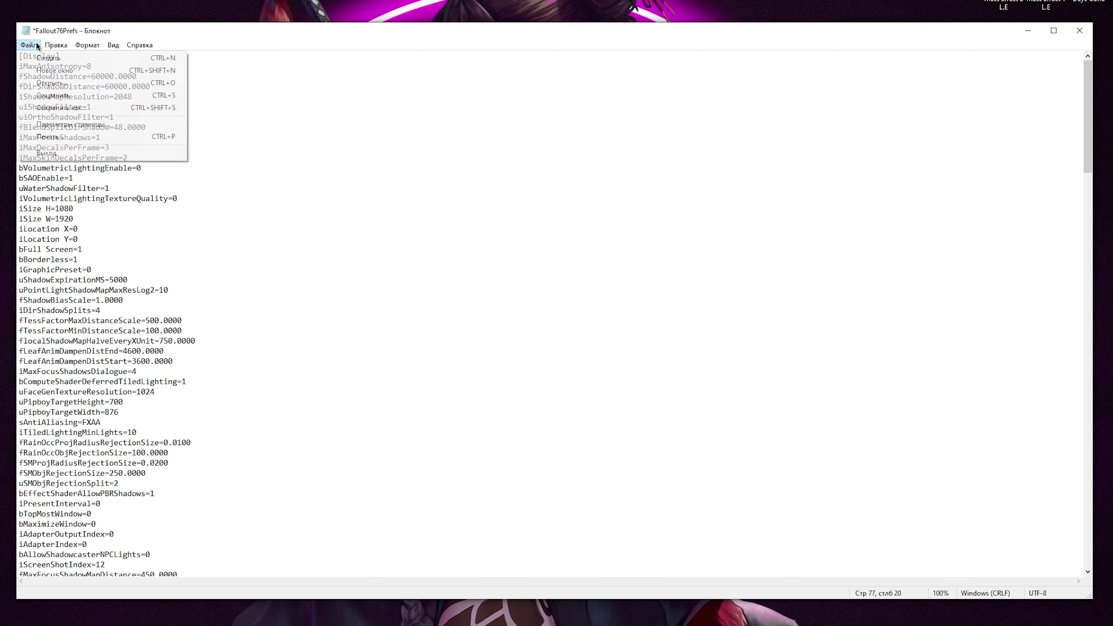
pyautogui.click(67, 96)
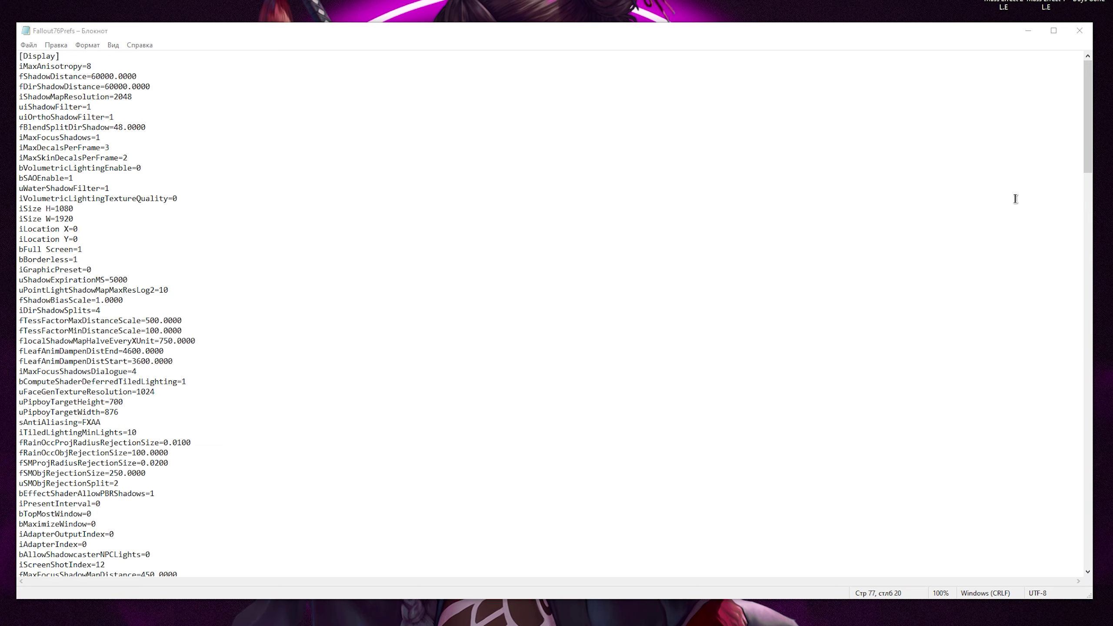
# Set fShadowDistance to 30000.0000 in the Display section of Fallout76Prefs.
pyautogui.hotkey('ctrl', 'Home')
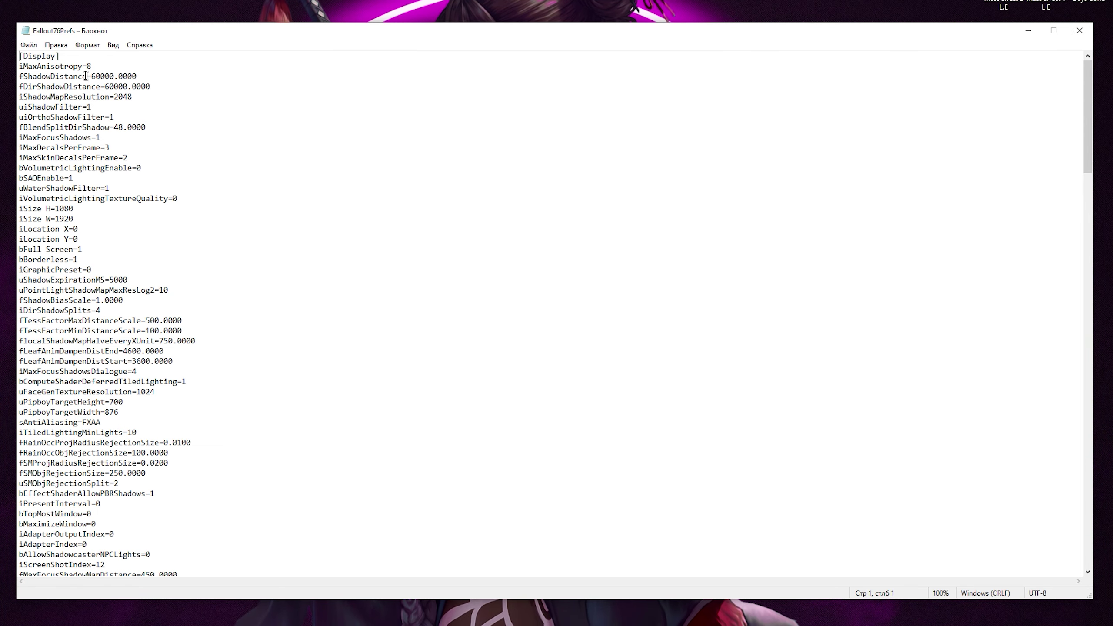
pyautogui.doubleClick(65, 80)
pyautogui.moveTo(92, 77); pyautogui.dragTo(105, 77)
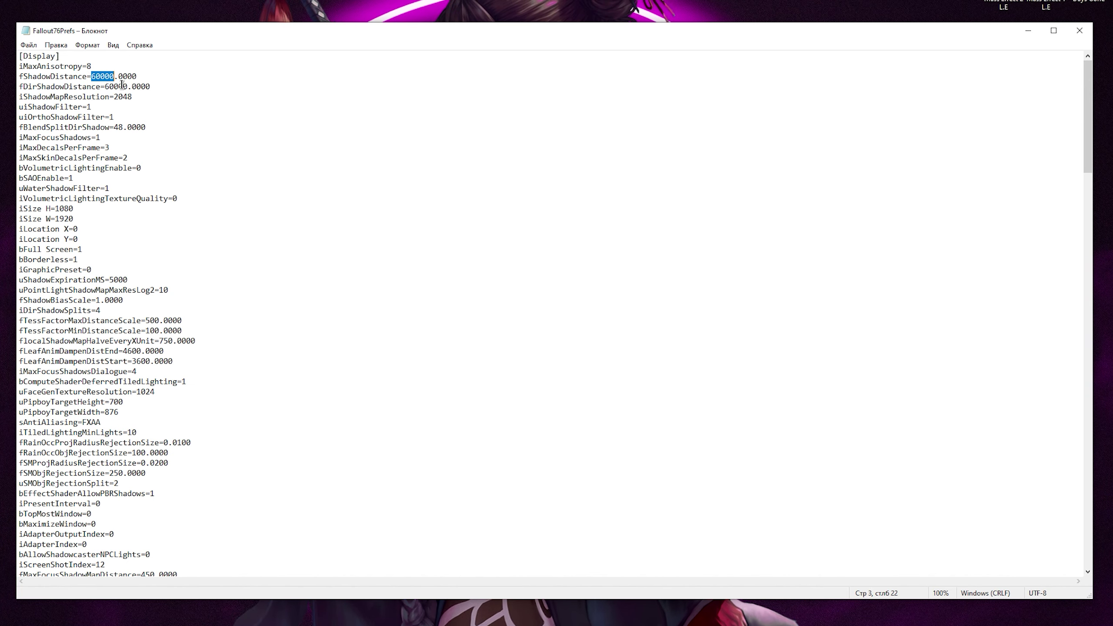
pyautogui.write('30000')
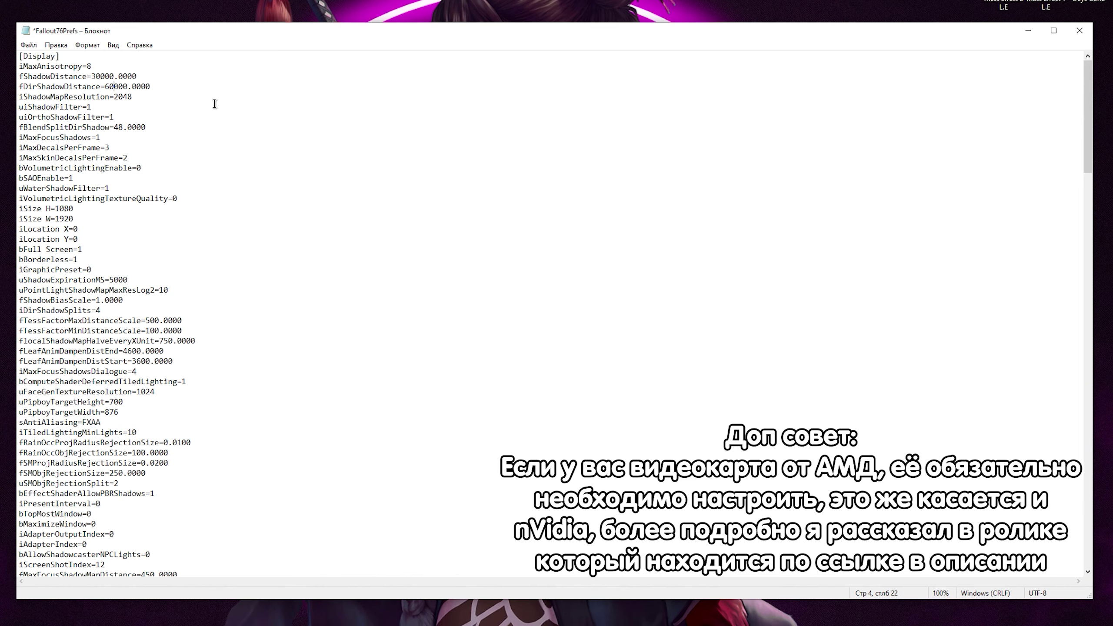
# Set fDirShadowDistance to 30000.0000 and iShadowMapResolution to 1024 in the Display section of Fallout76Prefs.
pyautogui.press('BackSpace')
pyautogui.press('BackSpace')
pyautogui.write('30')
pyautogui.press('Down')
pyautogui.press('Right')
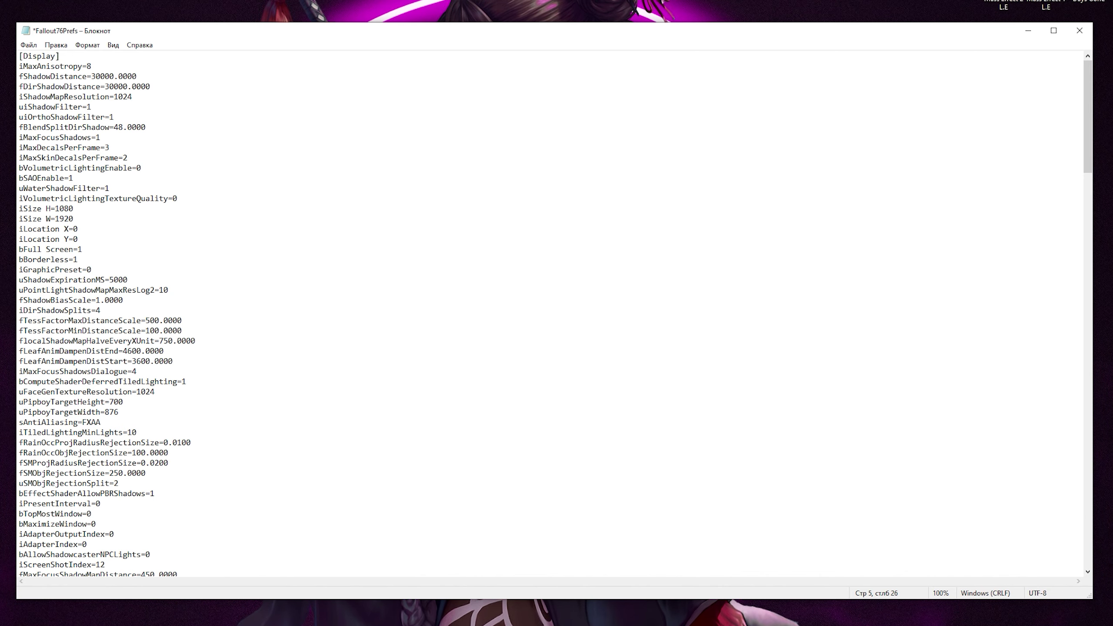
pyautogui.moveTo(115, 86); pyautogui.dragTo(276, 105)
pyautogui.click(276, 105)
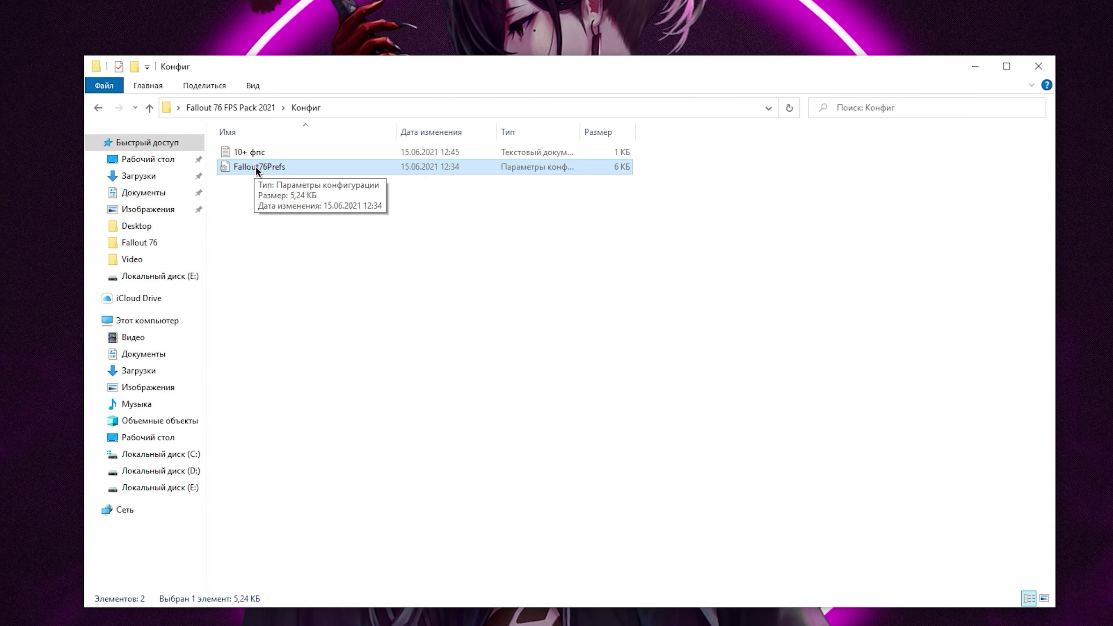
# Open the 10+ фпс text file in the Конфиг folder and review its list of config parameters.
pyautogui.doubleClick(271, 153)
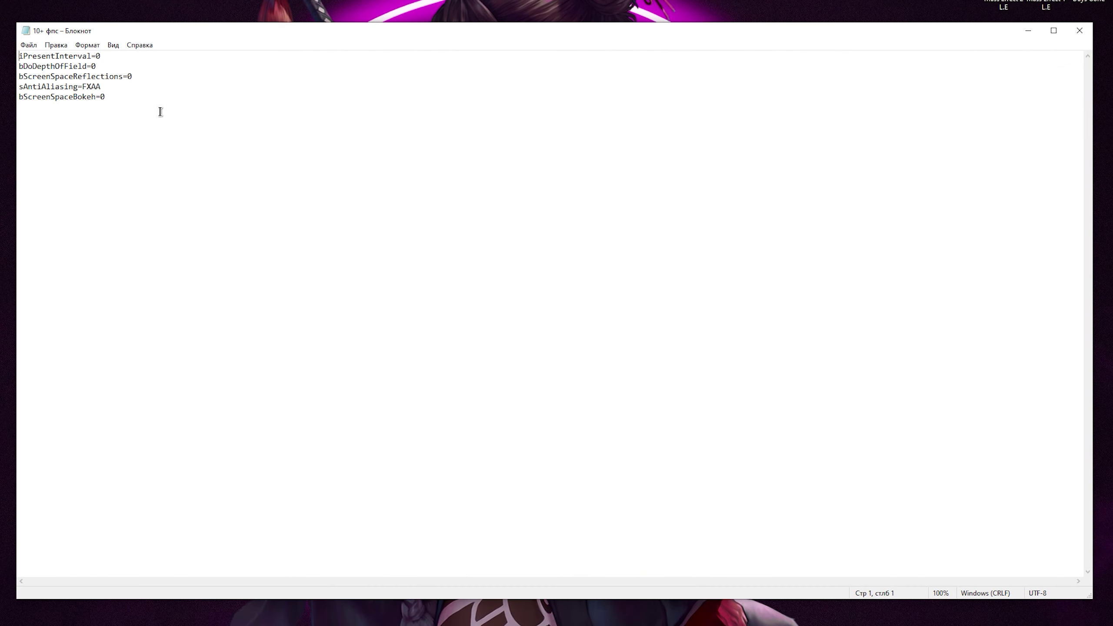
pyautogui.moveTo(160, 111); pyautogui.dragTo(142, 70)
pyautogui.click(310, 148)
pyautogui.click(81, 77)
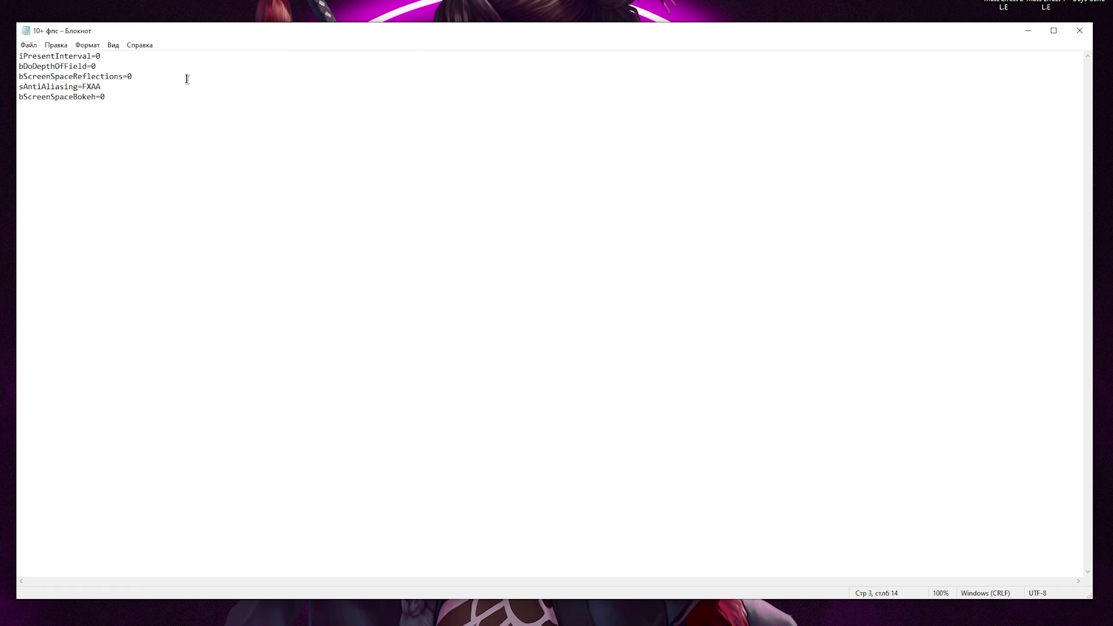
pyautogui.moveTo(23, 87); pyautogui.dragTo(78, 87)
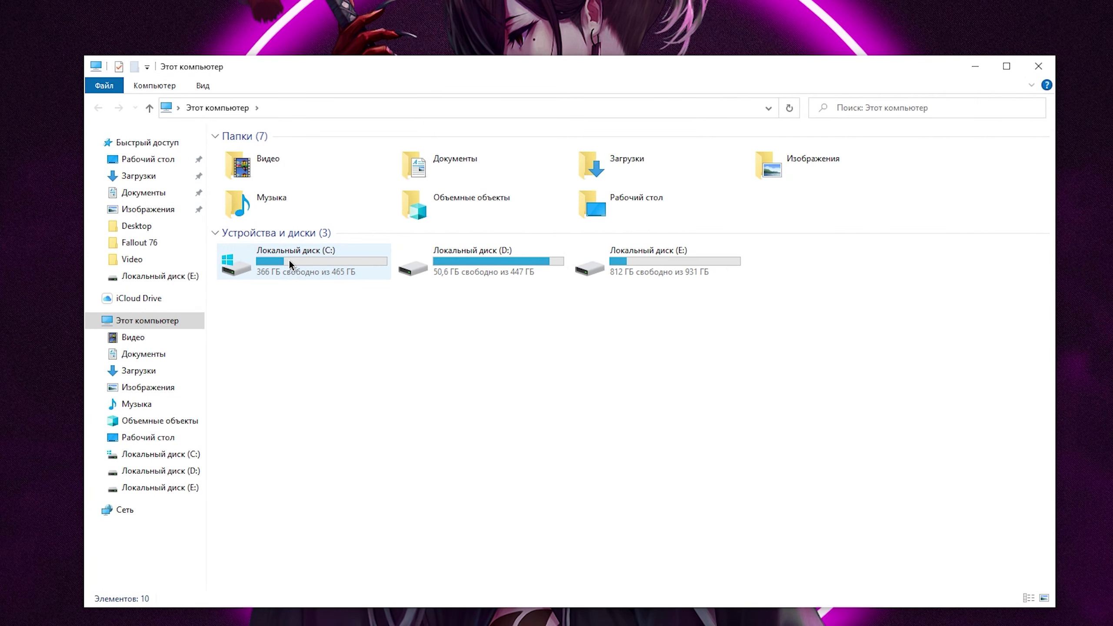
# Go to the user profile on drive C:, check the hidden items display option, and open the AppData folder.
pyautogui.doubleClick(289, 260)
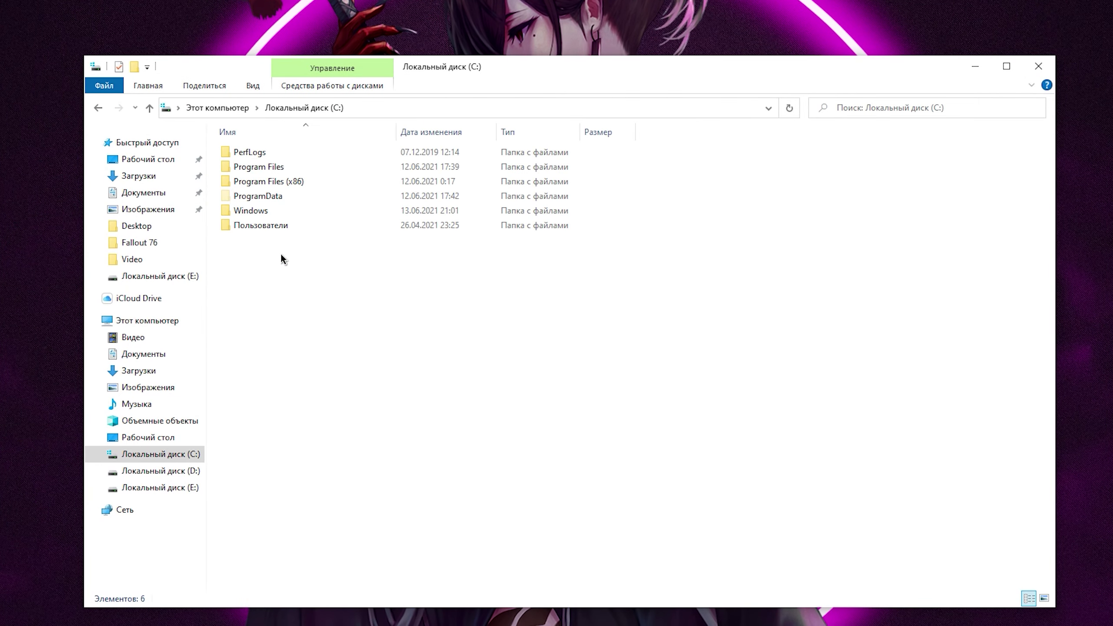
pyautogui.doubleClick(288, 225)
pyautogui.doubleClick(277, 153)
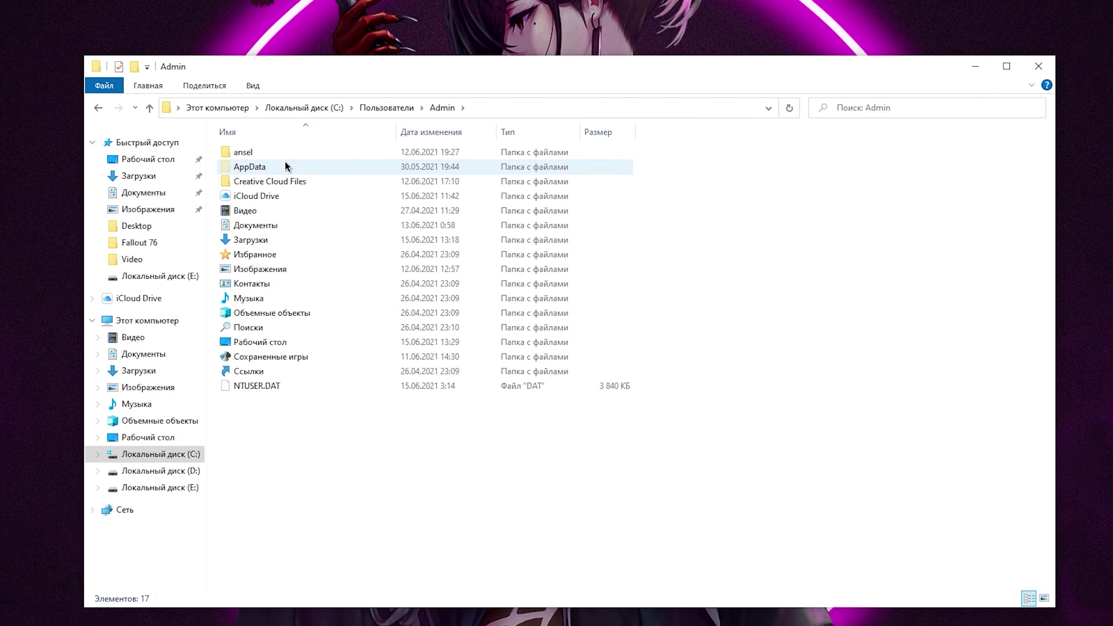
pyautogui.click(276, 167)
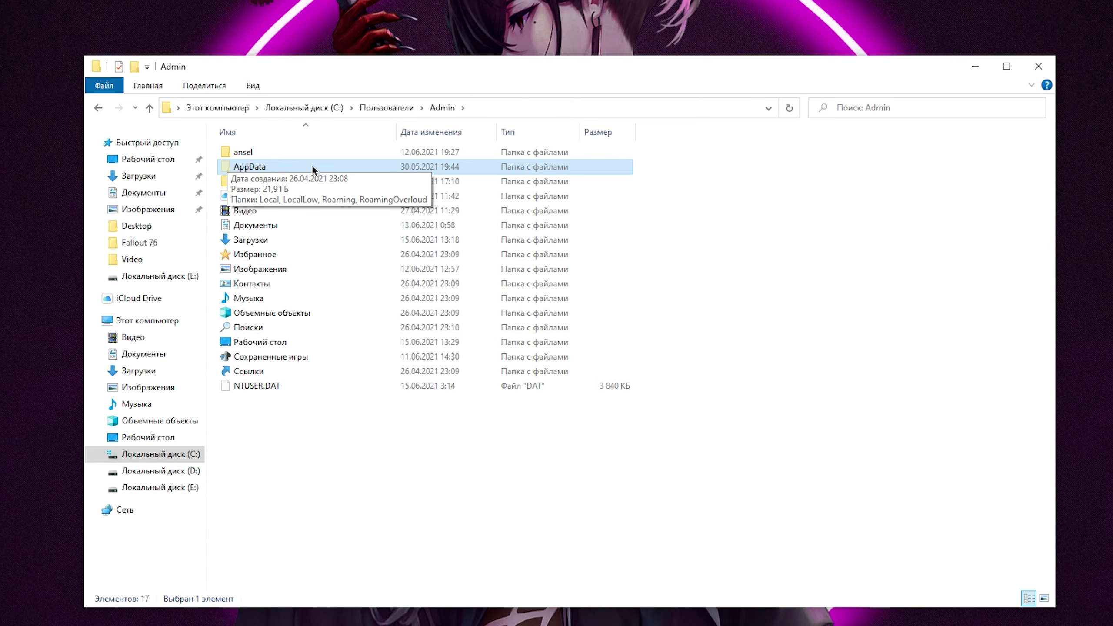
pyautogui.click(253, 85)
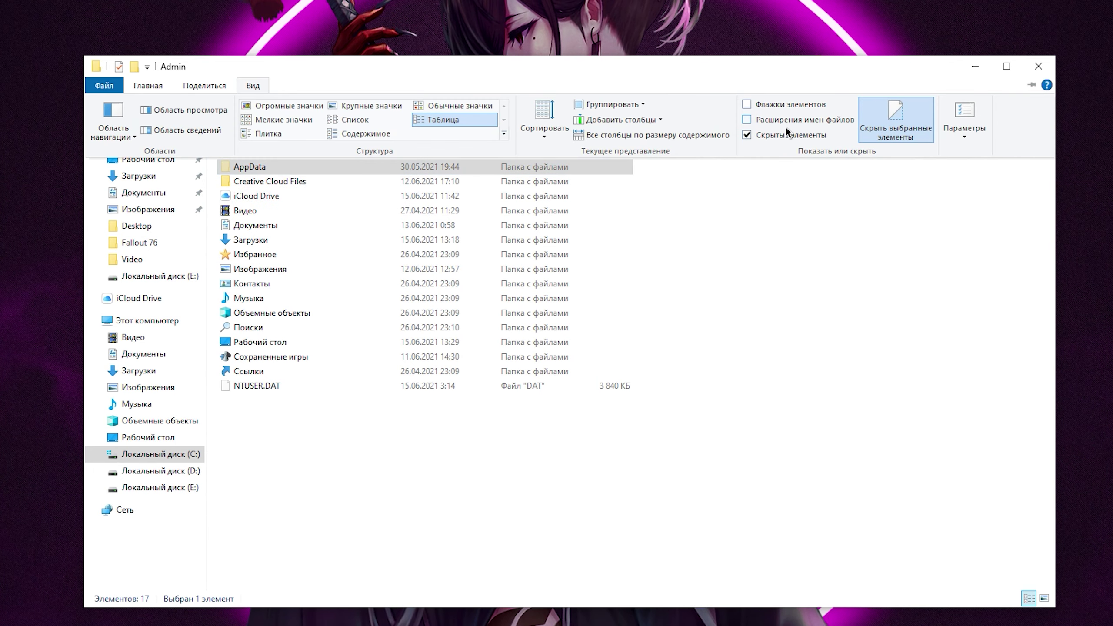
pyautogui.doubleClick(302, 166)
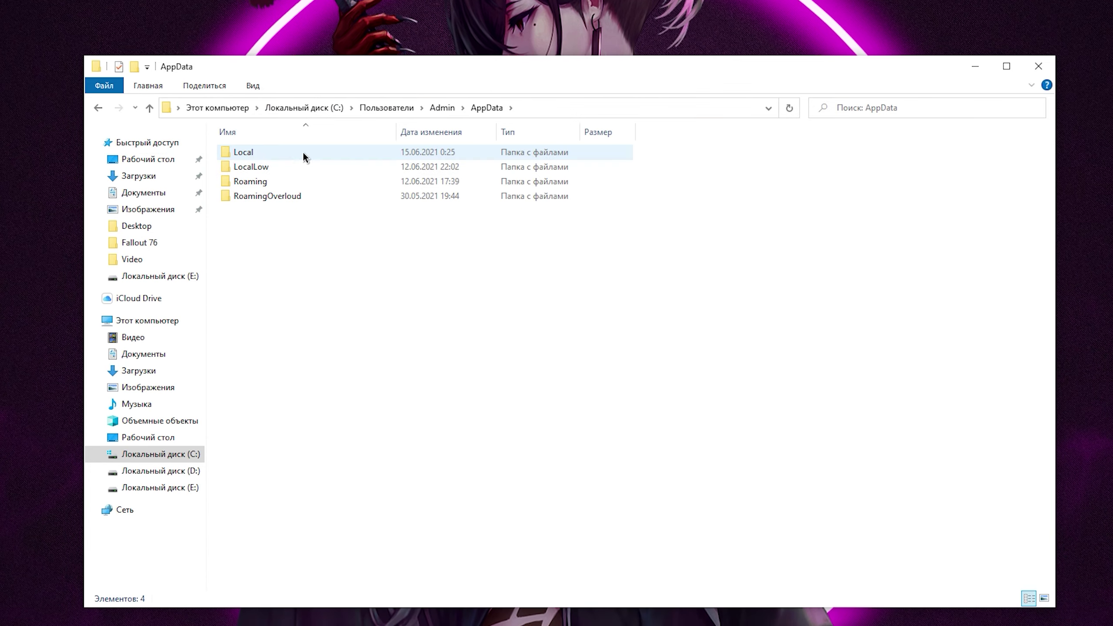
# Delete all files in the Local\Temp folder, cancelling the removal of any that are in use.
pyautogui.doubleClick(303, 152)
pyautogui.scroll(-7, 274, 498)
pyautogui.click(281, 495)
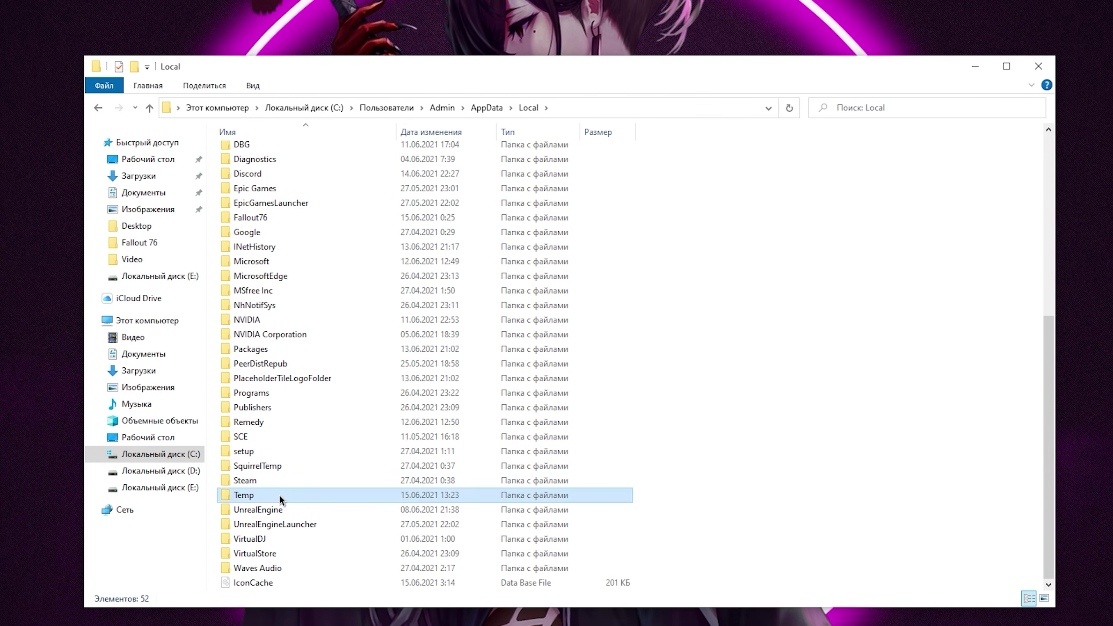
pyautogui.doubleClick(280, 496)
pyautogui.moveTo(727, 147); pyautogui.dragTo(371, 262)
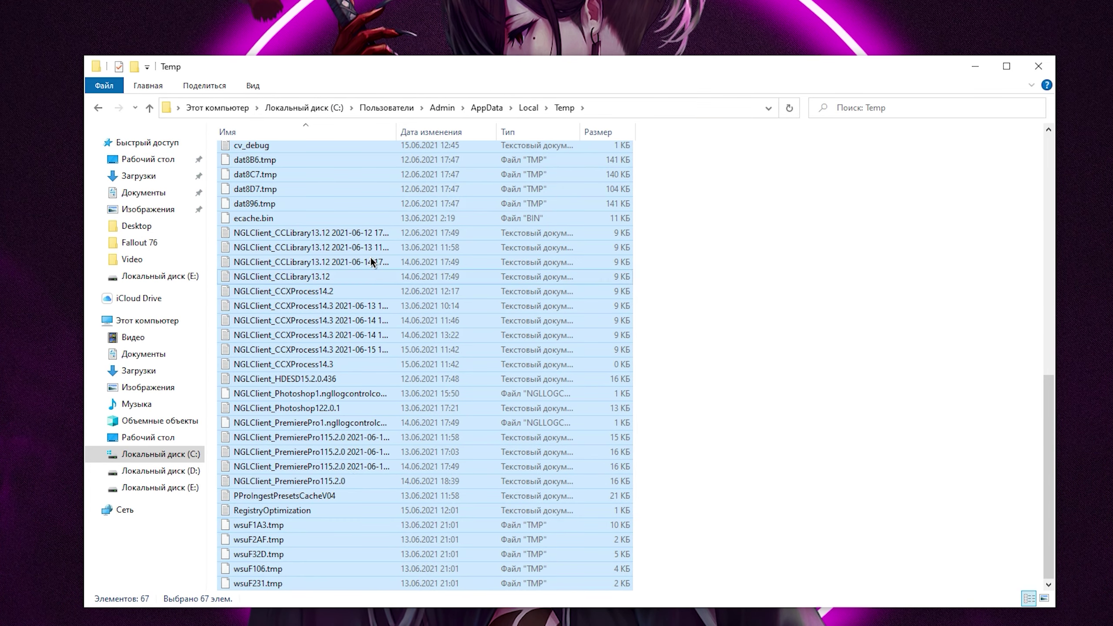
pyautogui.rightClick(371, 262)
pyautogui.click(438, 445)
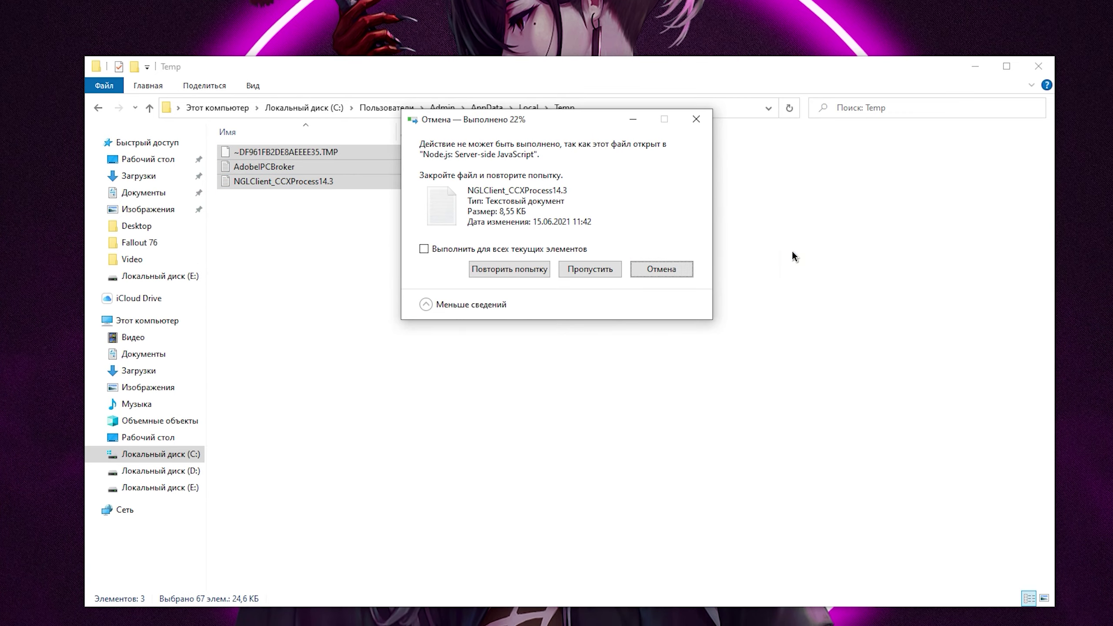
pyautogui.press('Escape')
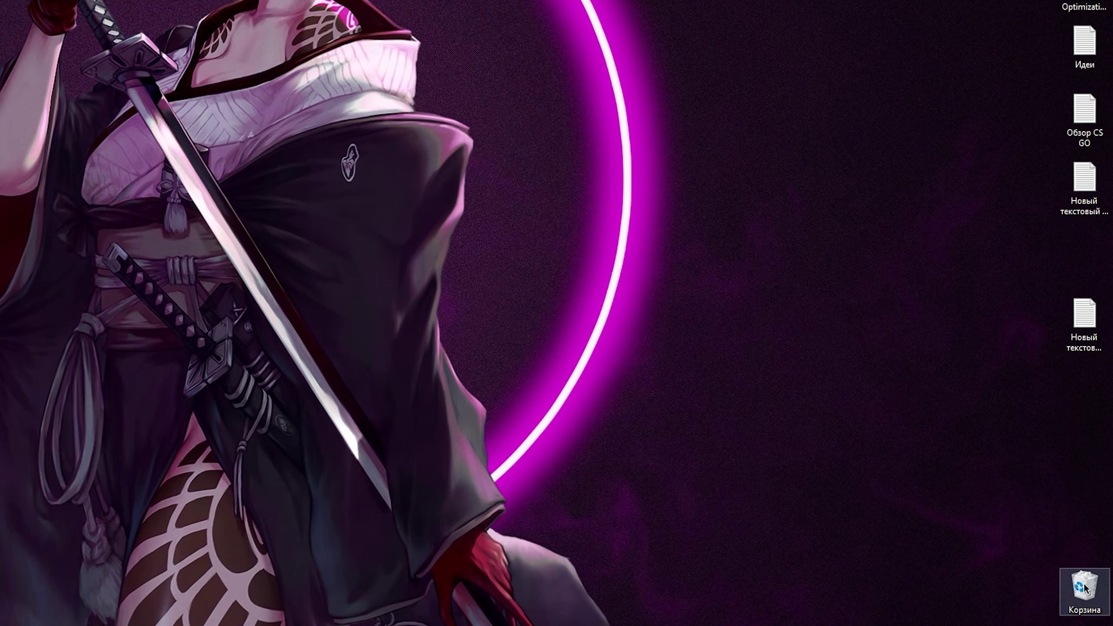
# Empty the Recycle Bin from the desktop.
pyautogui.rightClick(1080, 594)
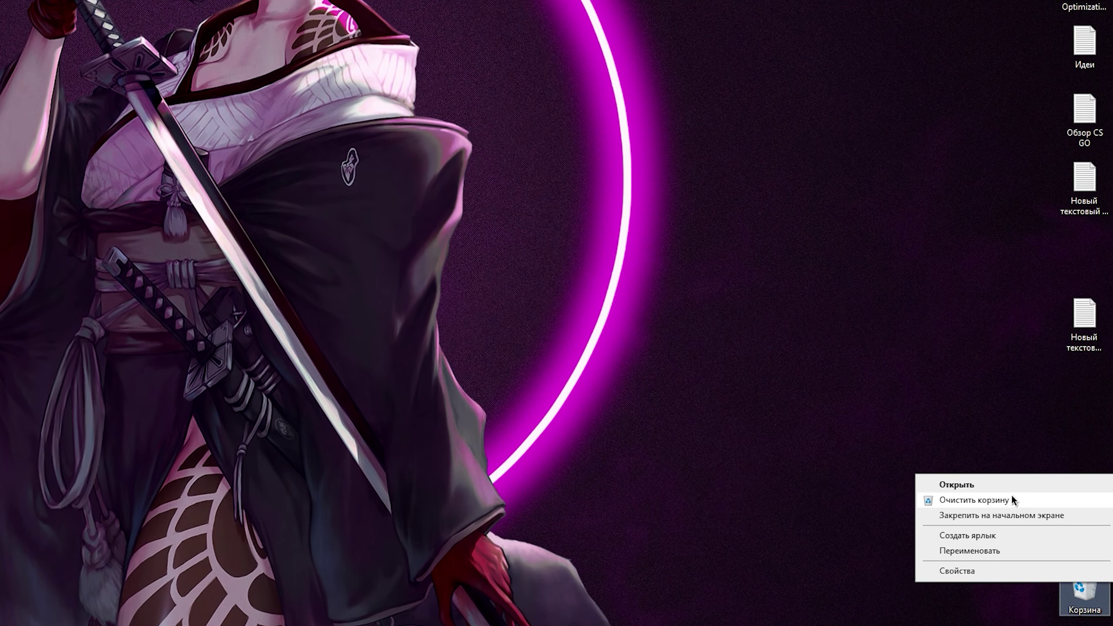
pyautogui.click(1012, 500)
pyautogui.click(291, 190)
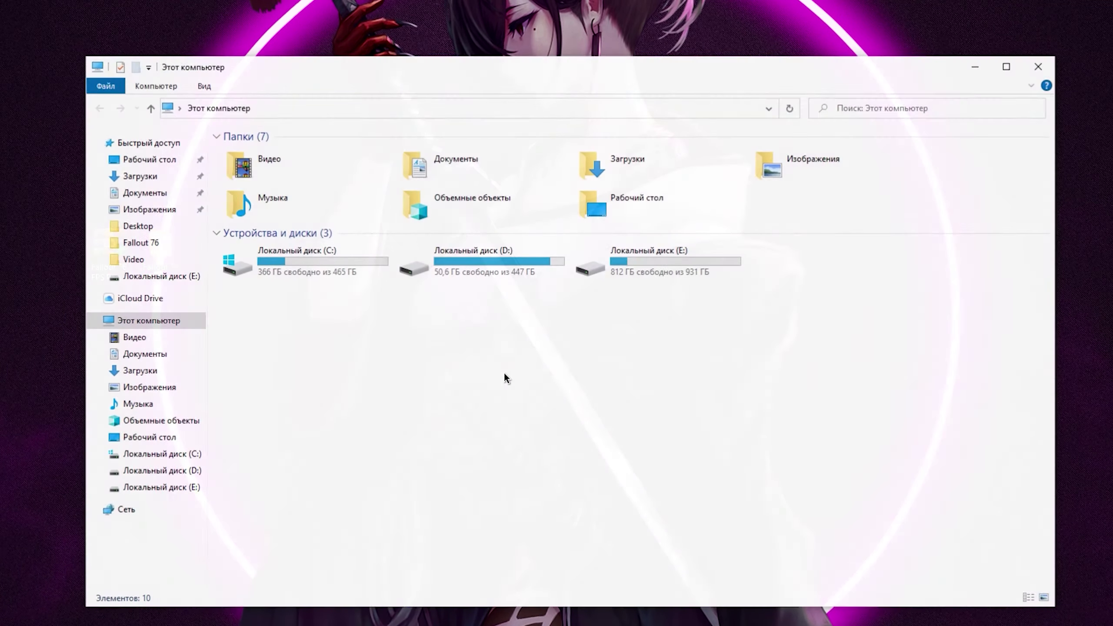
# Open the disk optimization tool from the service properties of drive C:.
pyautogui.moveTo(268, 422); pyautogui.dragTo(757, 256)
pyautogui.click(303, 269)
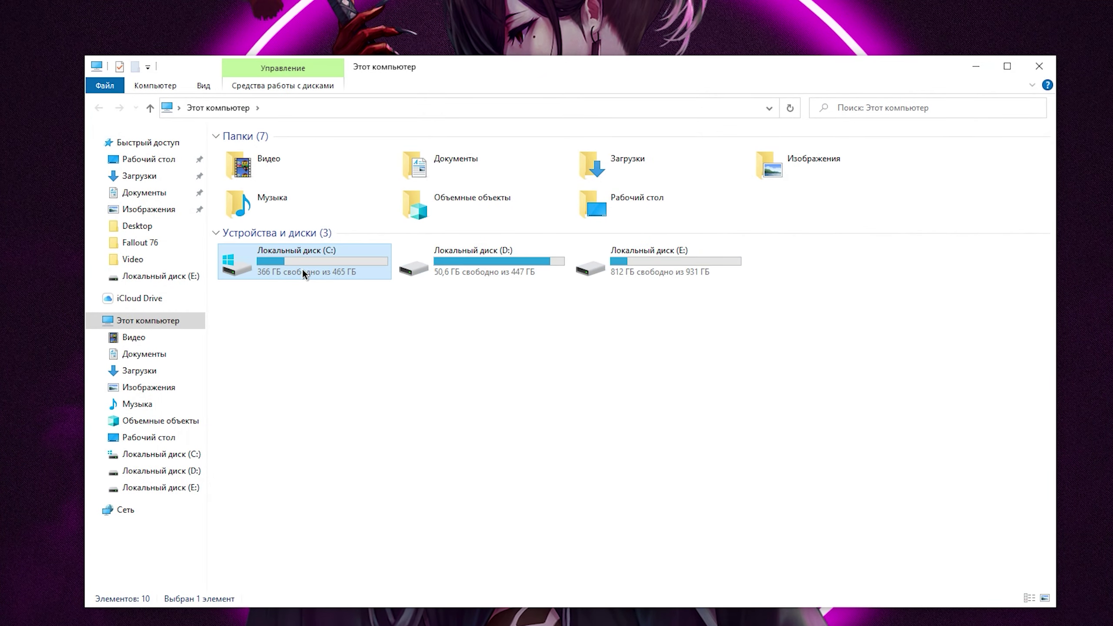
pyautogui.rightClick(303, 270)
pyautogui.click(398, 539)
pyautogui.click(407, 272)
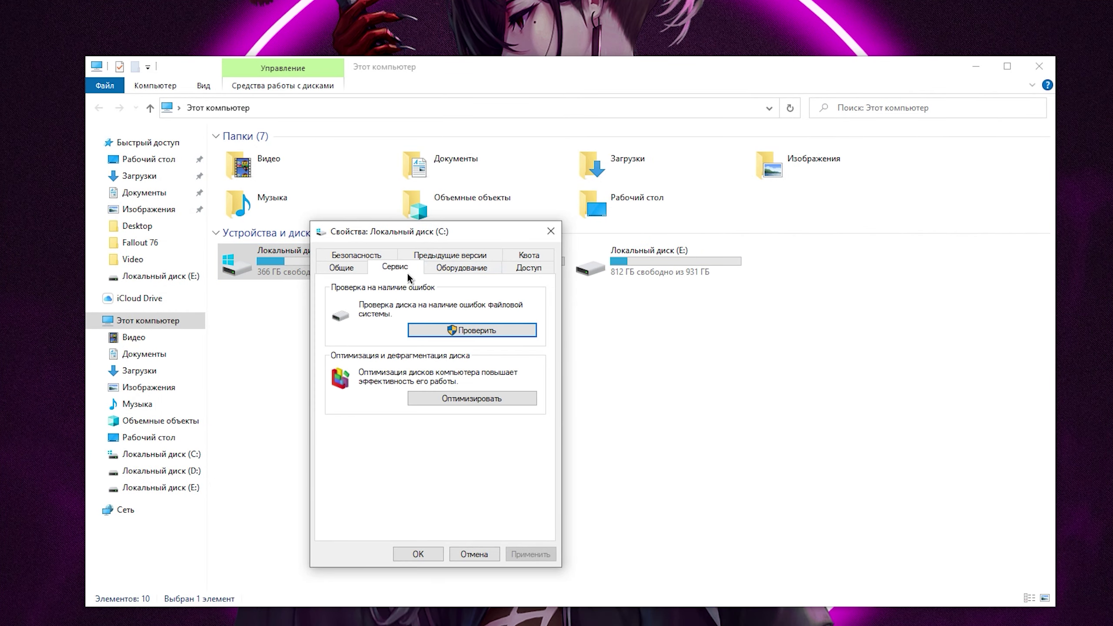
pyautogui.click(500, 400)
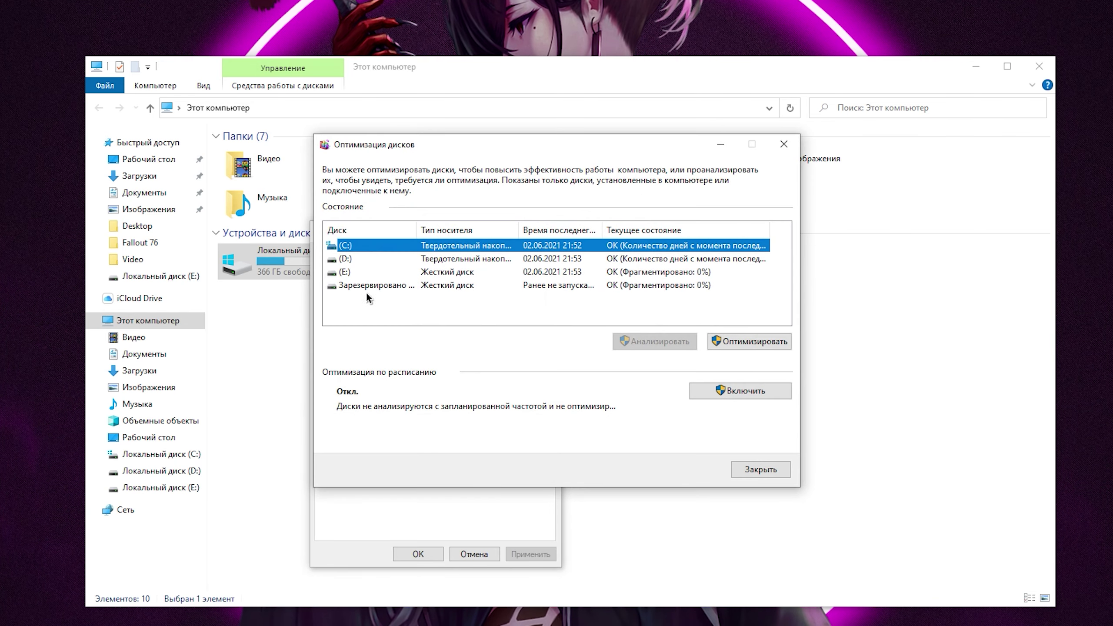
# Run optimization on the solid-state drives C: and D:, one after the other.
pyautogui.click(592, 260)
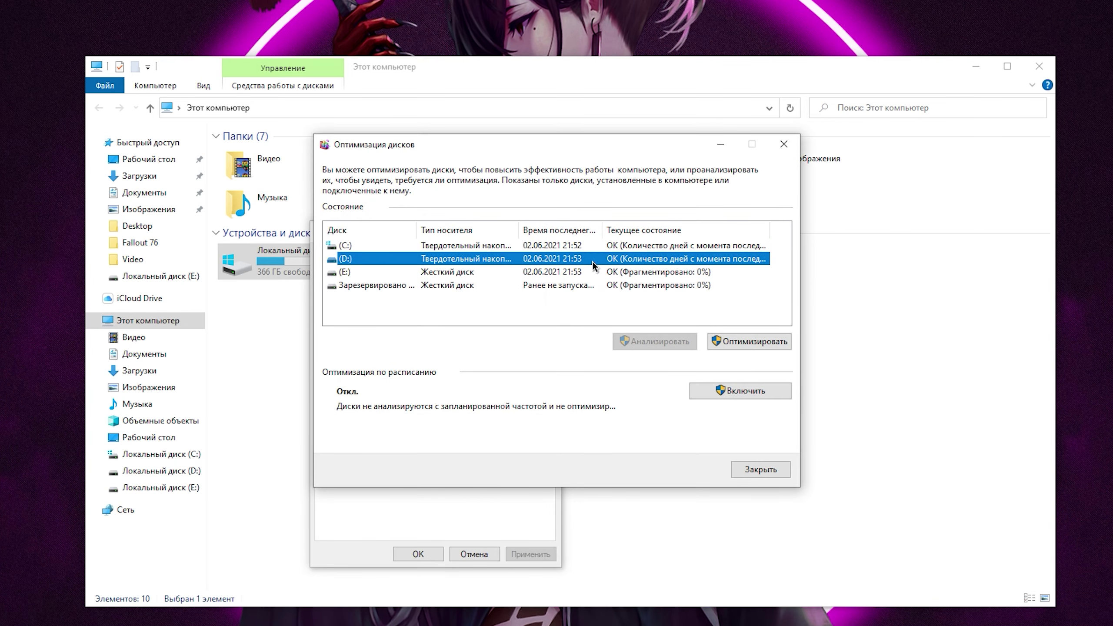
pyautogui.click(591, 271)
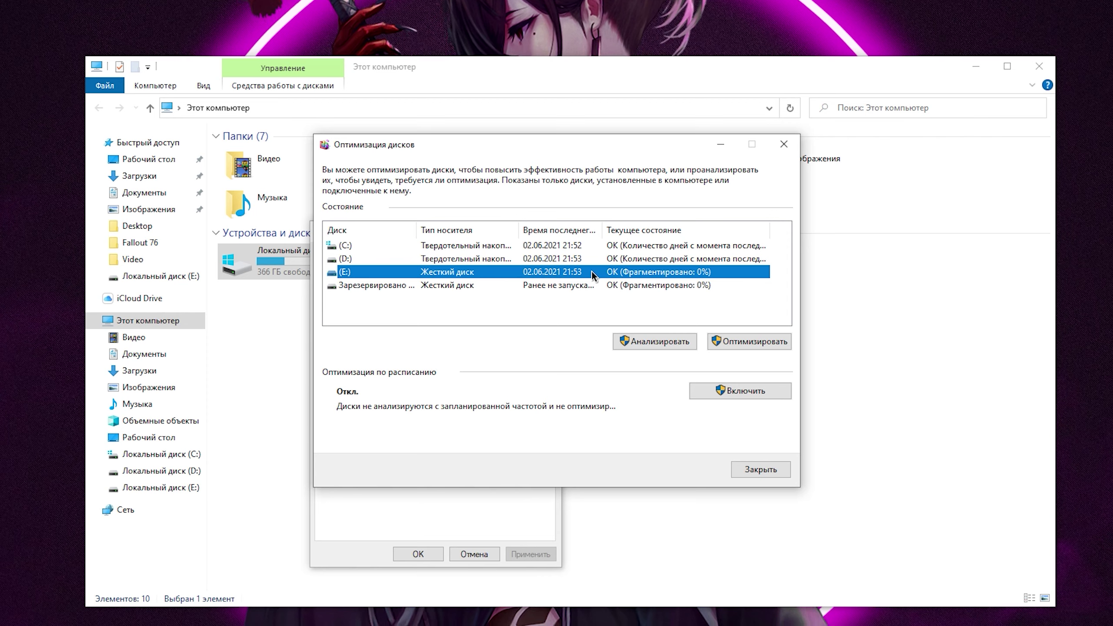
pyautogui.click(581, 246)
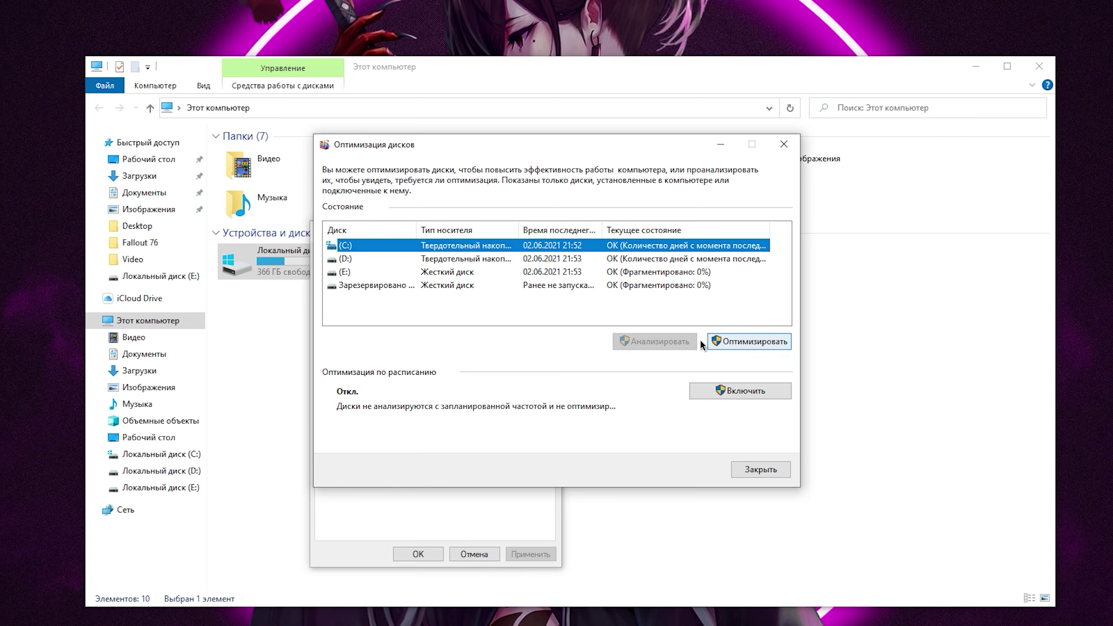
pyautogui.click(741, 341)
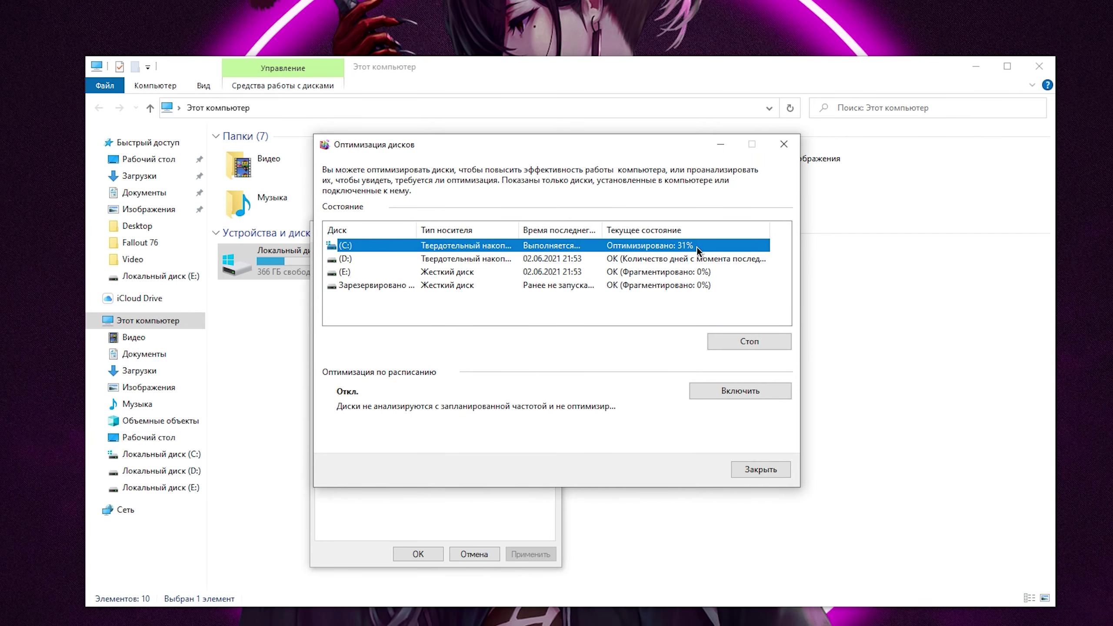
pyautogui.click(672, 260)
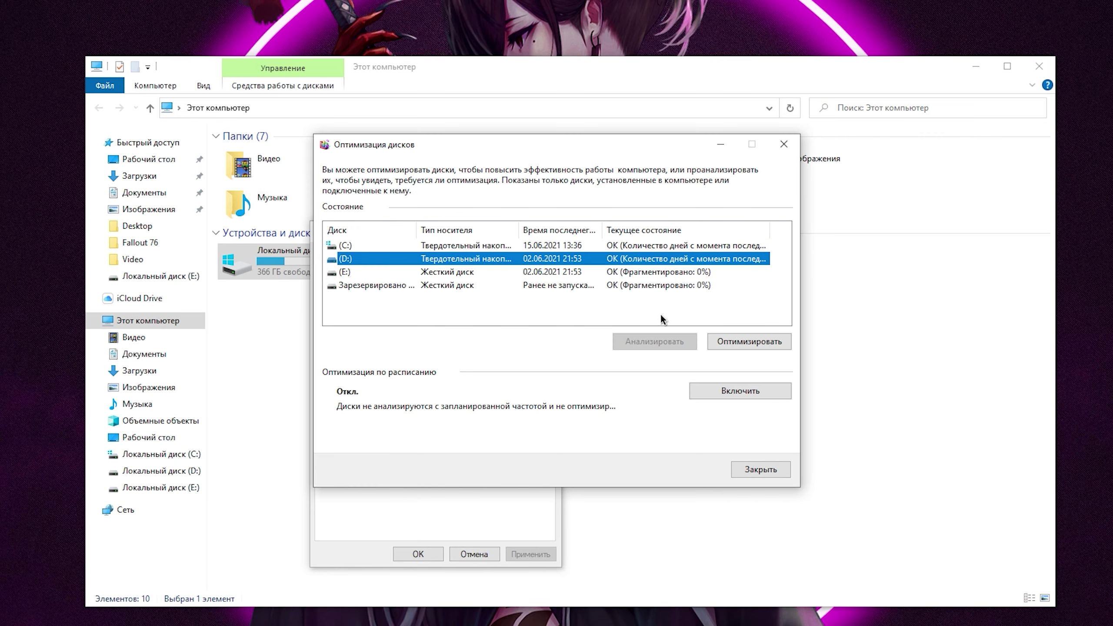
pyautogui.click(760, 343)
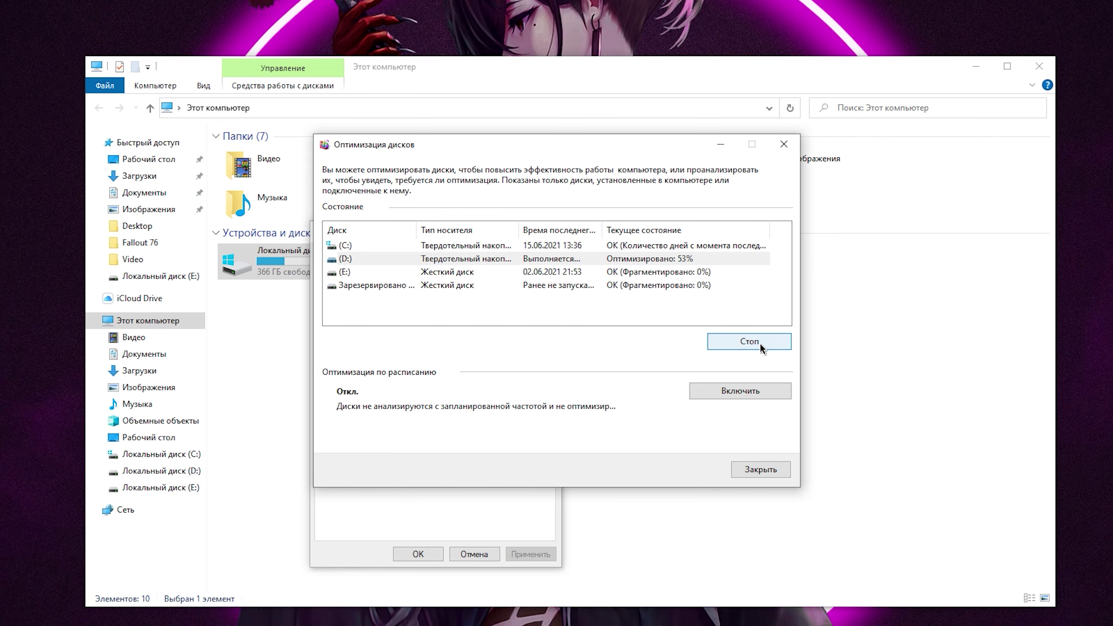
pyautogui.click(603, 275)
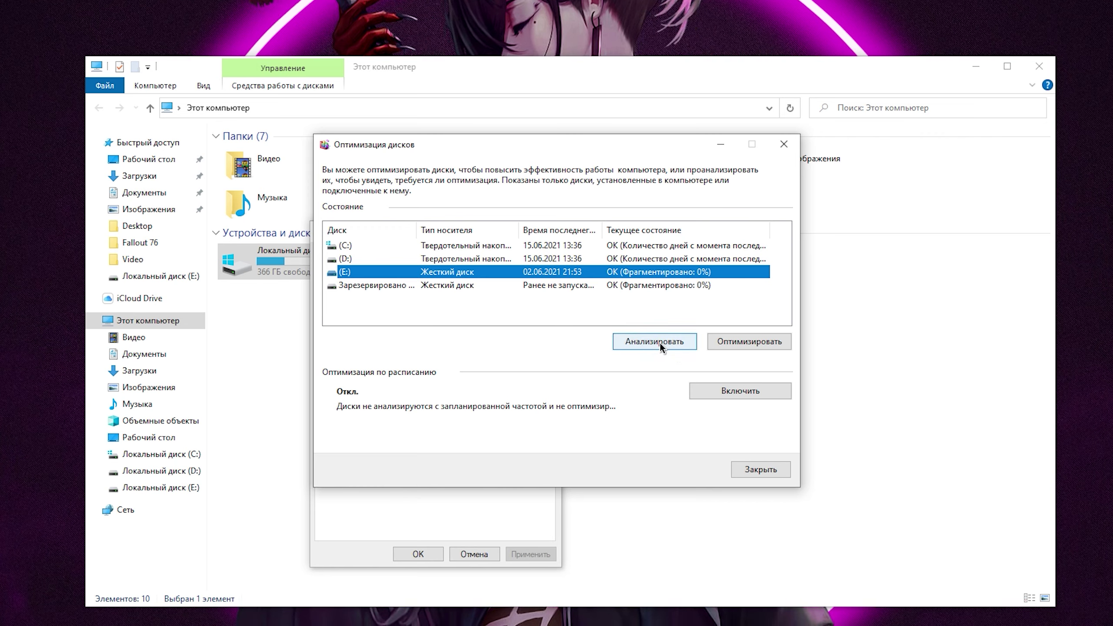
pyautogui.click(635, 259)
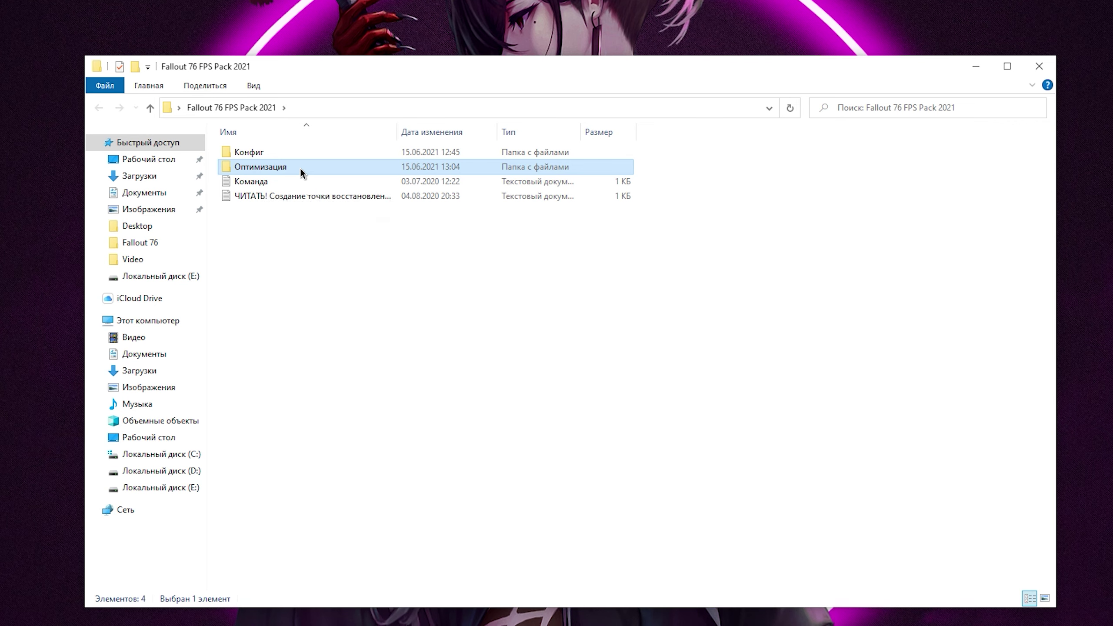
# Open the Оптимизация folder of the Fallout 76 FPS Pack 2021 and look over its folders and applications.
pyautogui.doubleClick(299, 167)
pyautogui.click(547, 225)
pyautogui.moveTo(741, 146); pyautogui.dragTo(522, 199)
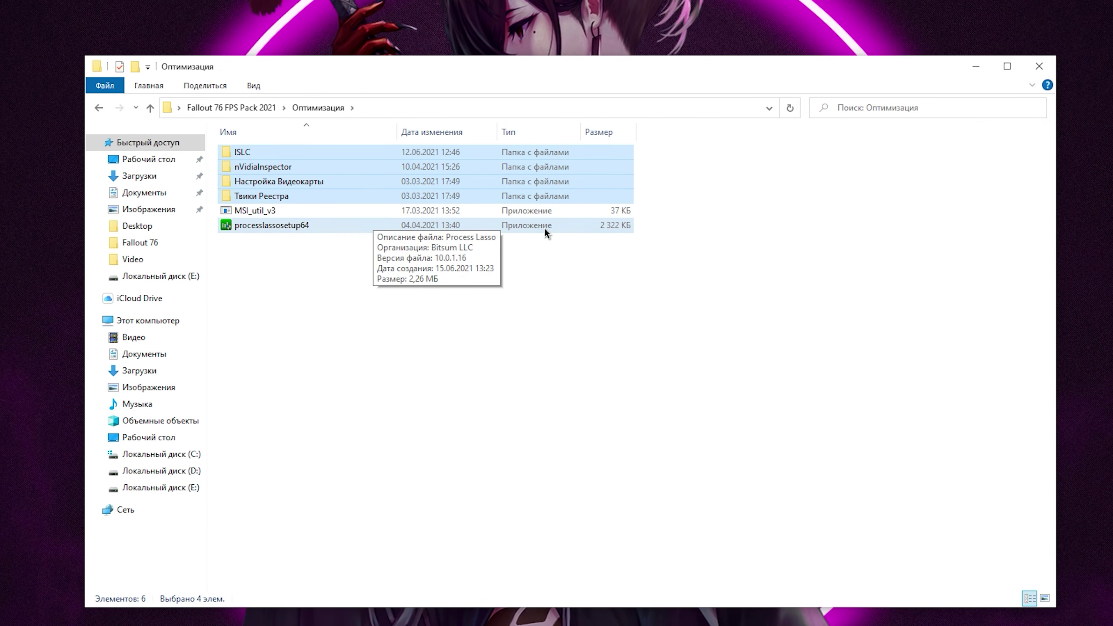
pyautogui.moveTo(676, 208); pyautogui.dragTo(624, 232)
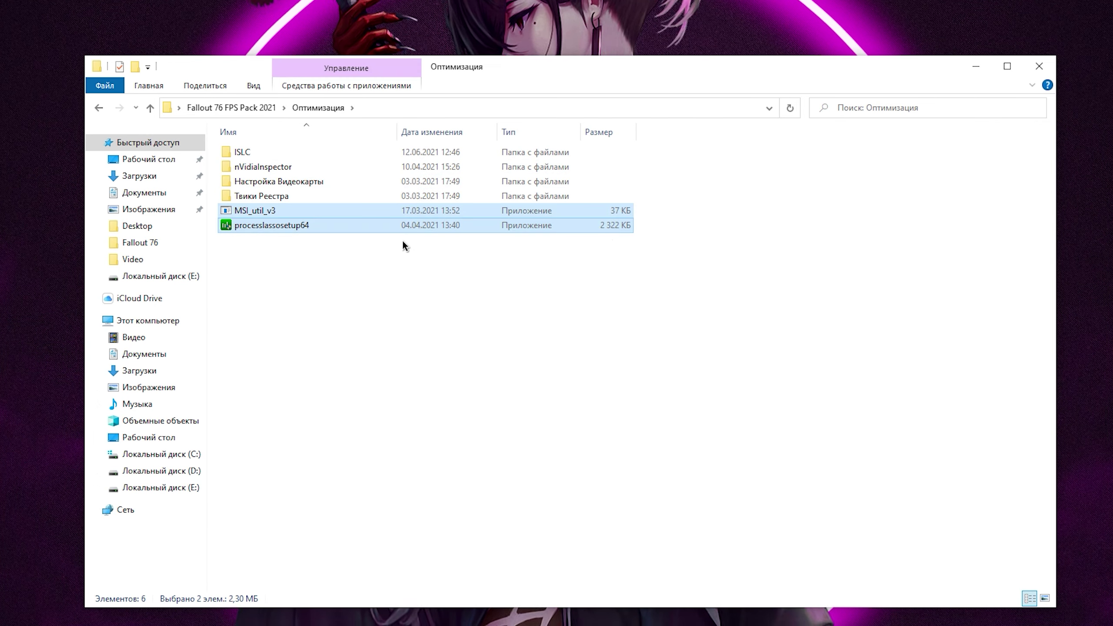
# Launch the processlassosetup64 installer with Русский as the setup language.
pyautogui.click(310, 226)
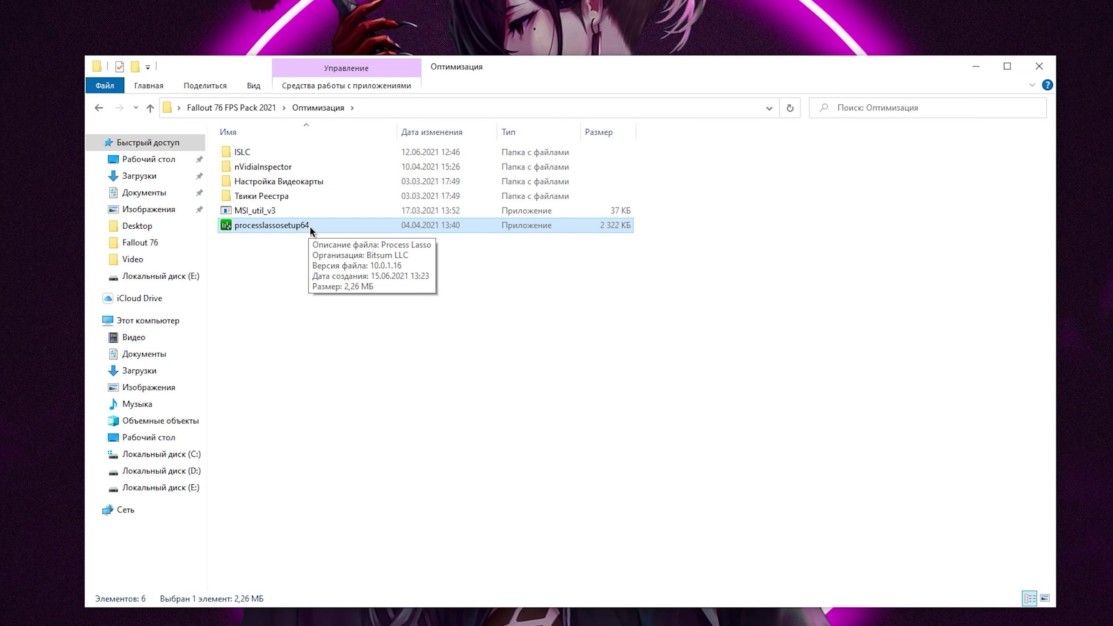
pyautogui.rightClick(309, 226)
pyautogui.click(320, 237)
pyautogui.click(482, 395)
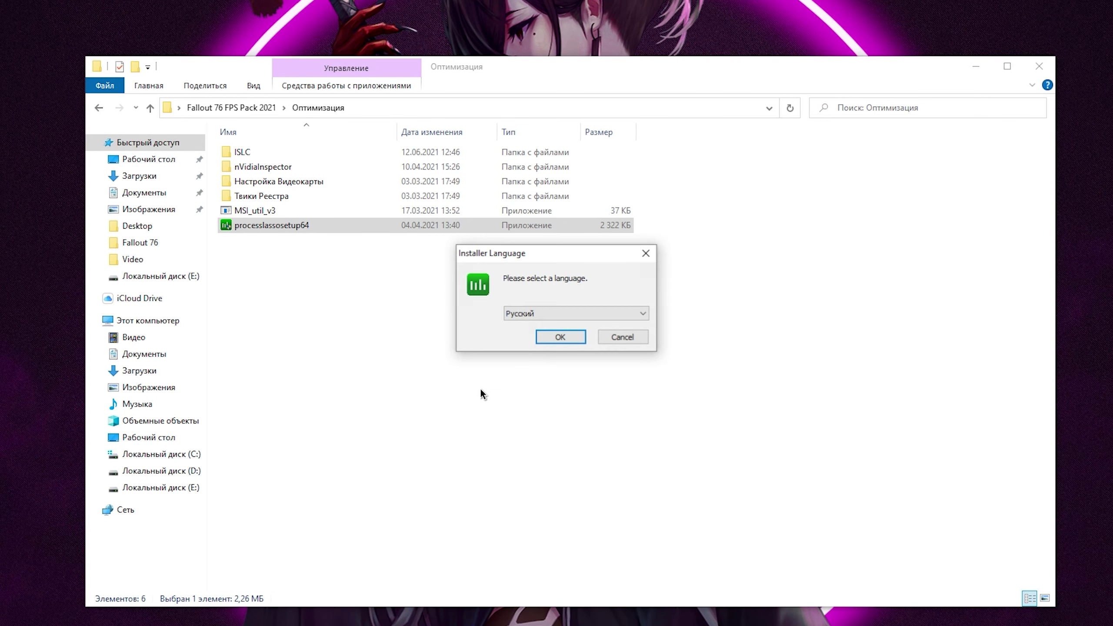
pyautogui.press('Return')
# Install Process Lasso in C:\Program Files\Process Lasso, keeping management of all processes and the European date format.
pyautogui.click(634, 418)
pyautogui.click(634, 418)
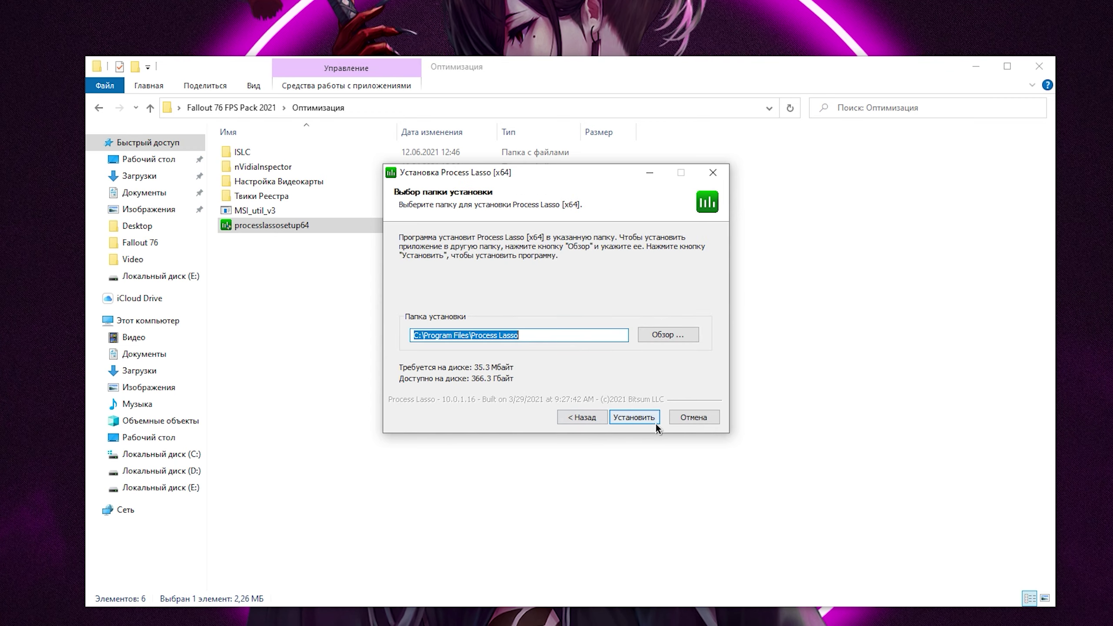
pyautogui.click(654, 421)
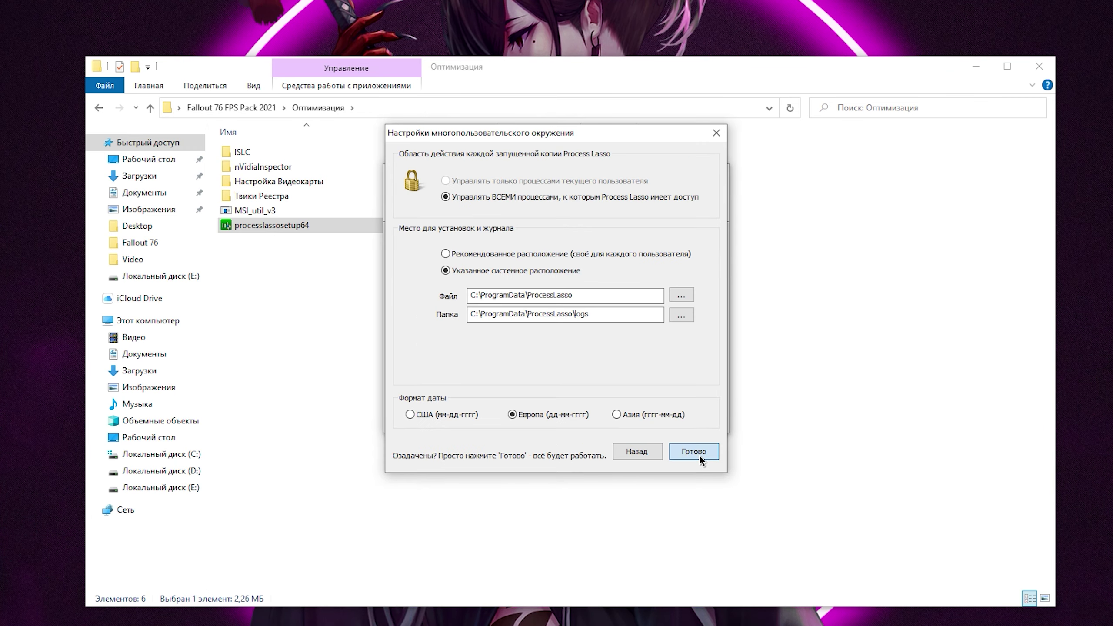
pyautogui.click(693, 451)
# Enable foreground boosting of both the active thread's priority and the active process's priority class, accepting the warnings.
pyautogui.click(125, 25)
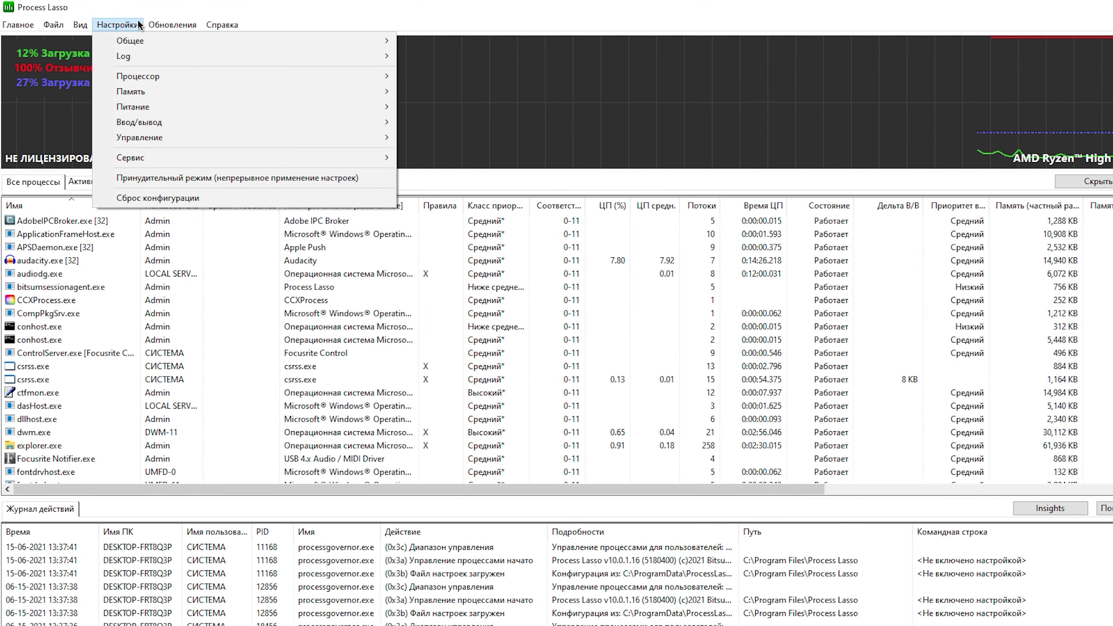
pyautogui.moveTo(167, 80)
pyautogui.moveTo(484, 184)
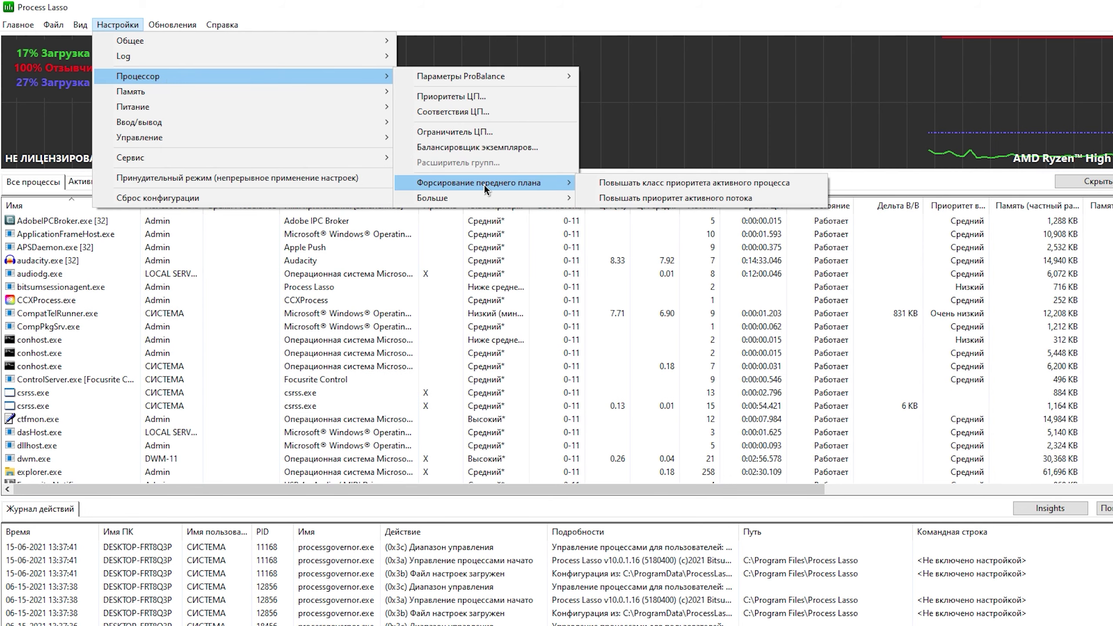
pyautogui.click(621, 200)
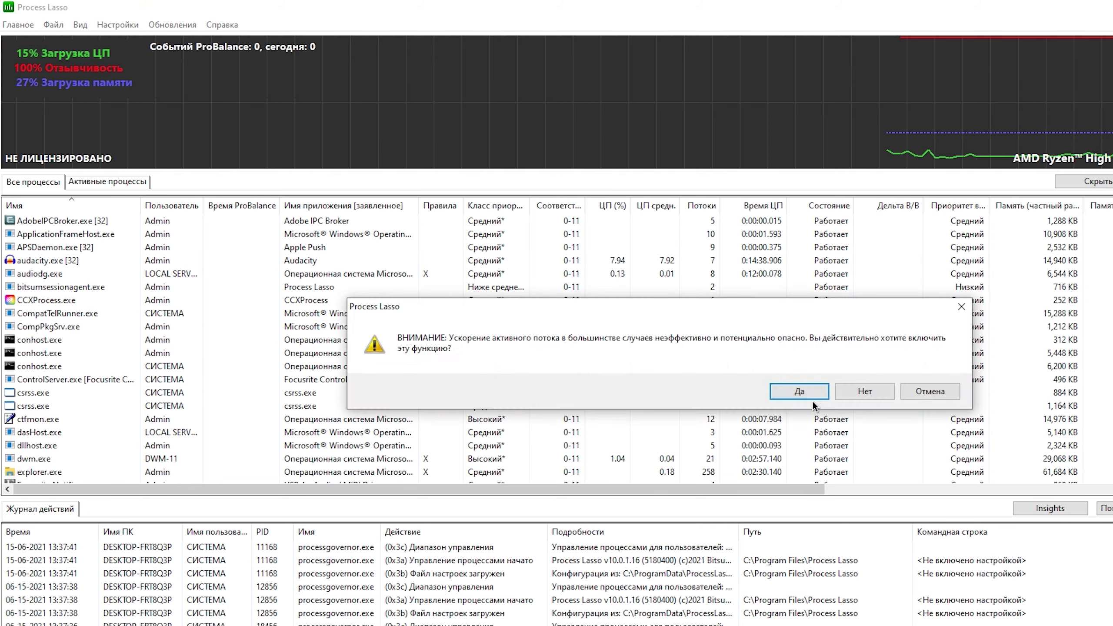
pyautogui.click(811, 397)
pyautogui.click(118, 25)
pyautogui.moveTo(210, 79)
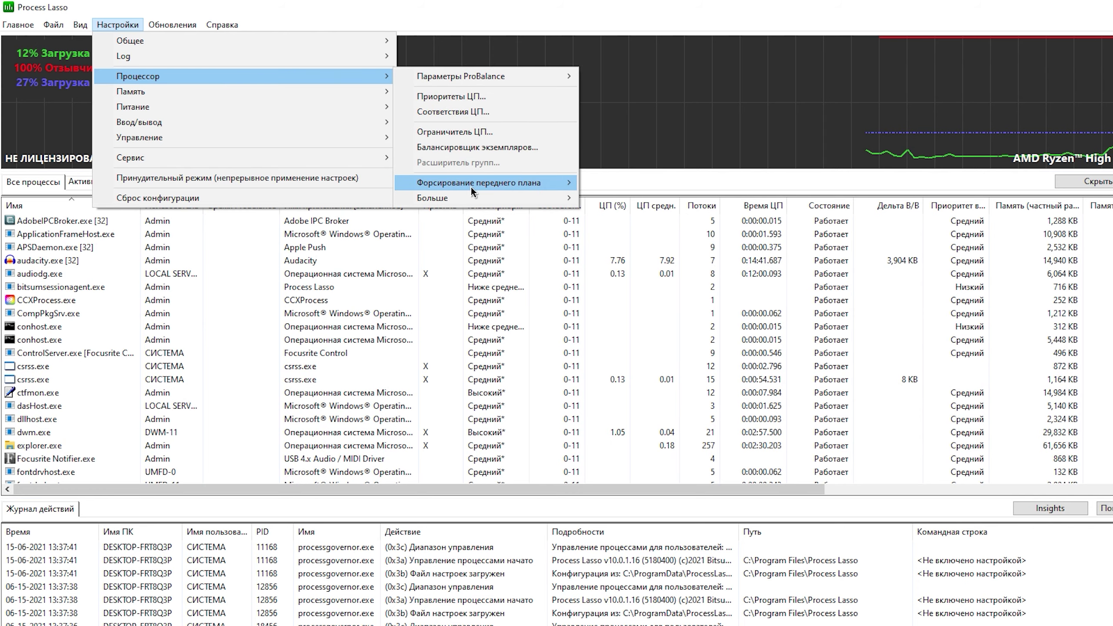
pyautogui.moveTo(483, 183)
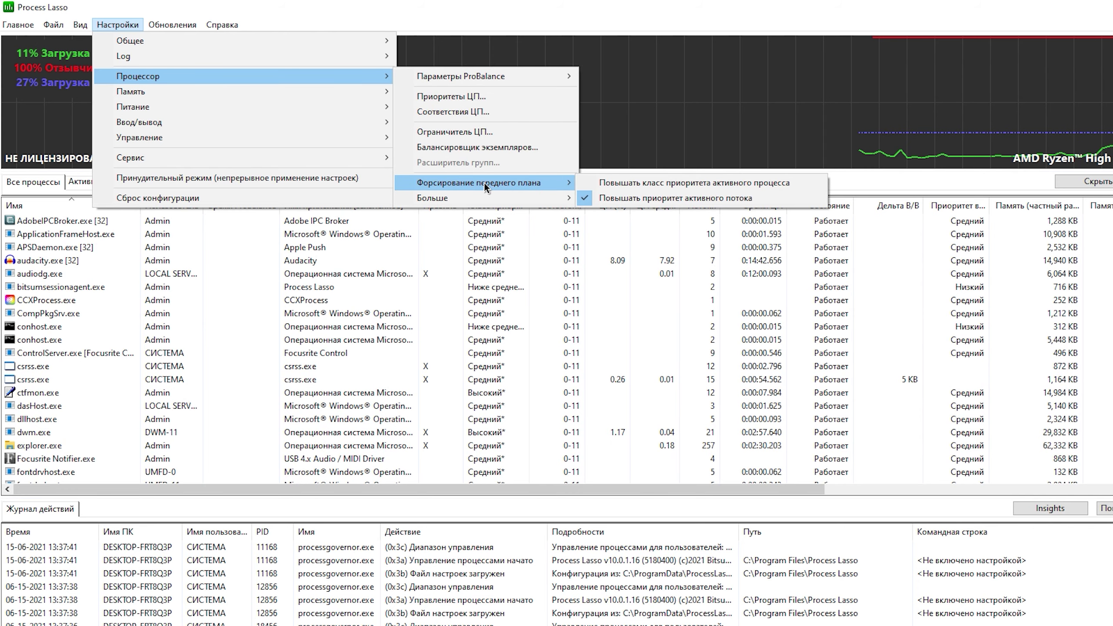
pyautogui.click(678, 188)
pyautogui.click(737, 388)
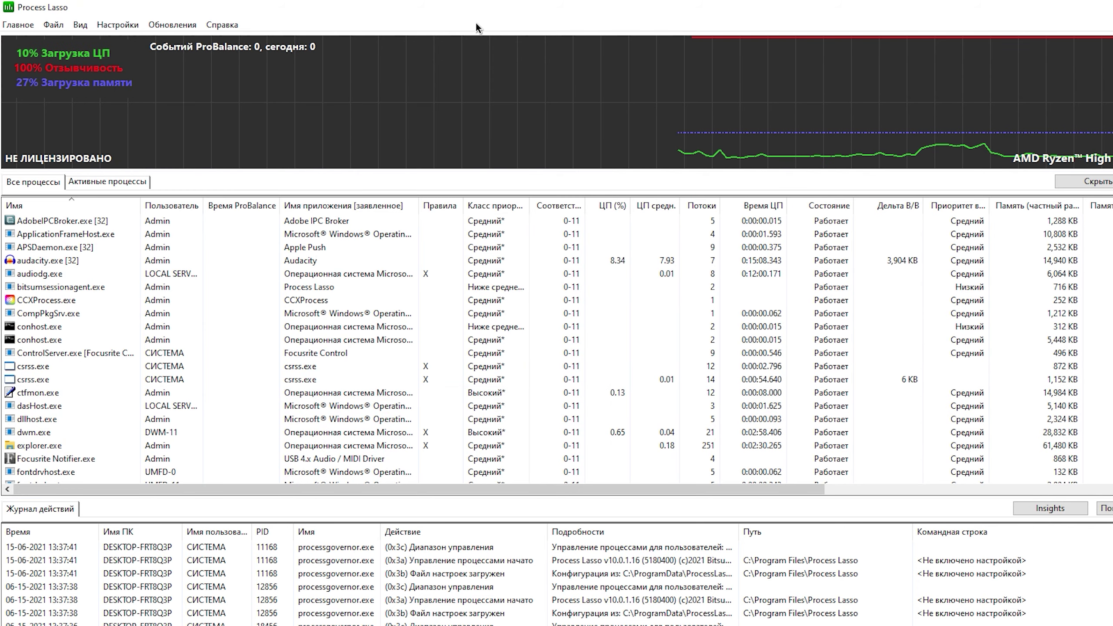
# Set both the GUI and Governor refresh intervals to 10 s.
pyautogui.click(103, 21)
pyautogui.moveTo(246, 41)
pyautogui.moveTo(483, 214)
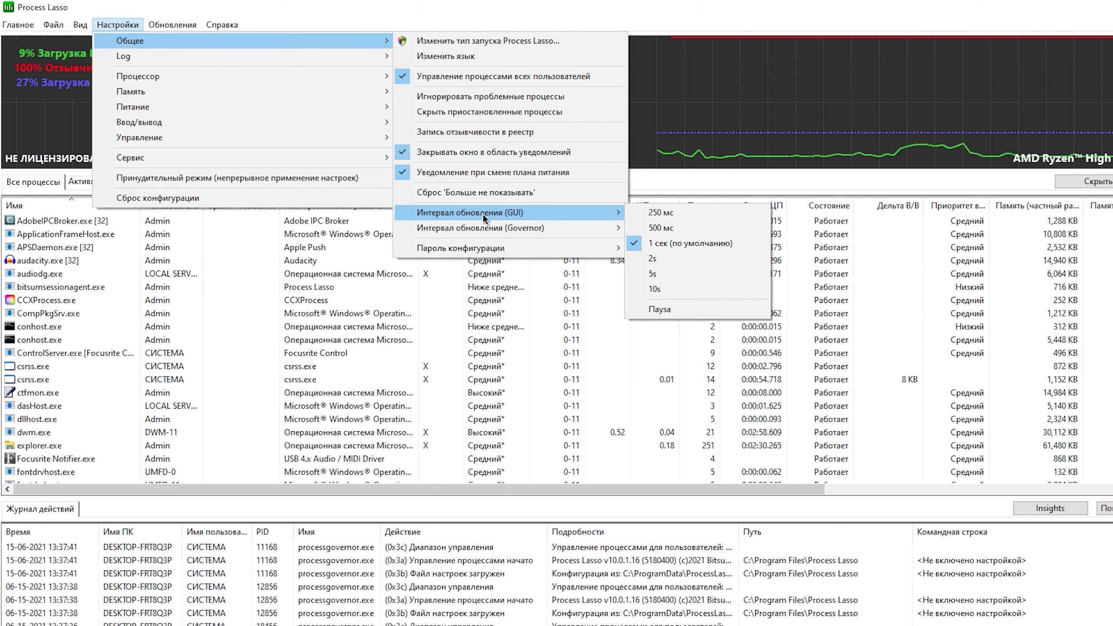
pyautogui.click(687, 290)
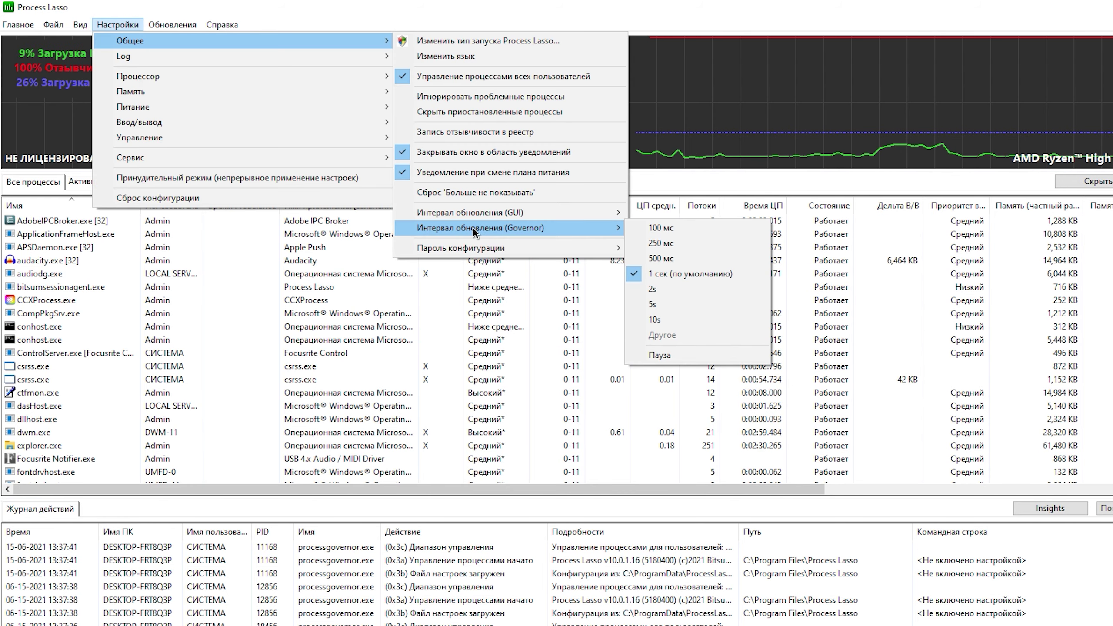
pyautogui.click(670, 325)
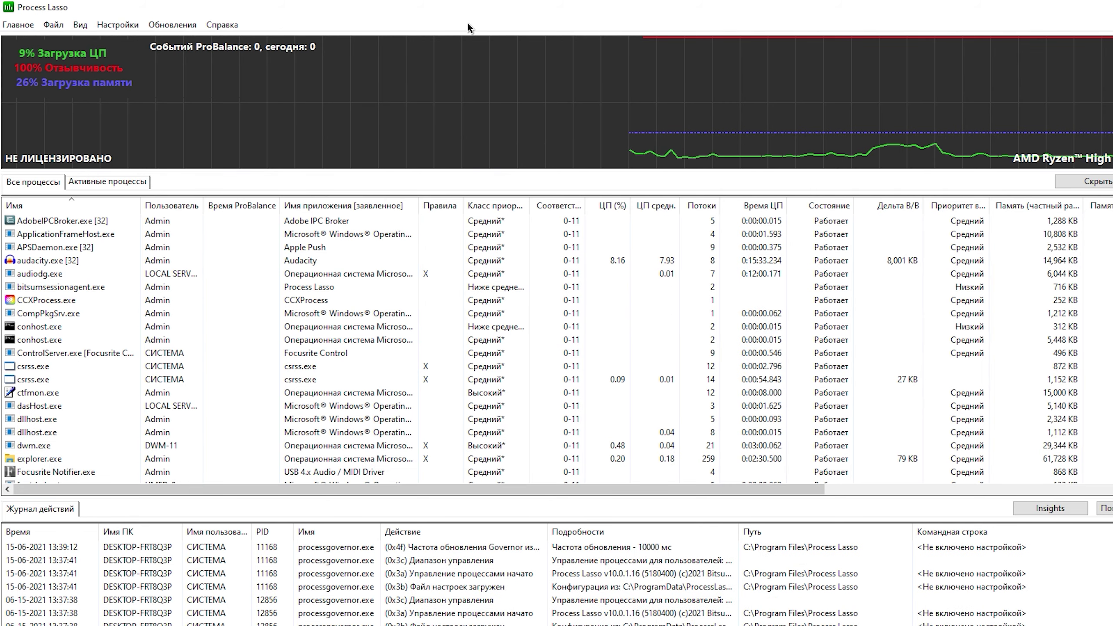
# Turn on performance mode (производительный режим), close the main window to the notification area and reopen it to check the mode.
pyautogui.click(30, 24)
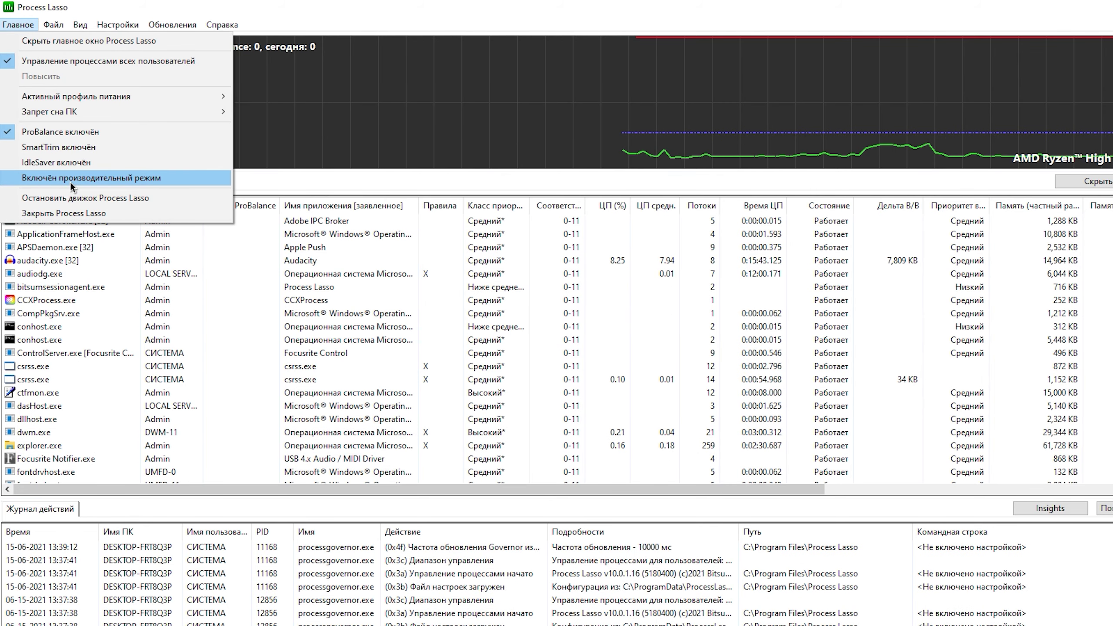
pyautogui.click(69, 182)
pyautogui.click(18, 24)
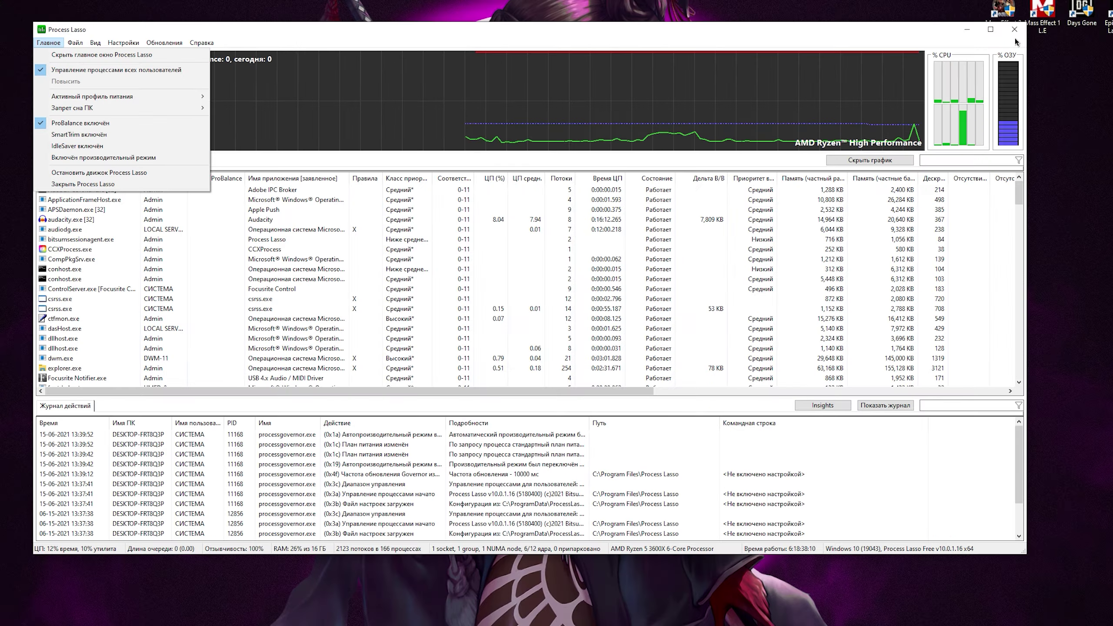
pyautogui.click(1014, 29)
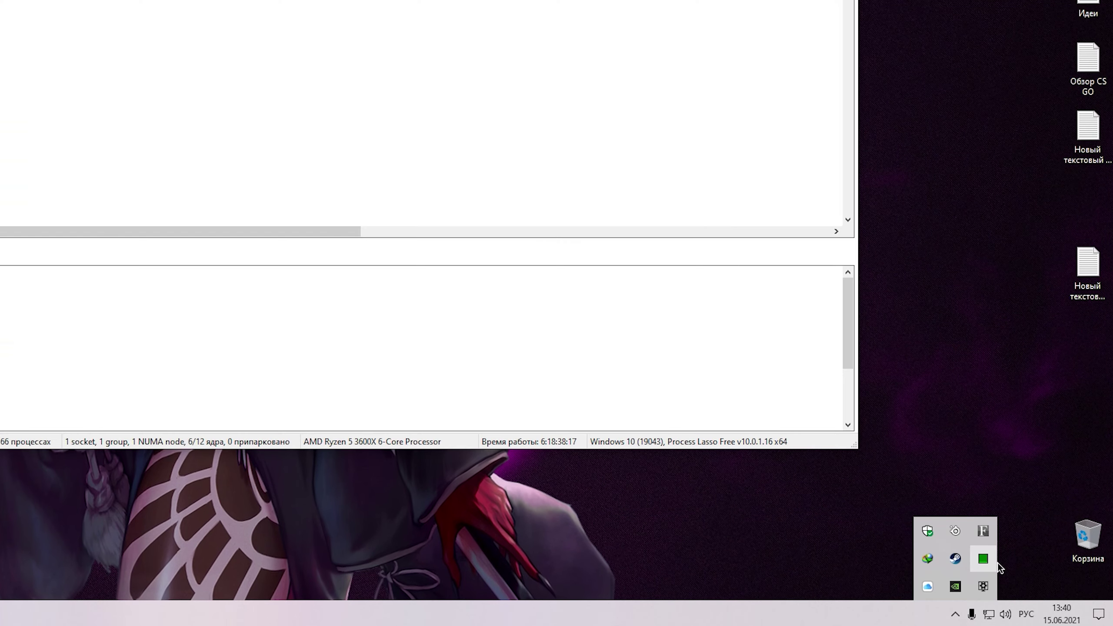
pyautogui.click(986, 560)
pyautogui.click(20, 22)
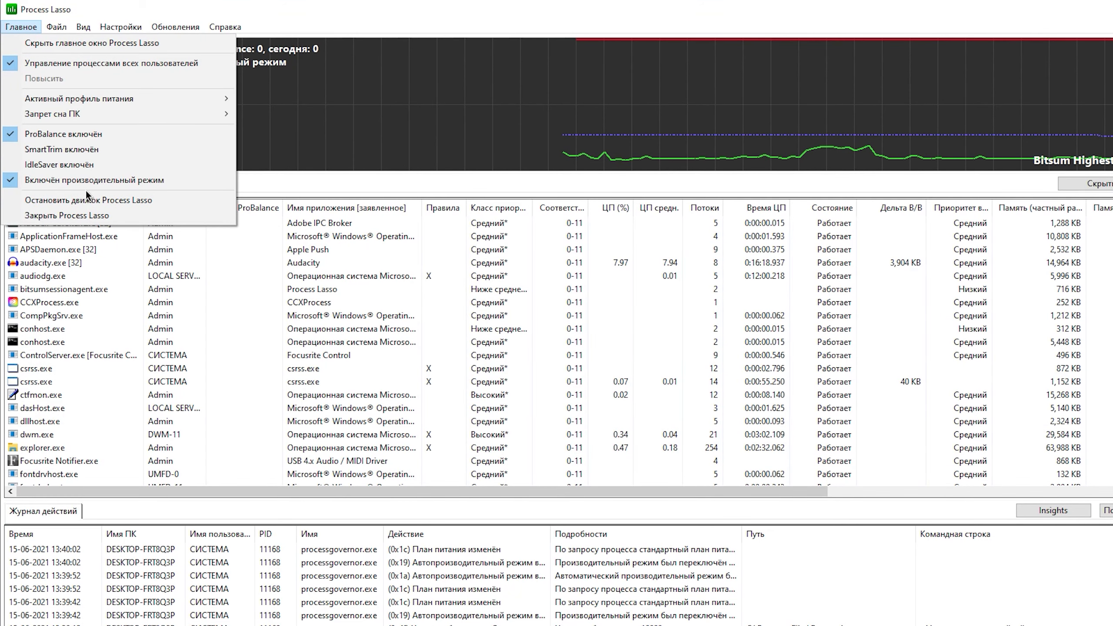
# Choose Bitsum Highest Performance as the active power profile.
pyautogui.click(30, 22)
pyautogui.click(30, 22)
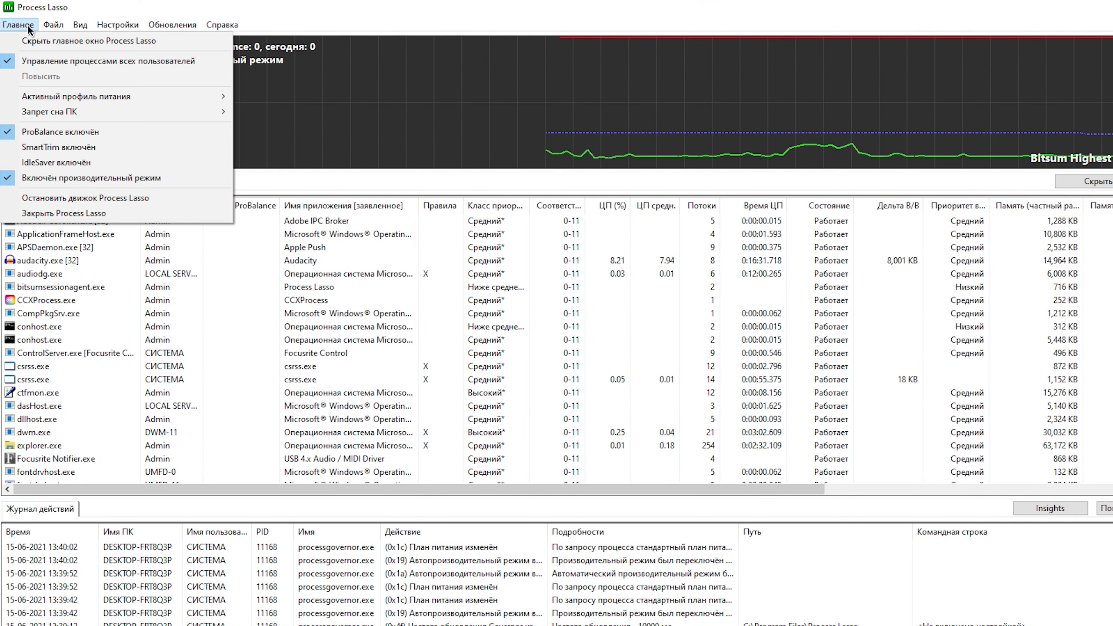
pyautogui.moveTo(76, 101)
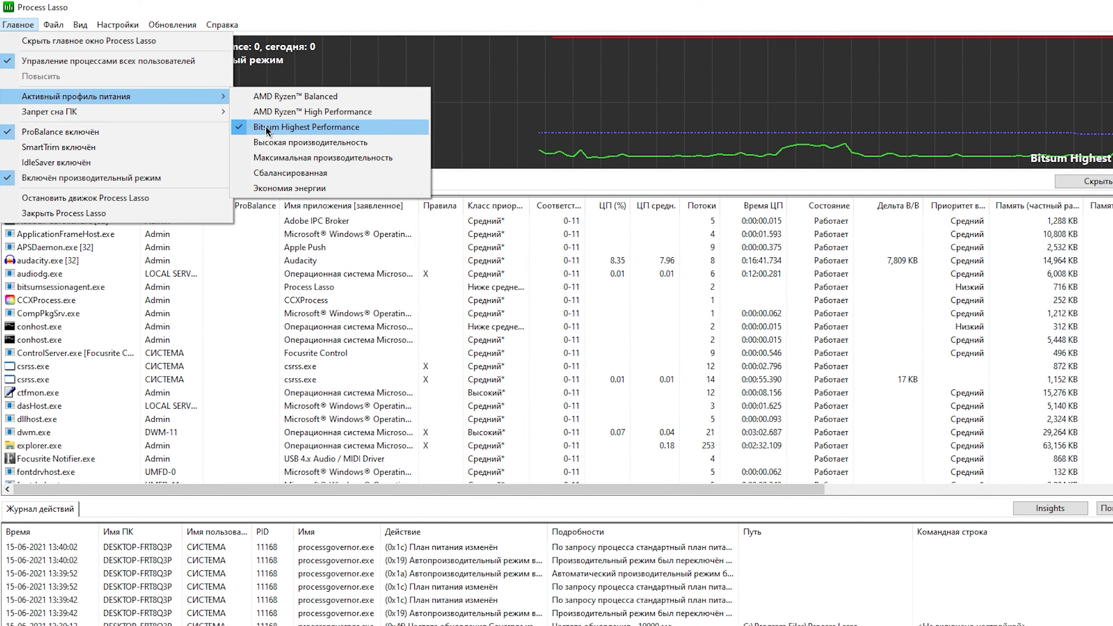
pyautogui.click(308, 135)
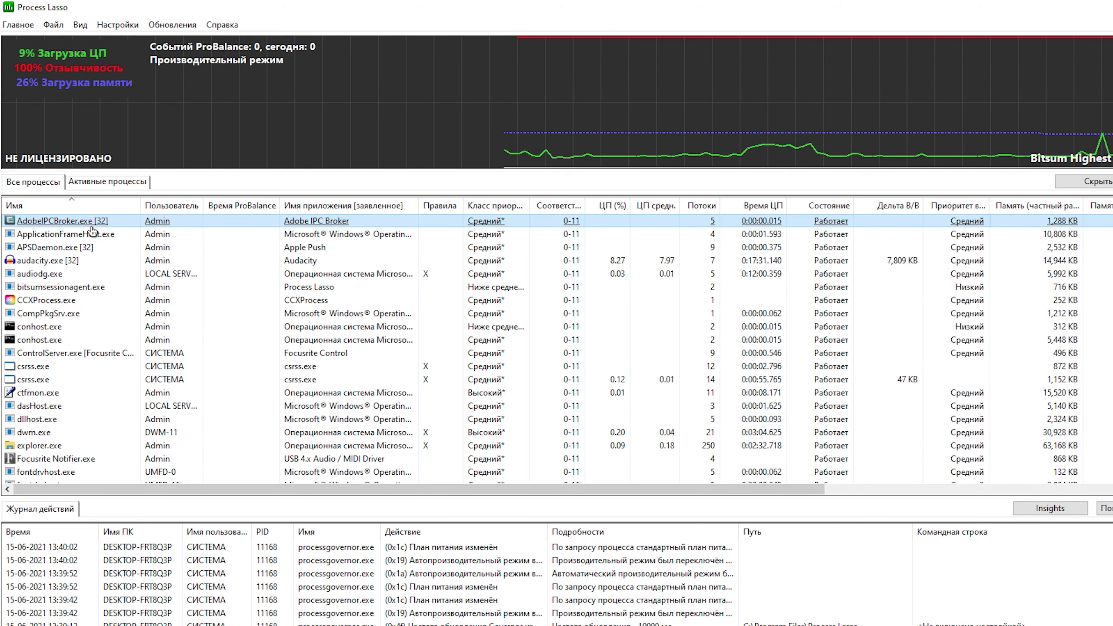
# Review the CPU priority, CPU affinity and I/O priority options for AdobeIPCBroker.exe and select performance mode activation for that process.
pyautogui.rightClick(62, 225)
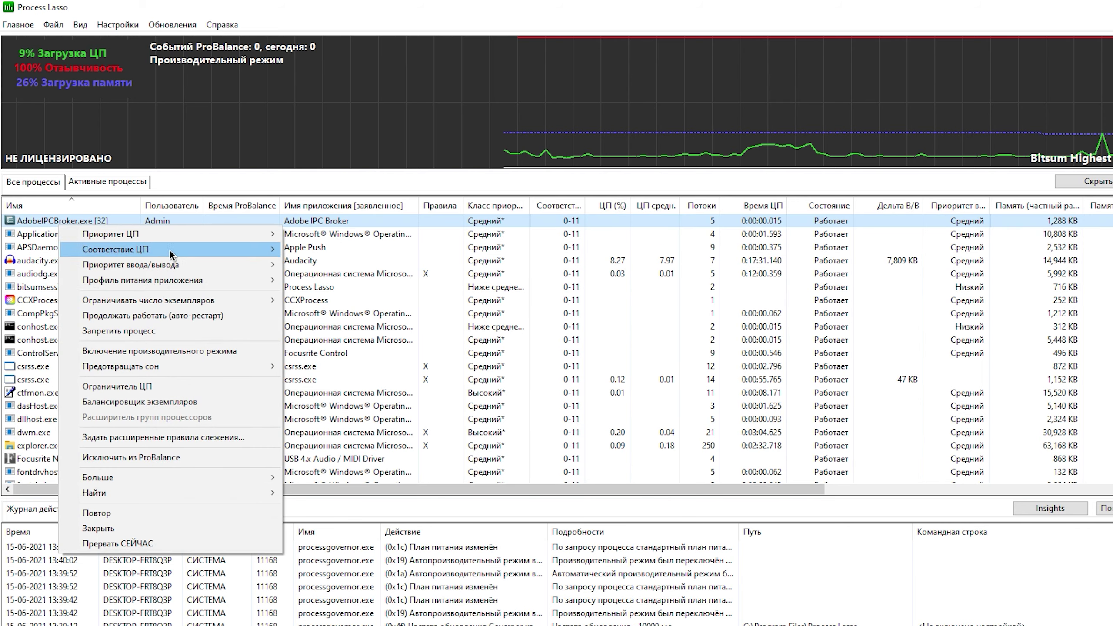
pyautogui.moveTo(333, 248)
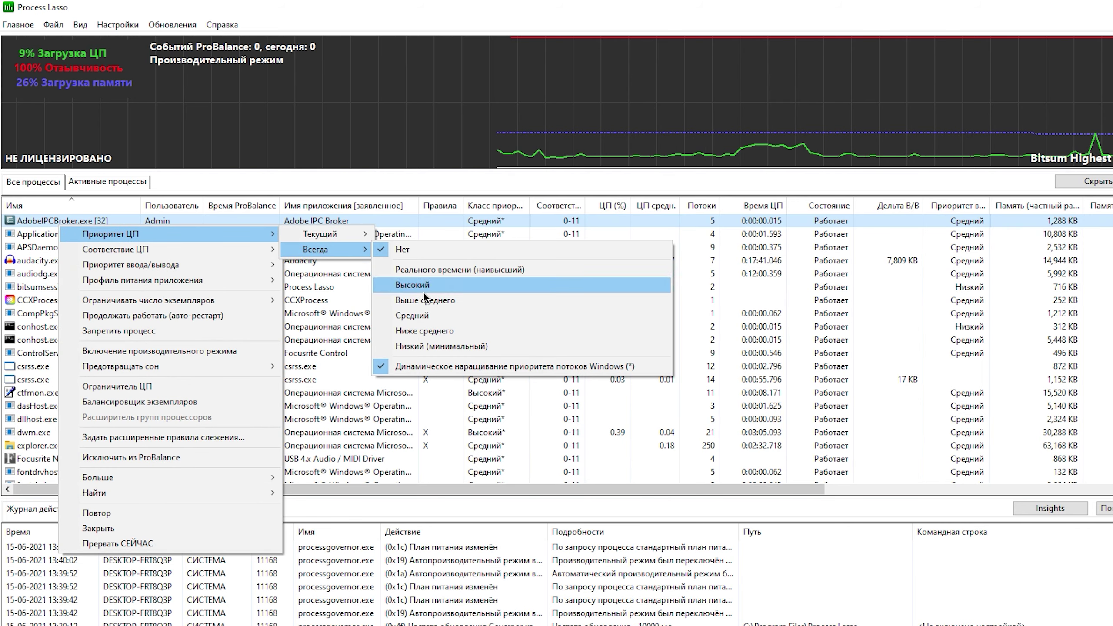
pyautogui.moveTo(120, 252)
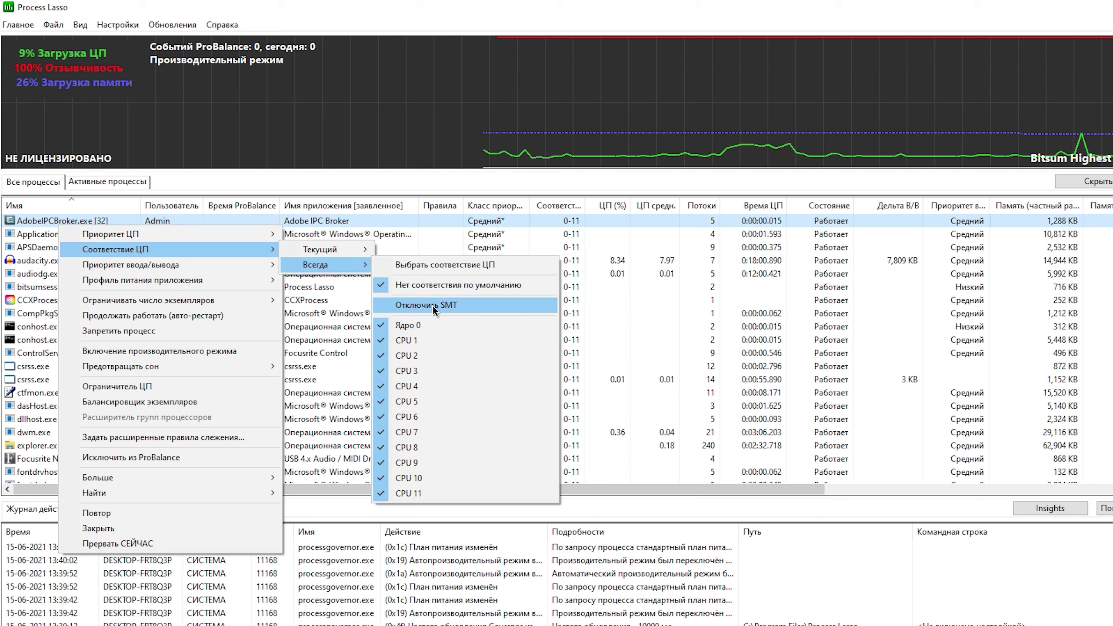
pyautogui.moveTo(158, 266)
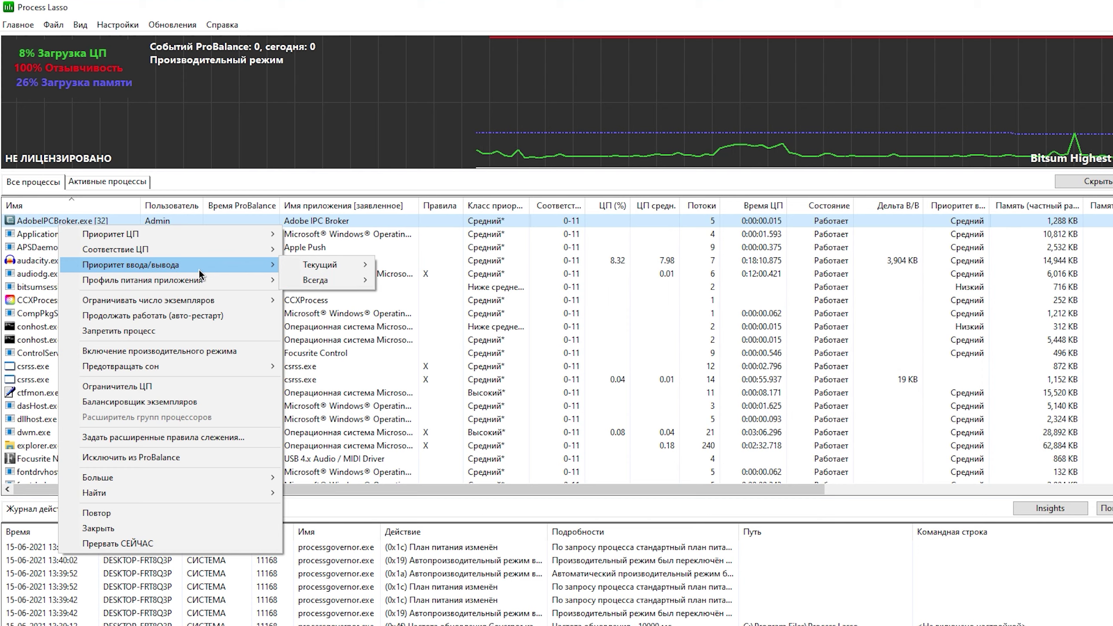
pyautogui.moveTo(311, 281)
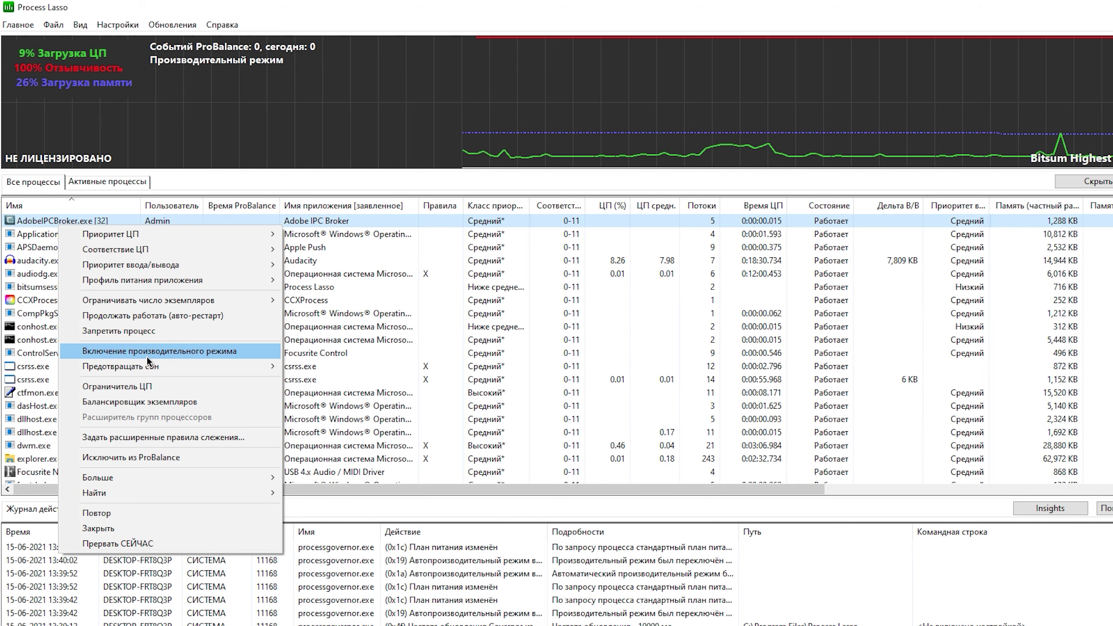
pyautogui.click(118, 356)
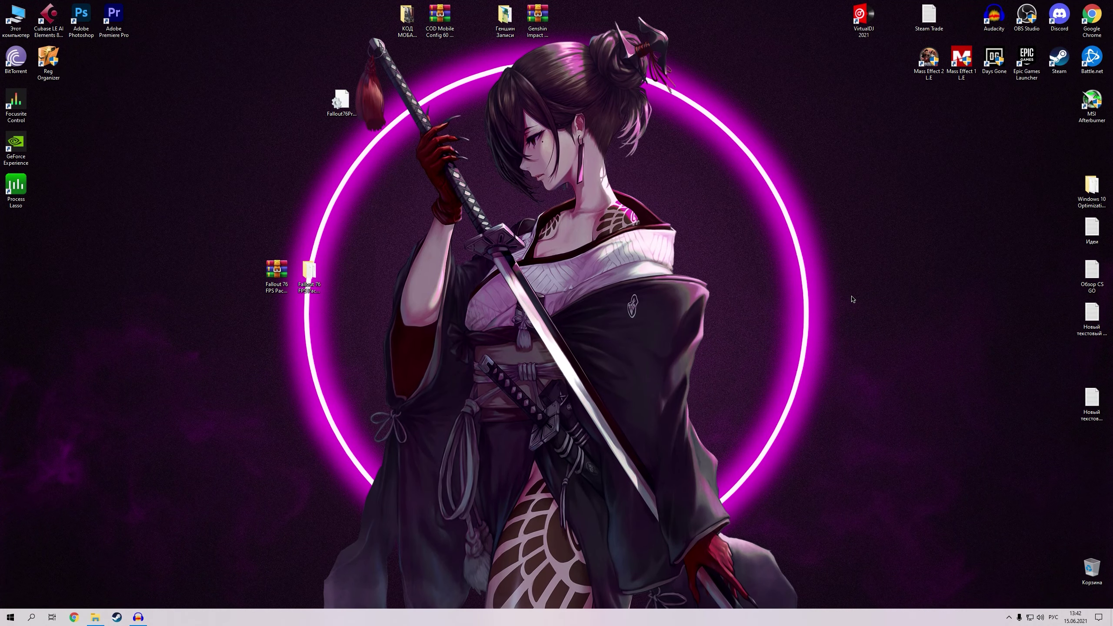
# Check the Process Lasso entry among the background programs in the notification area.
pyautogui.click(1009, 617)
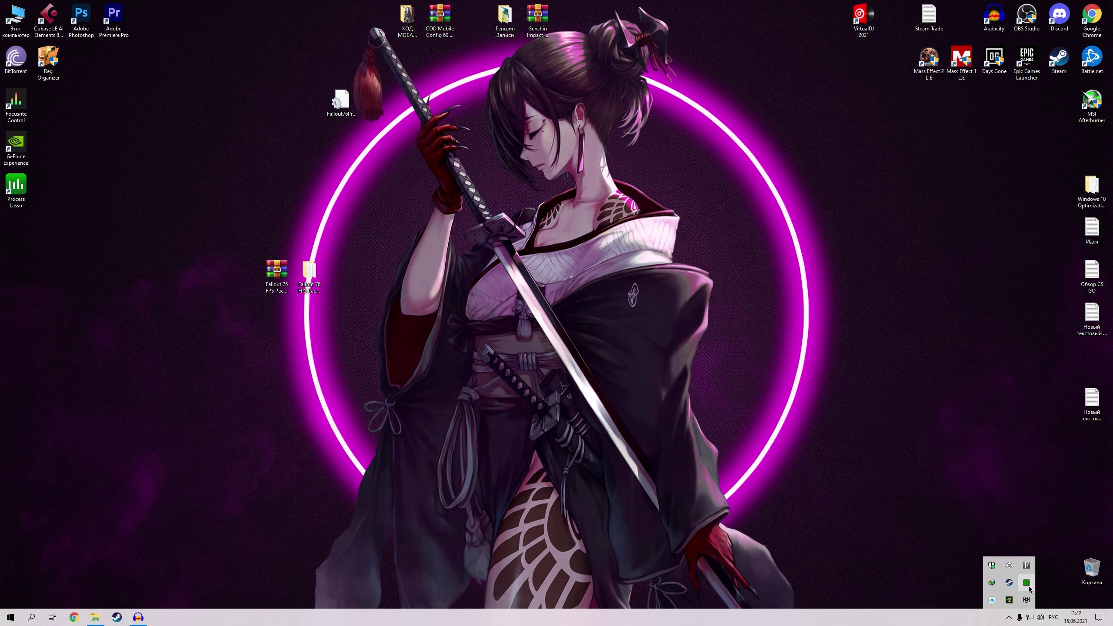
pyautogui.rightClick(1026, 583)
pyautogui.click(1045, 580)
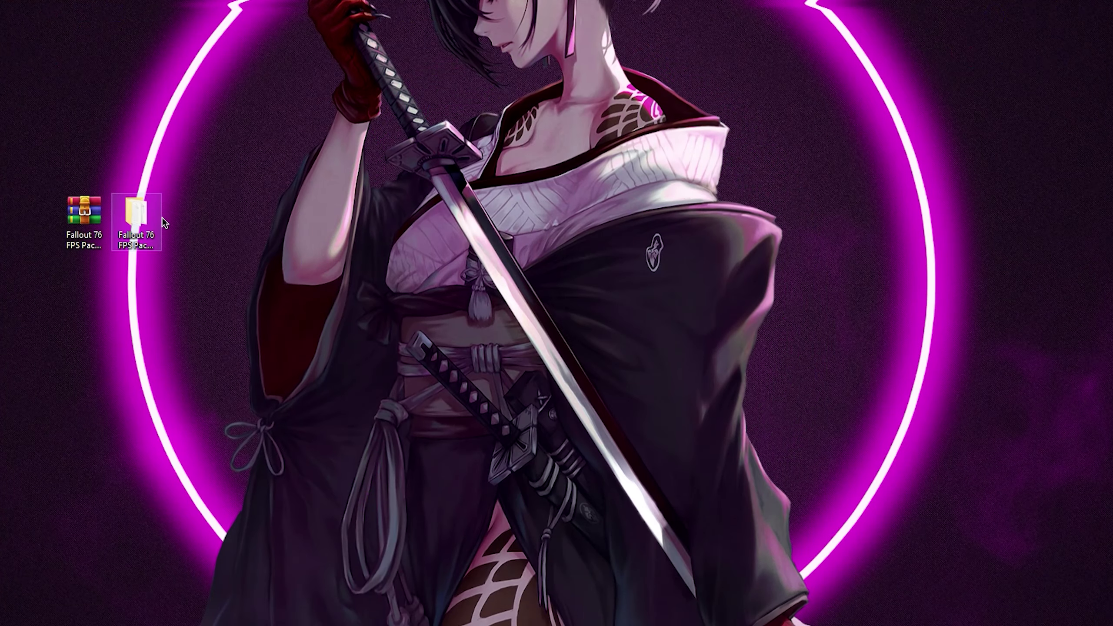
# Open the ISLC folder inside Оптимизация of the Fallout 76 FPS Pack 2021 and launch the ISLC v1.0.2.3 extractor.
pyautogui.doubleClick(158, 217)
pyautogui.doubleClick(267, 153)
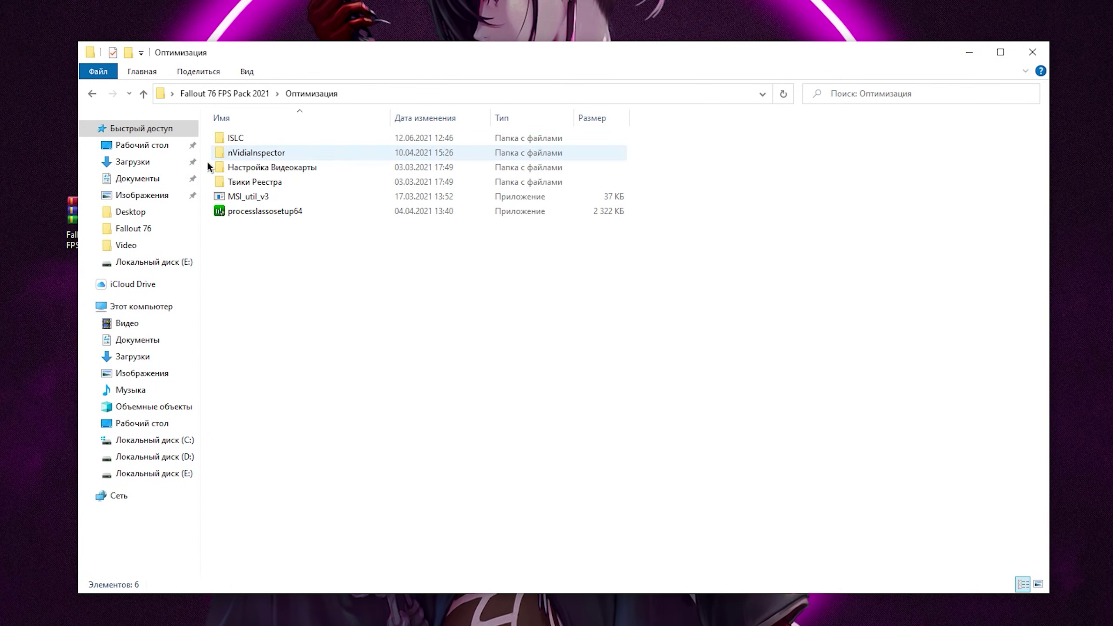
pyautogui.doubleClick(307, 140)
pyautogui.rightClick(292, 138)
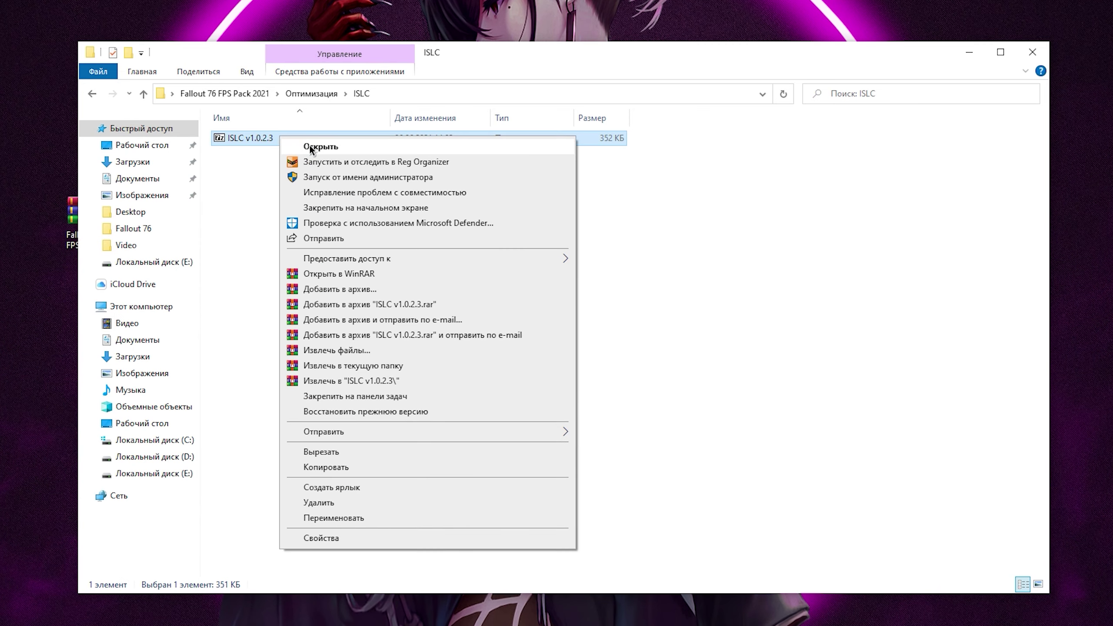
pyautogui.click(333, 149)
# Extract ISLC into a new folder named Новая папка on drive D:.
pyautogui.click(646, 262)
pyautogui.scroll(-4, 556, 373)
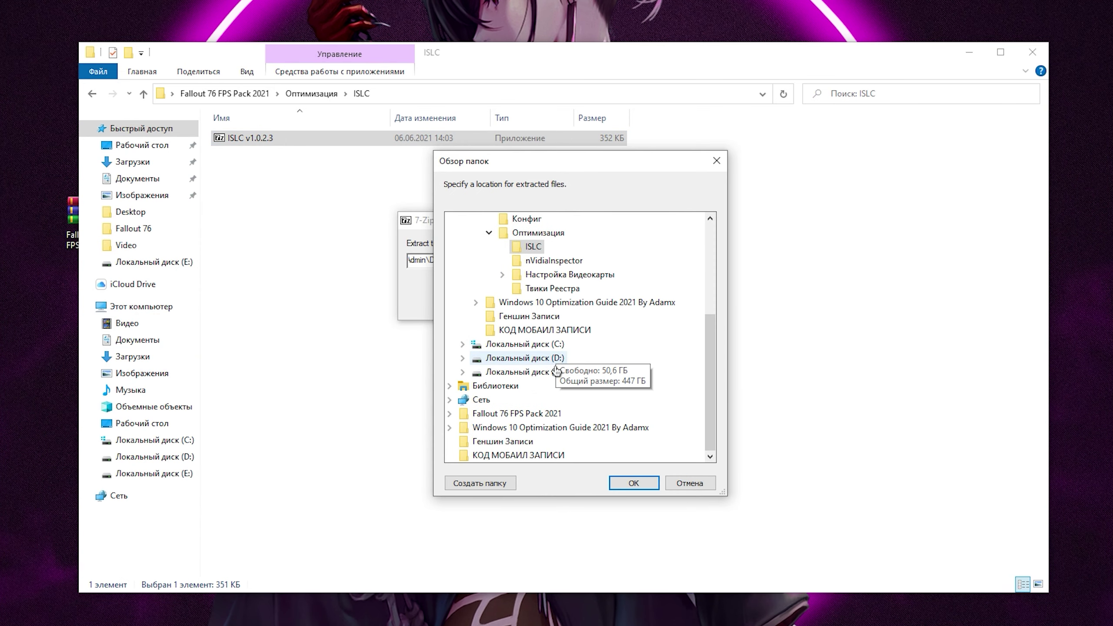
pyautogui.click(480, 483)
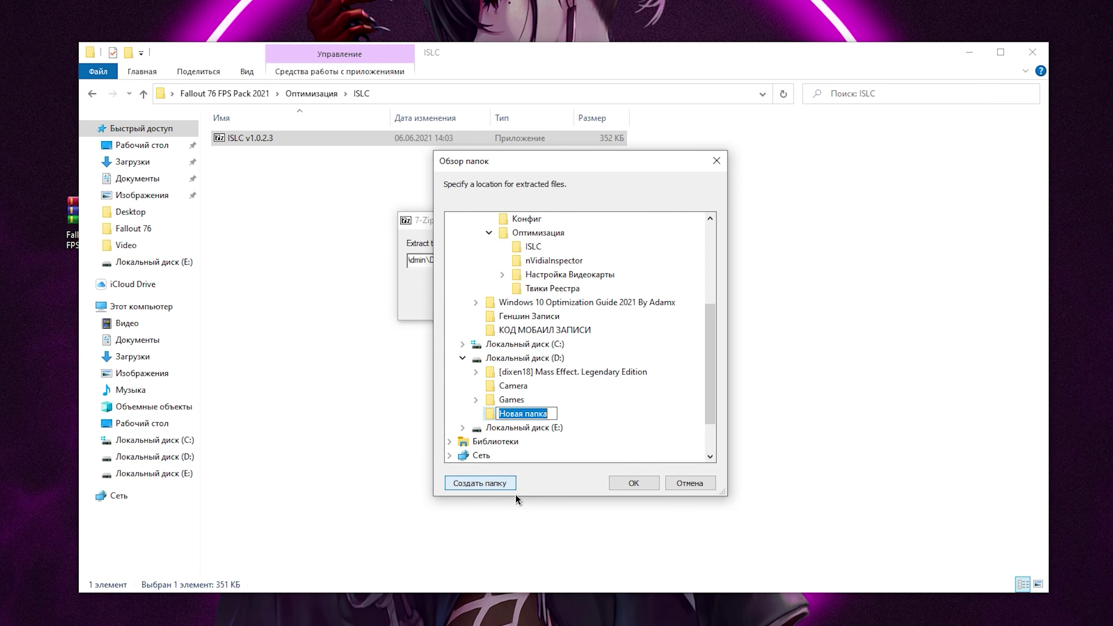
pyautogui.click(634, 483)
pyautogui.click(564, 308)
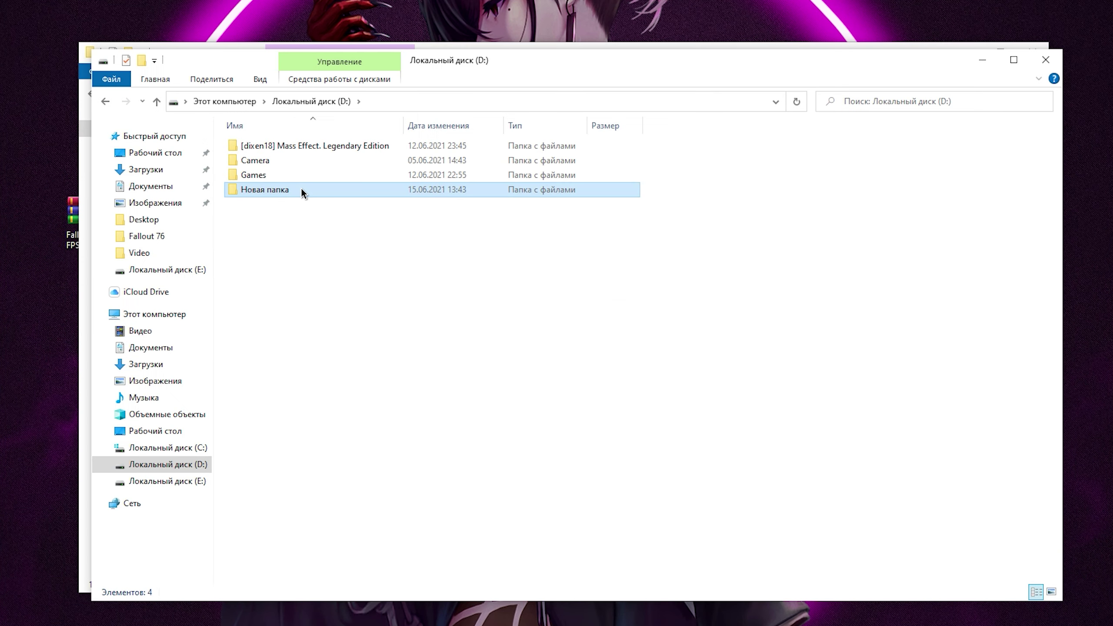
# Run Intelligent standby list cleaner from the extracted ISLC v1.0.2.3 folder in Новая папка on drive D:, allowing it to start.
pyautogui.doubleClick(301, 188)
pyautogui.doubleClick(298, 146)
pyautogui.rightClick(326, 148)
pyautogui.click(366, 158)
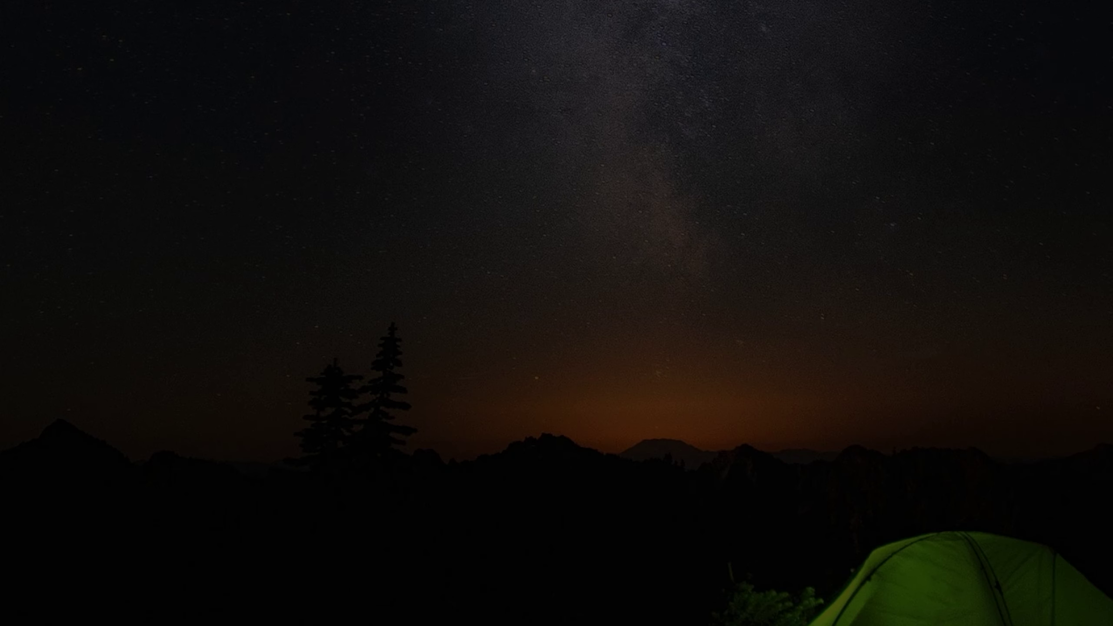
pyautogui.click(458, 368)
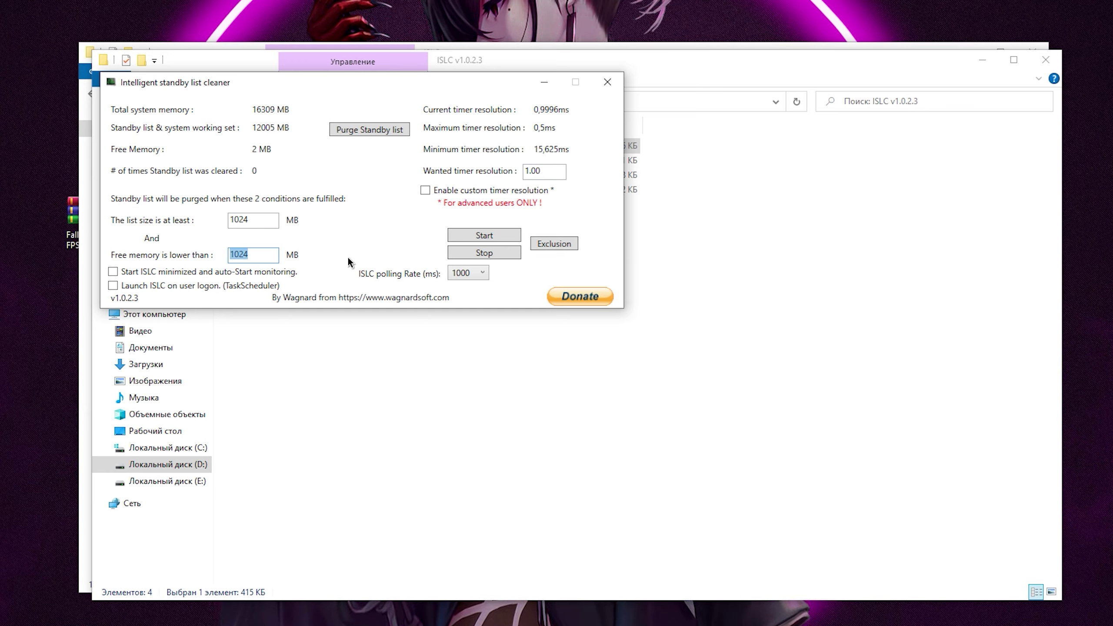
# Enter 4096 MB as the free-memory threshold for purging the standby list, and replace it with 8196 MB.
pyautogui.write('4096')
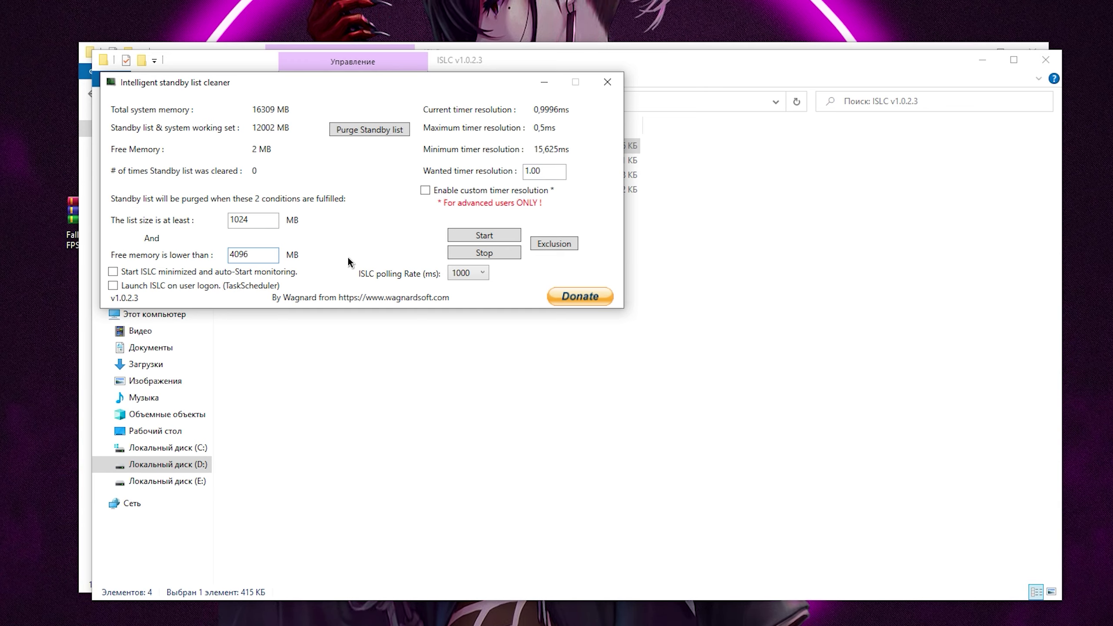
pyautogui.press('BackSpace')
pyautogui.press('BackSpace')
pyautogui.press('BackSpace')
pyautogui.press('BackSpace')
pyautogui.write('8')
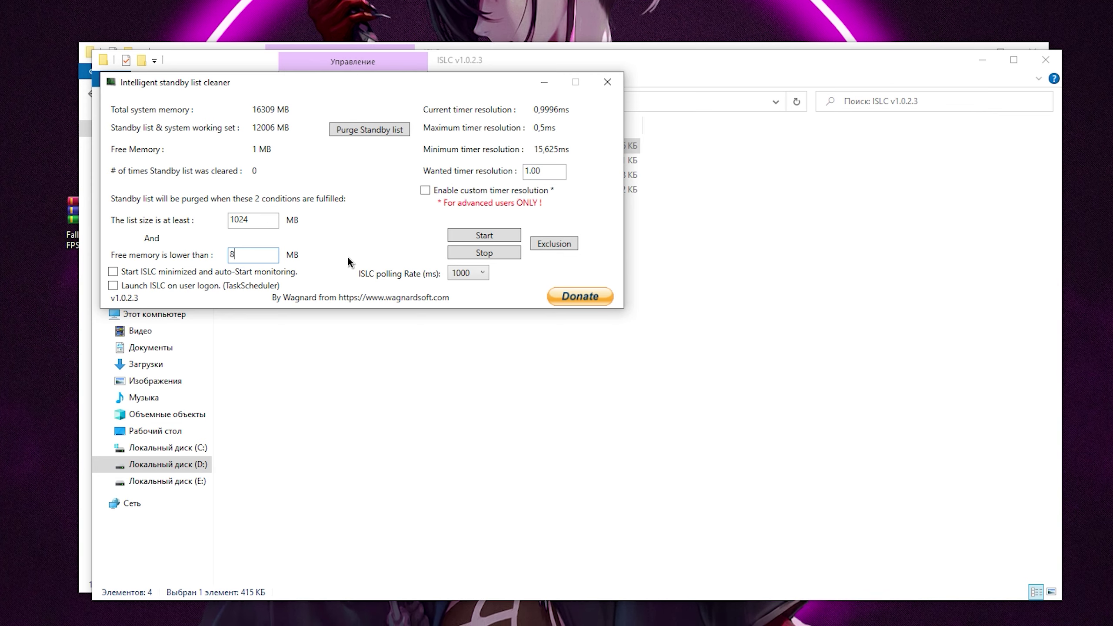
pyautogui.write('196')
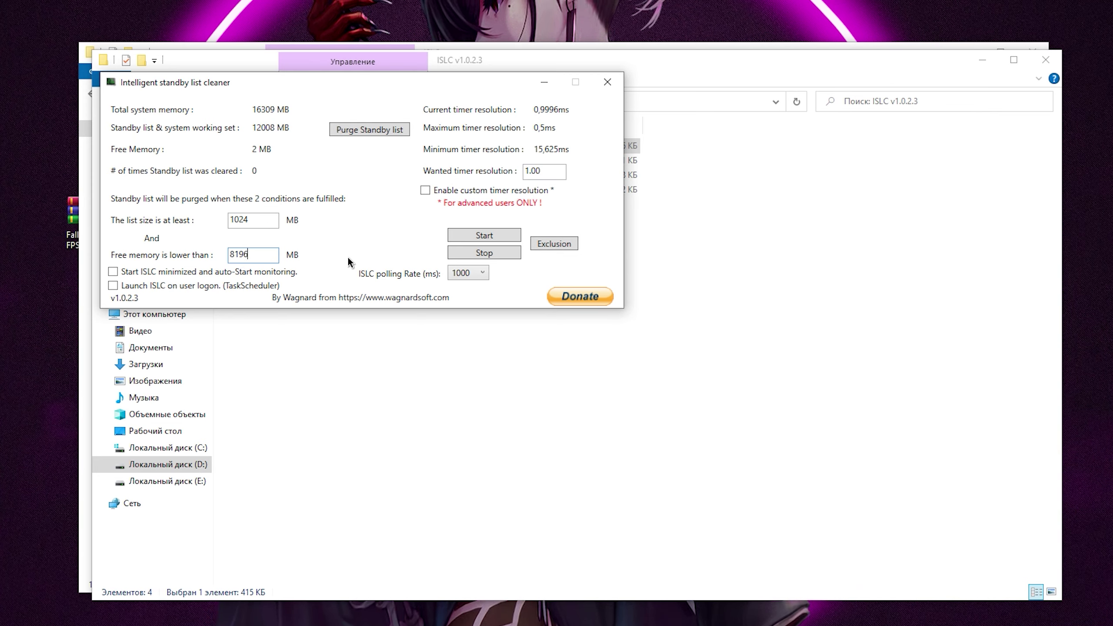
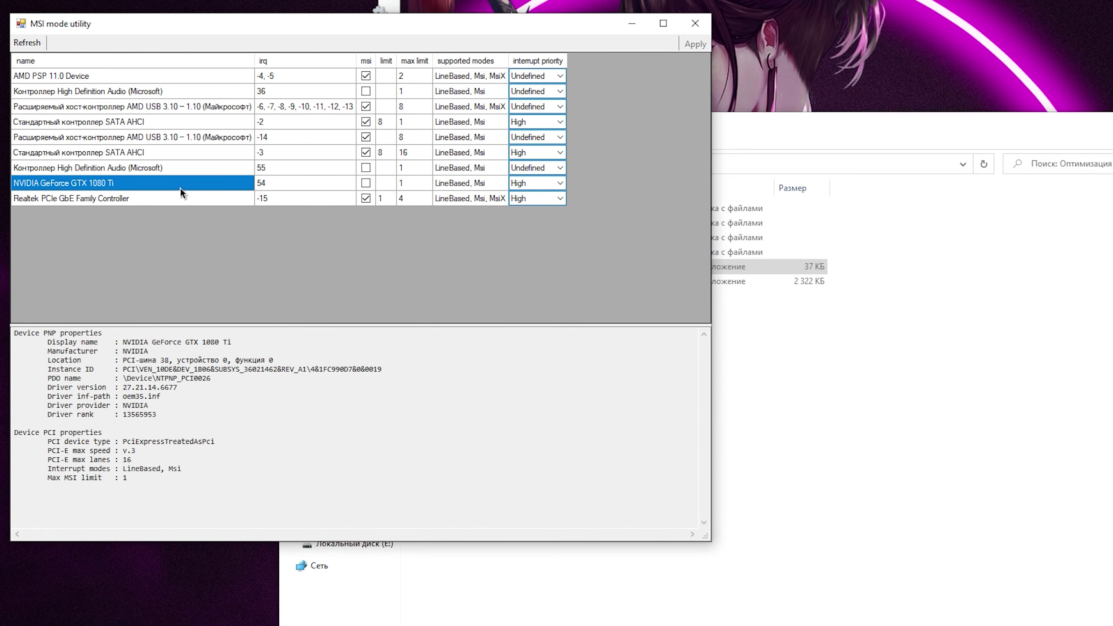
# Set the interrupt priority of the NVIDIA GeForce GTX 1080 Ti to High.
pyautogui.click(558, 183)
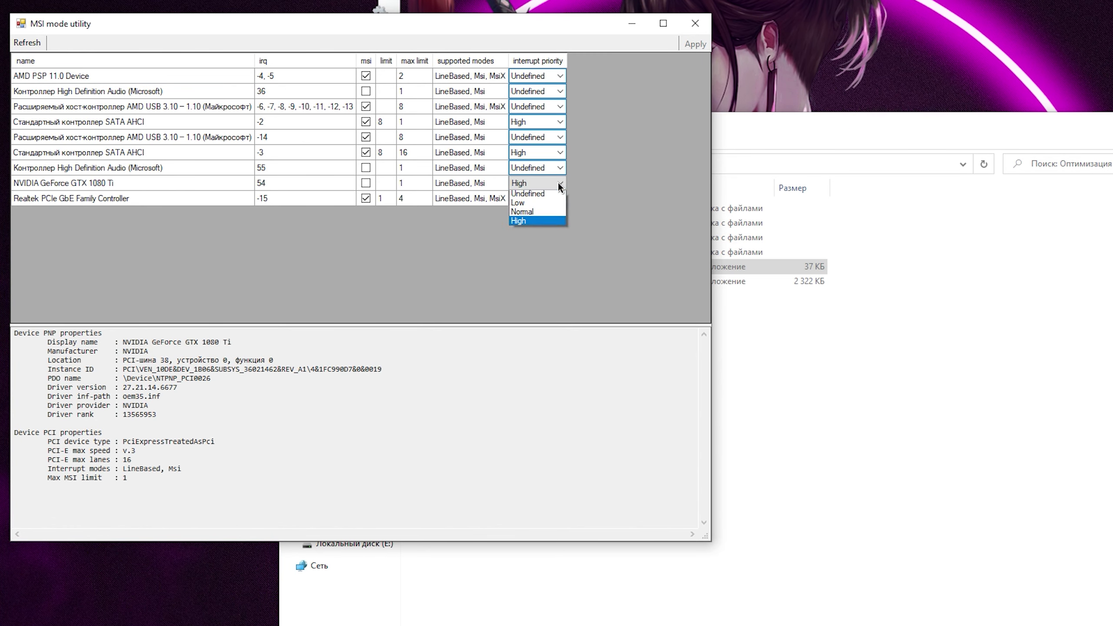
pyautogui.click(536, 227)
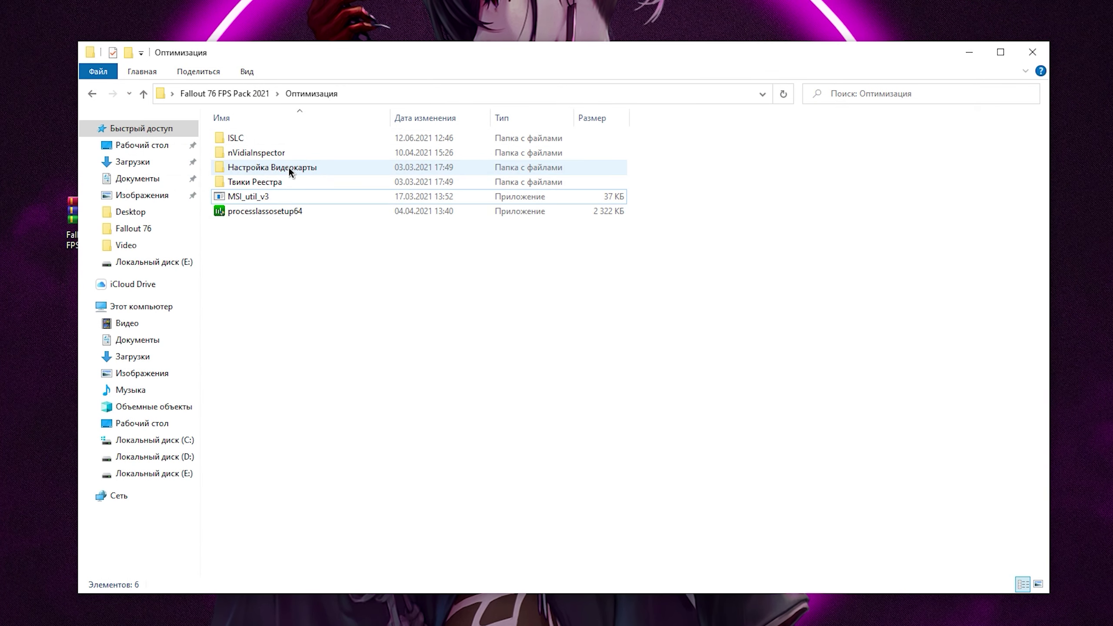
# Open the AMD Radeon folder inside Настройка Видеокарты and view the AMD graphics settings screenshots, including amd 1.png and amd 2.png.
pyautogui.click(289, 167)
pyautogui.doubleClick(288, 167)
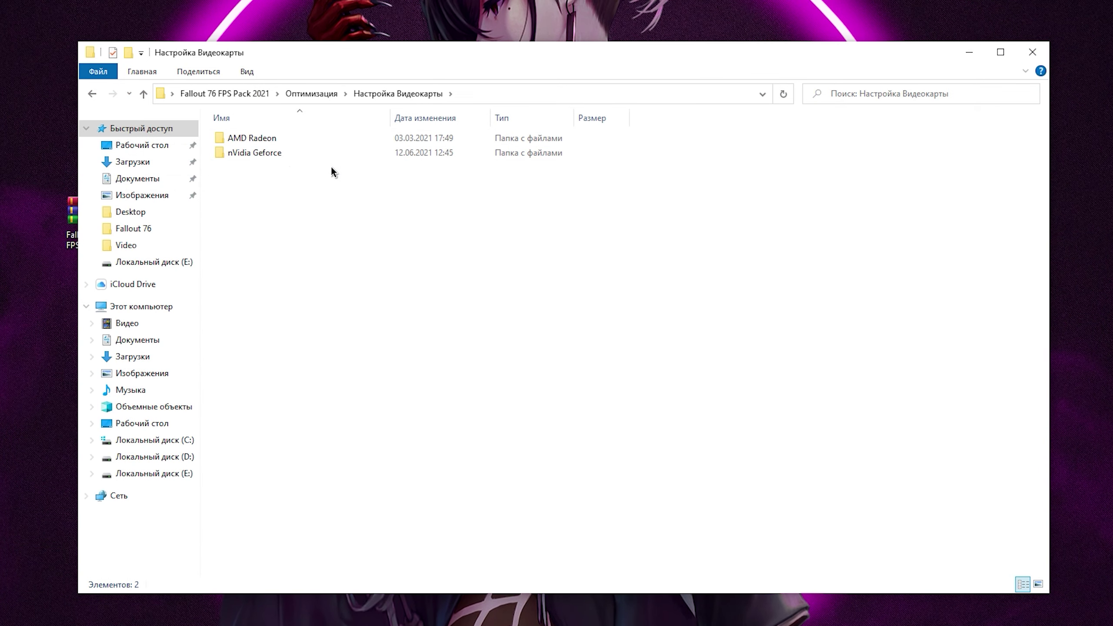
pyautogui.click(305, 134)
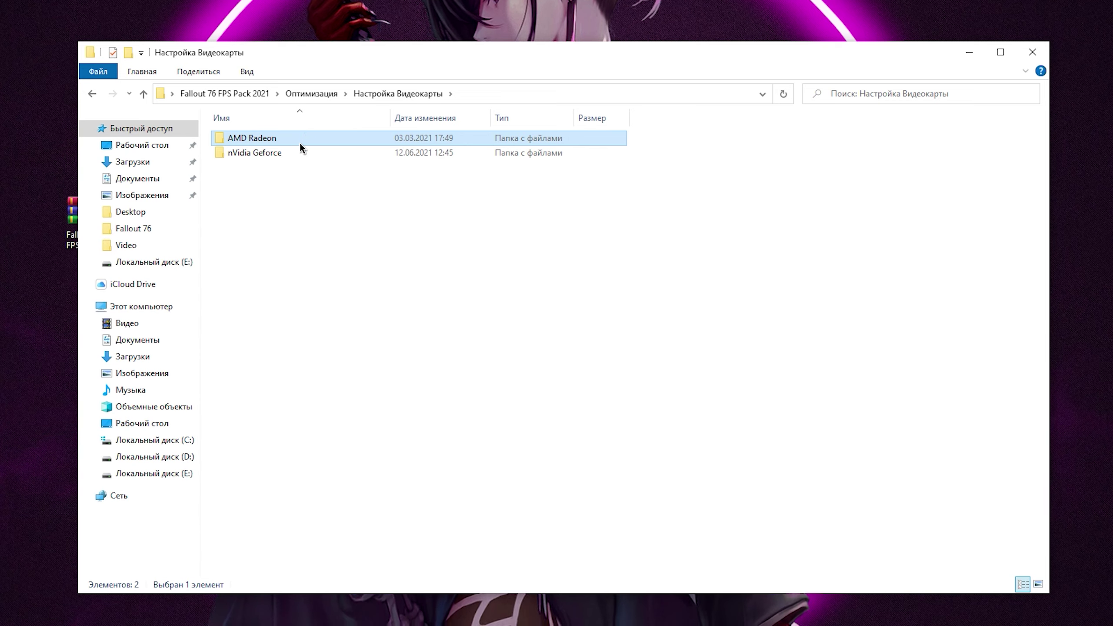
pyautogui.doubleClick(298, 138)
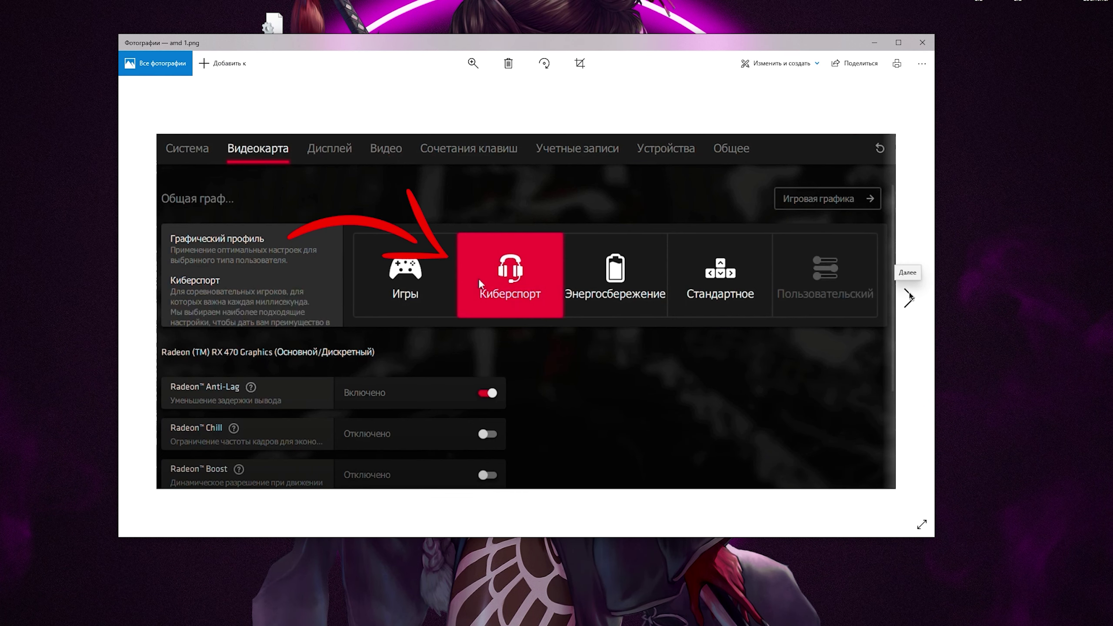
pyautogui.click(909, 297)
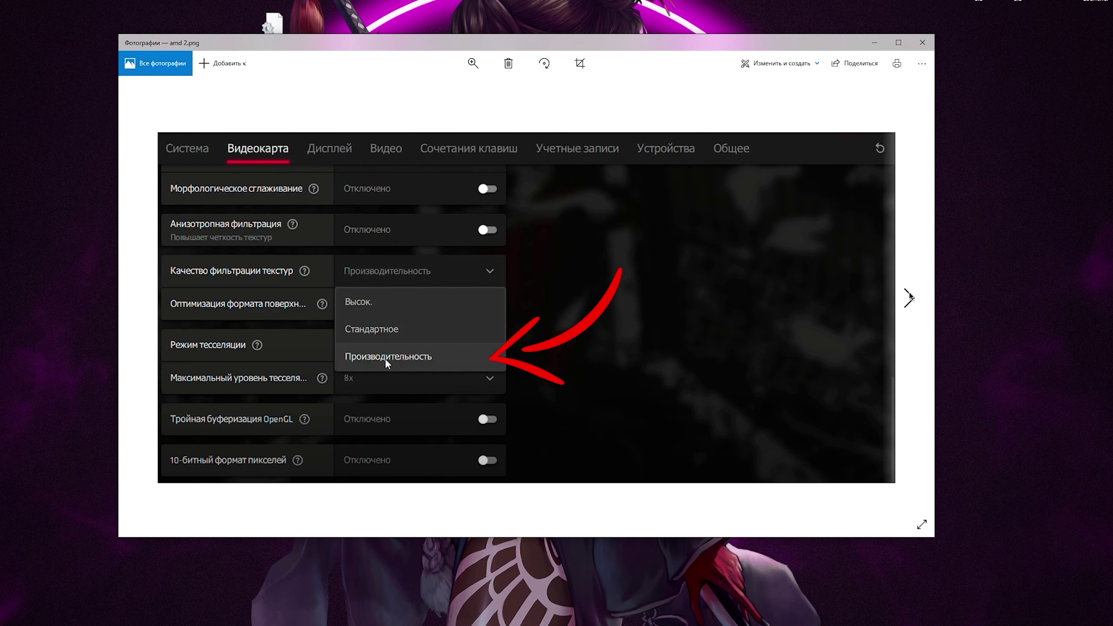
pyautogui.click(908, 296)
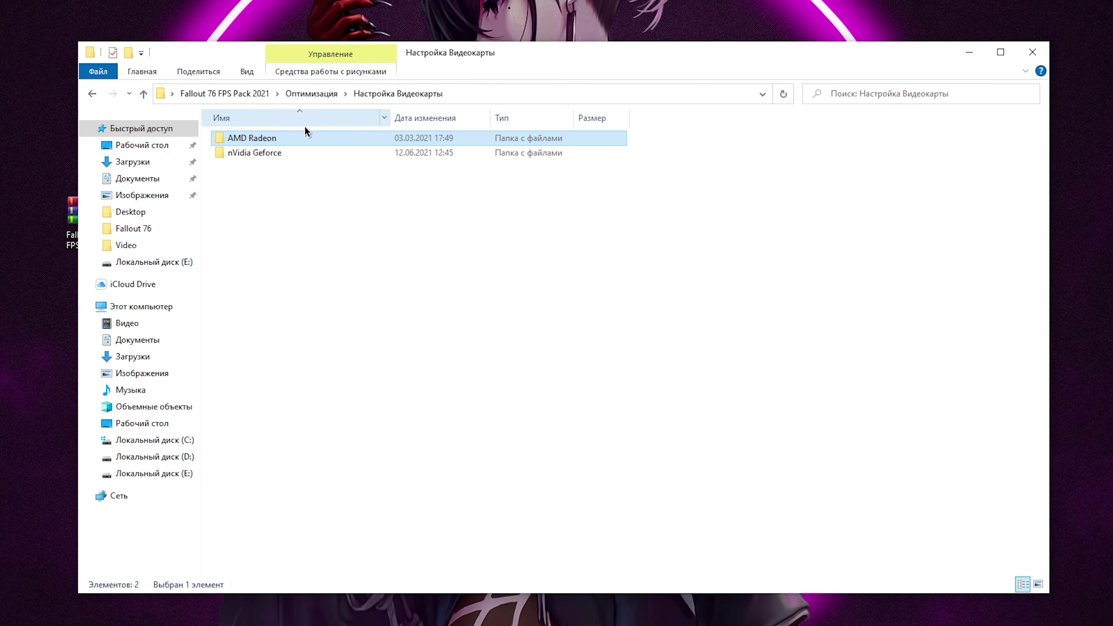
# Open the nVidia Geforce folder and go through the NVIDIA Control Panel settings screenshots, including nvidia 2.jpg and nvidia 3.png.
pyautogui.doubleClick(296, 154)
pyautogui.doubleClick(267, 160)
pyautogui.click(899, 275)
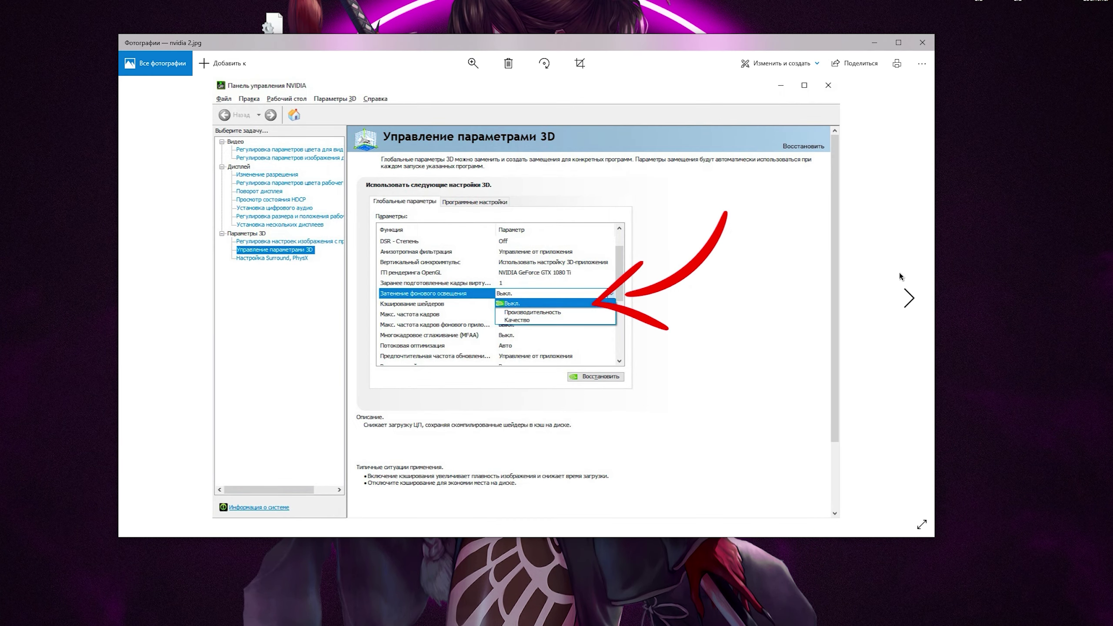
pyautogui.click(900, 273)
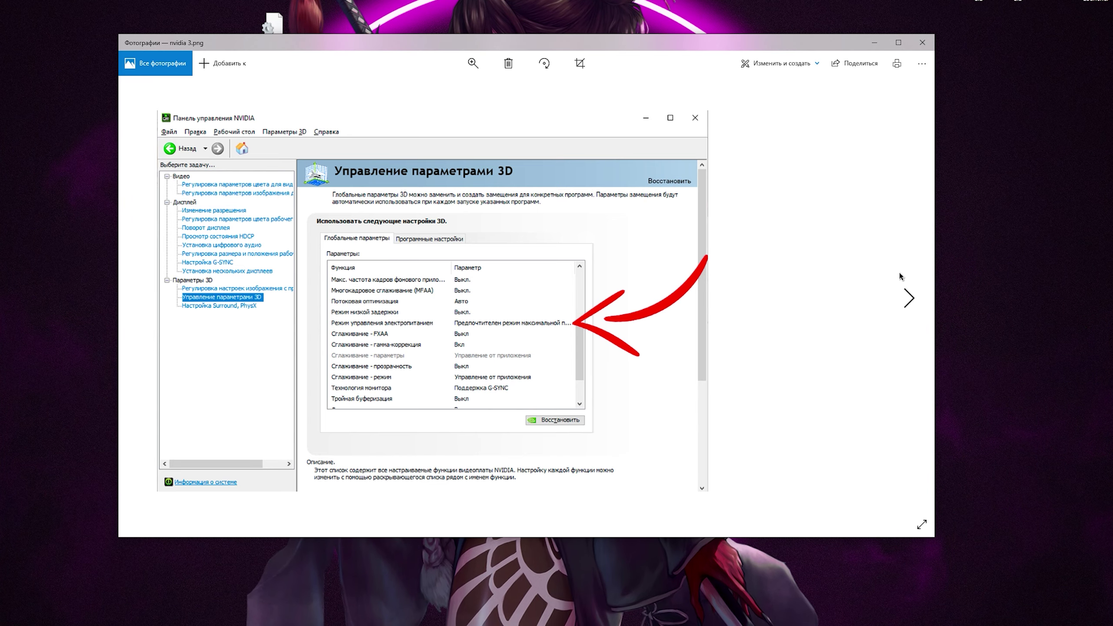
pyautogui.click(899, 273)
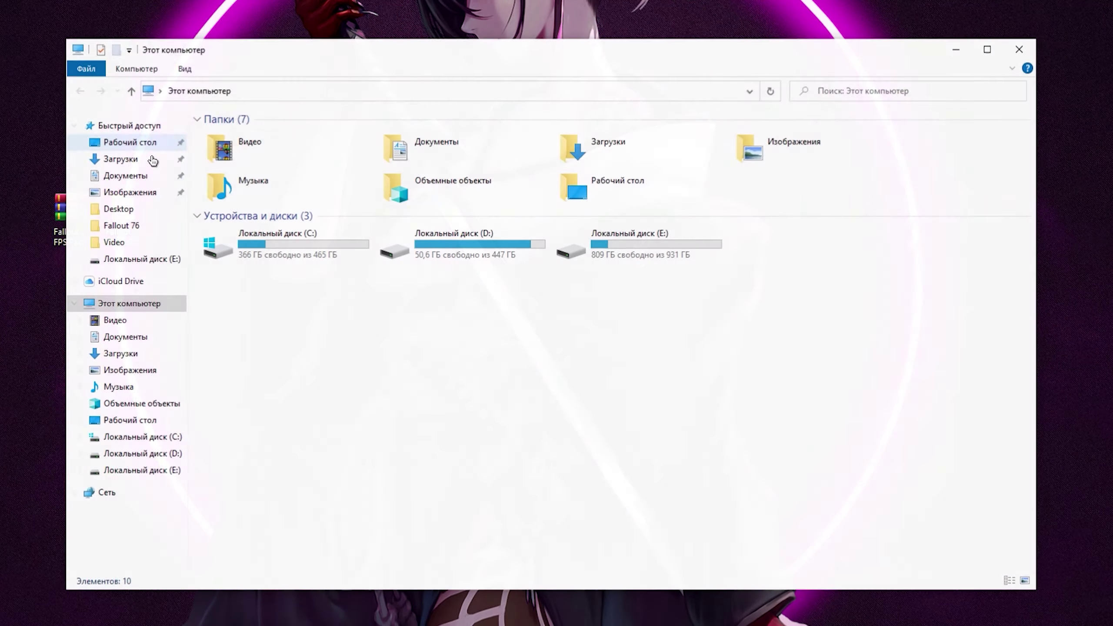
# Open the Windows performance options from the advanced system settings and enable the effect Сглаживание неровностей экранных шрифтов.
pyautogui.click(131, 69)
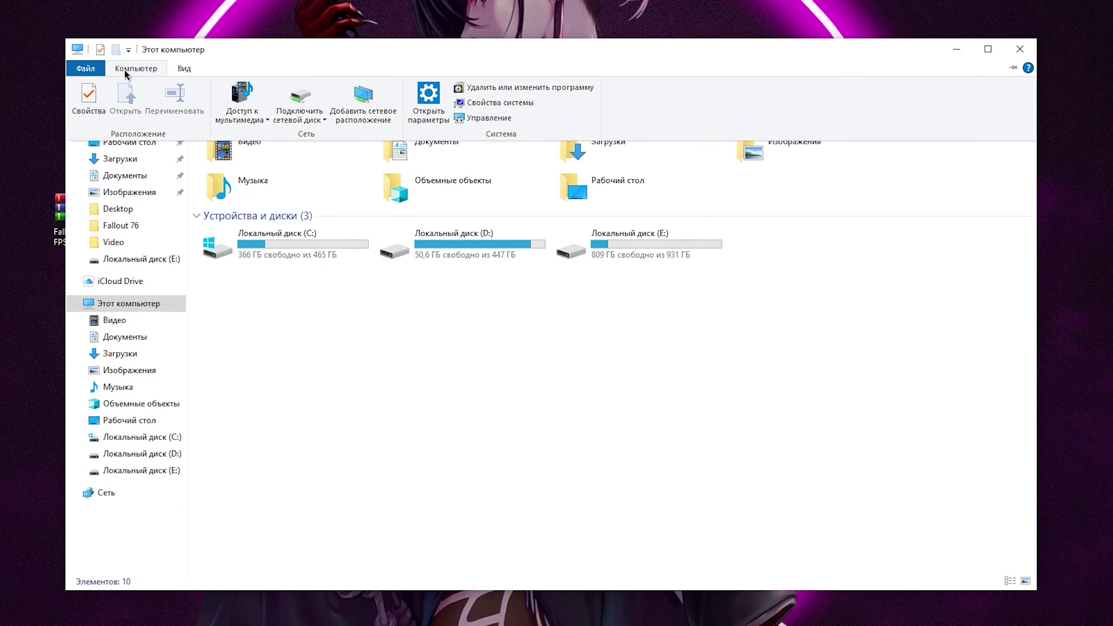
pyautogui.click(510, 103)
pyautogui.click(837, 189)
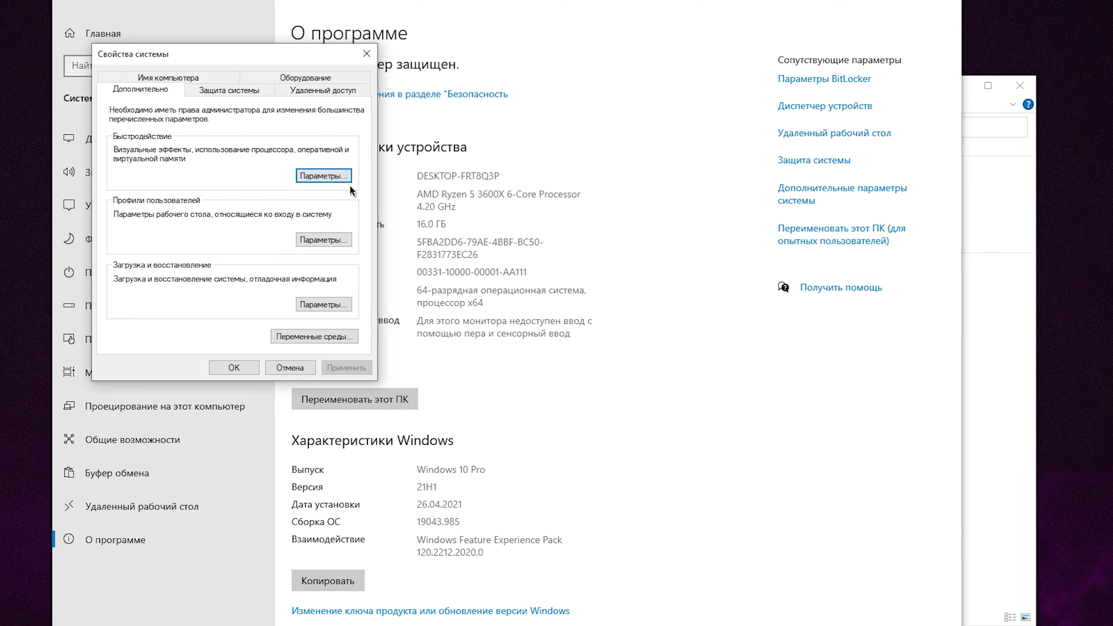
pyautogui.click(344, 177)
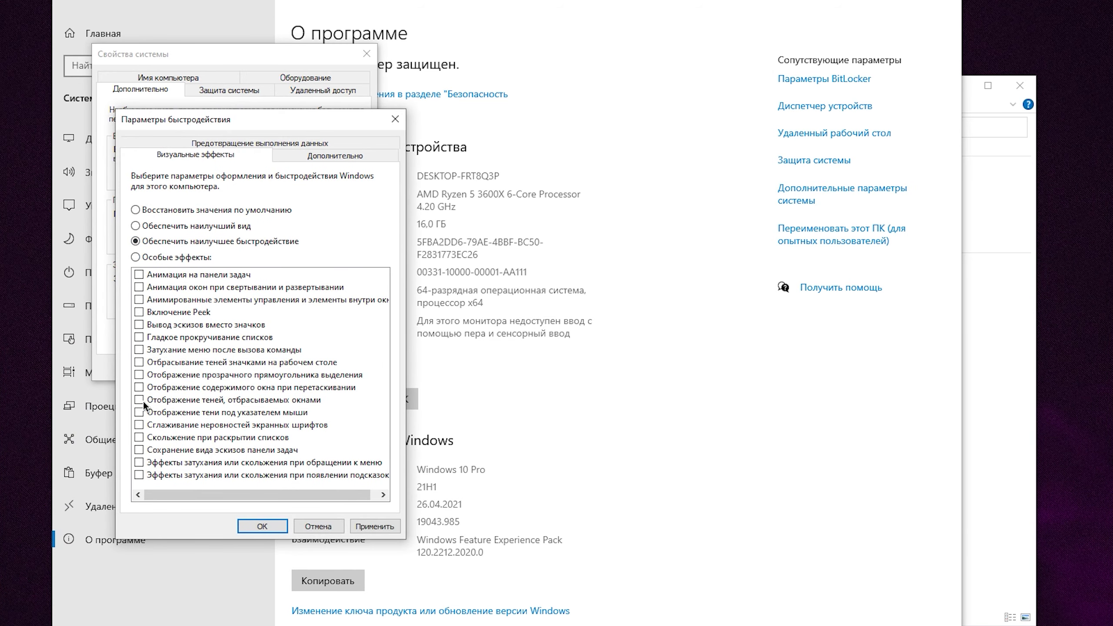
pyautogui.click(139, 424)
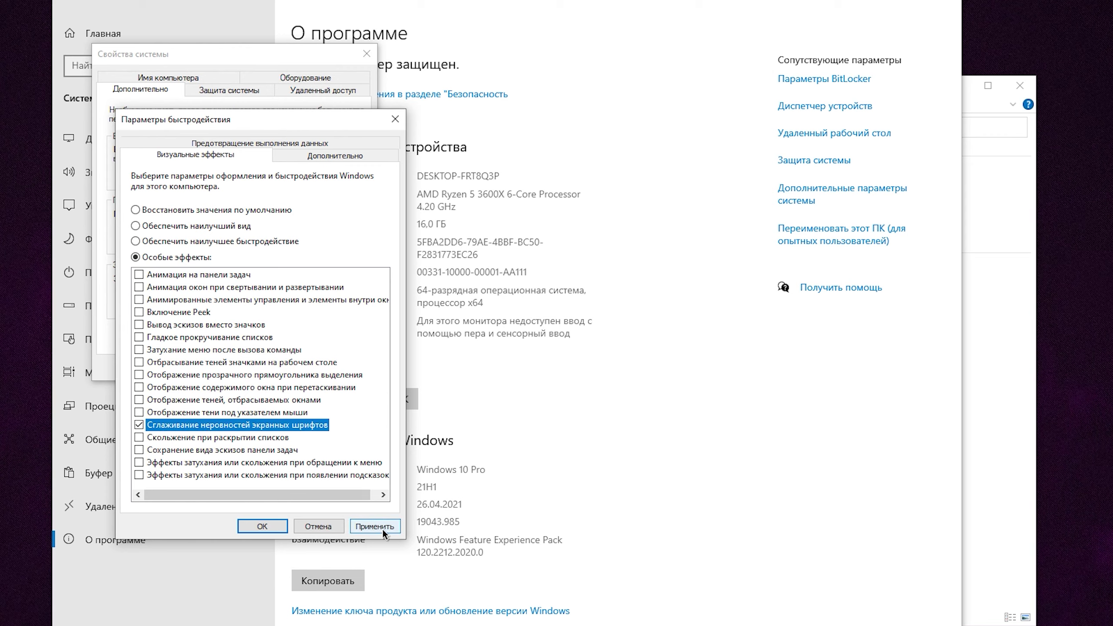
# Open the virtual memory settings and turn on automatic selection of the paging file size.
pyautogui.click(315, 158)
pyautogui.click(379, 344)
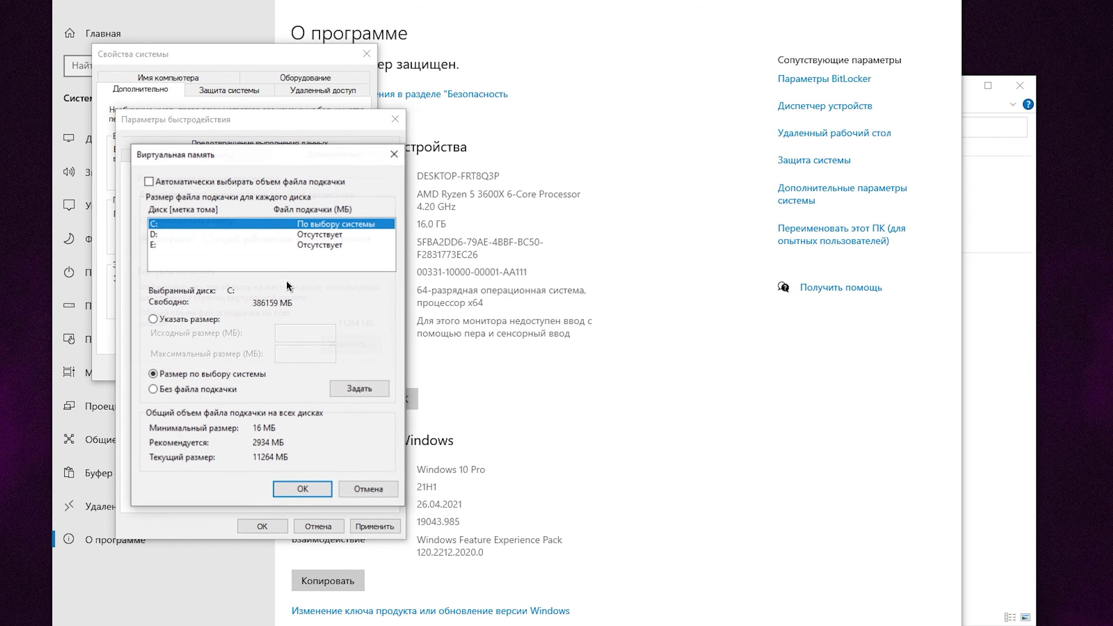
pyautogui.click(149, 182)
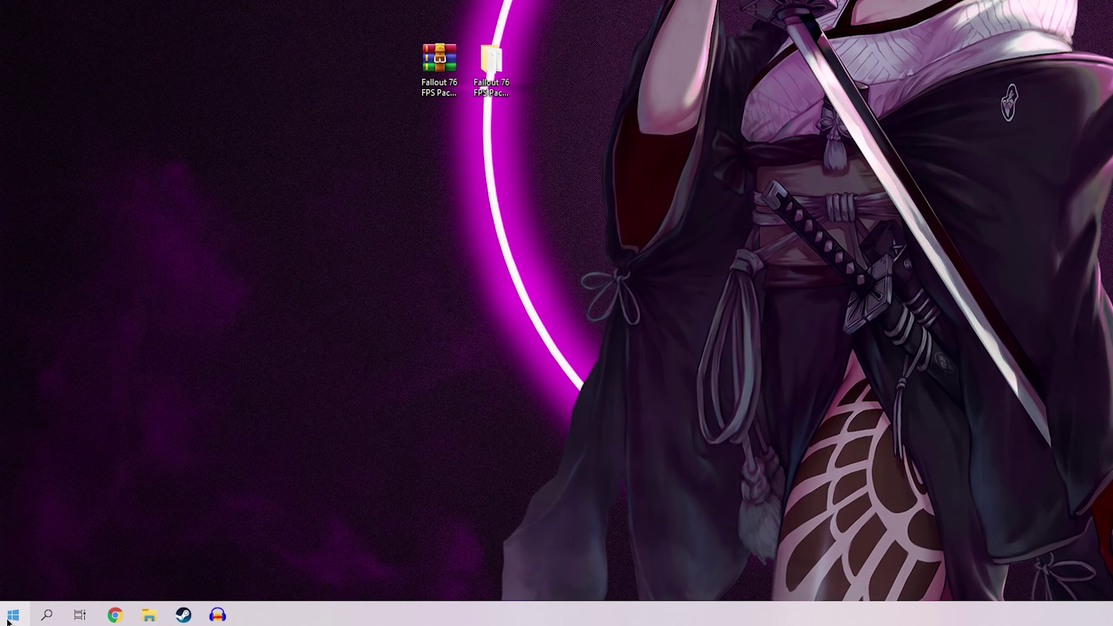
# Open the Windows privacy settings and examine the app access permissions for Камера and Микрофон.
pyautogui.rightClick(9, 614)
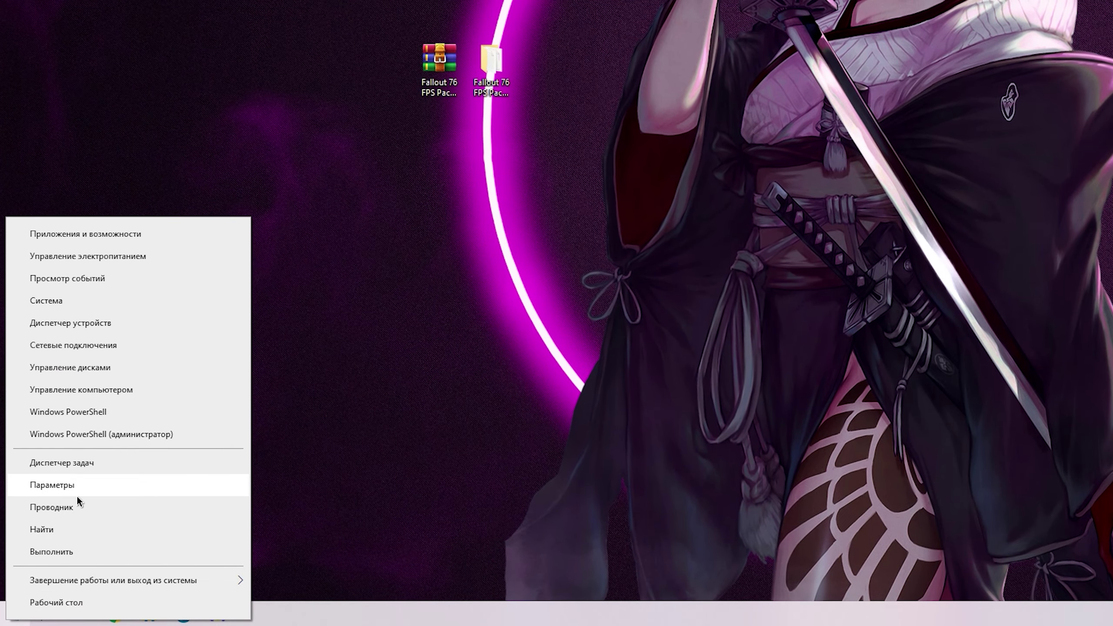
pyautogui.click(78, 499)
pyautogui.click(835, 329)
pyautogui.click(139, 427)
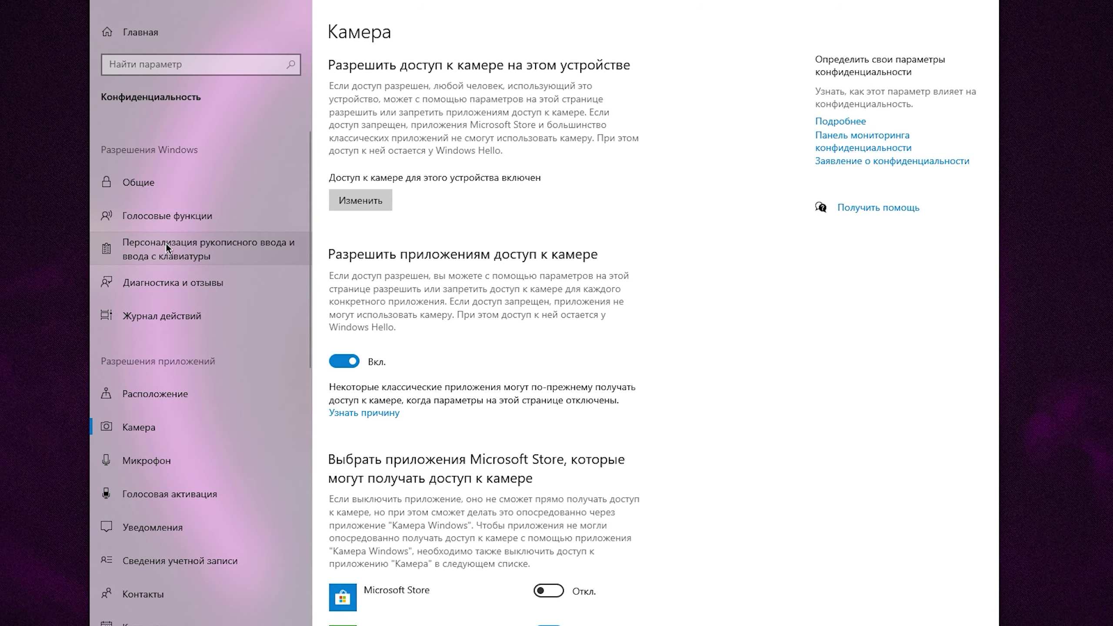
pyautogui.scroll(-4, 166, 244)
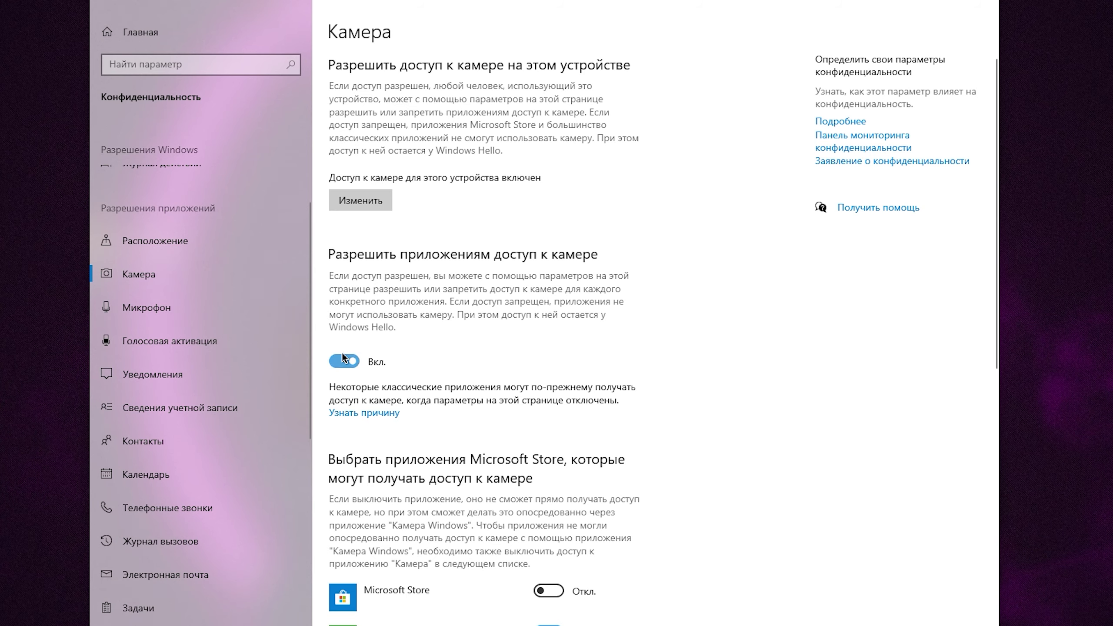
pyautogui.scroll(-2, 169, 303)
pyautogui.click(173, 232)
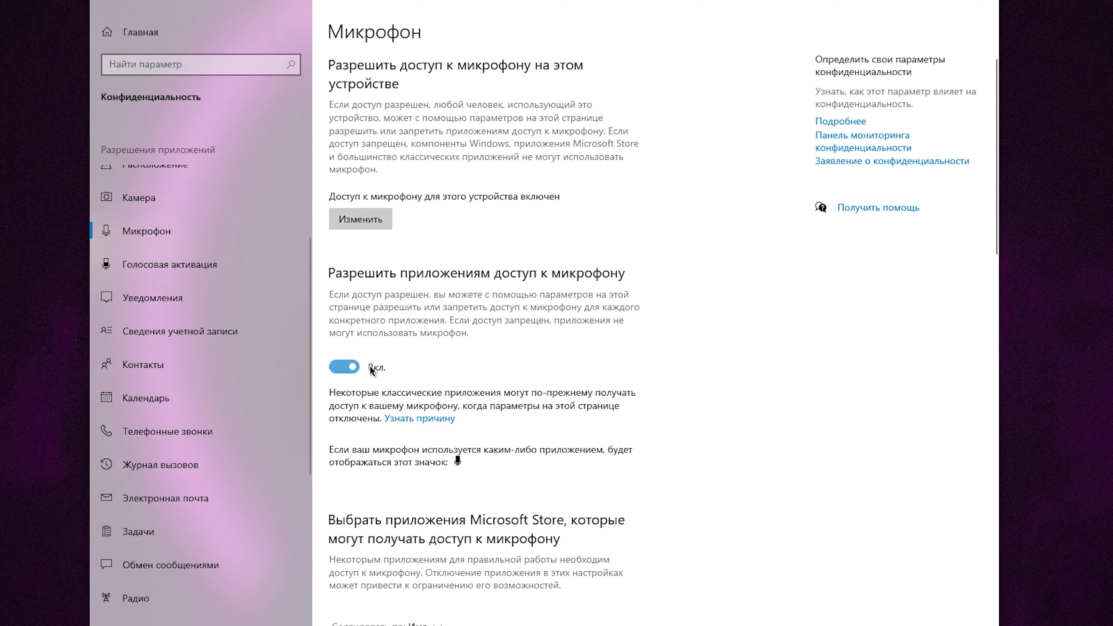
pyautogui.scroll(-2, 167, 268)
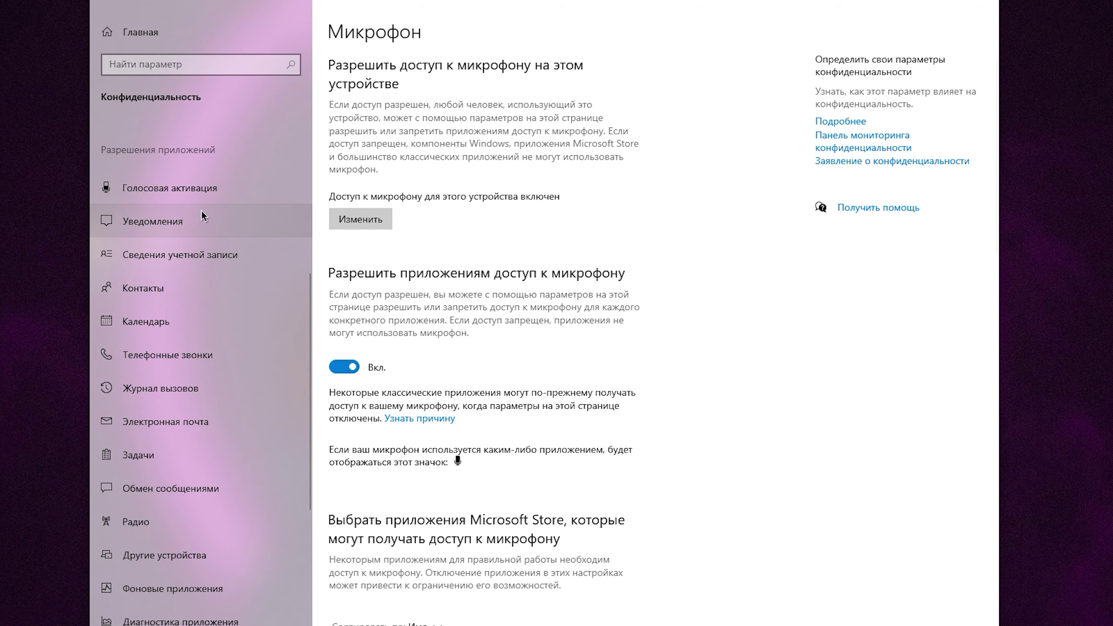
# Review the privacy permissions for Уведомления, Контакты, Календарь, Телефонные звонки and Радио.
pyautogui.click(202, 214)
pyautogui.scroll(-2, 203, 218)
pyautogui.click(171, 219)
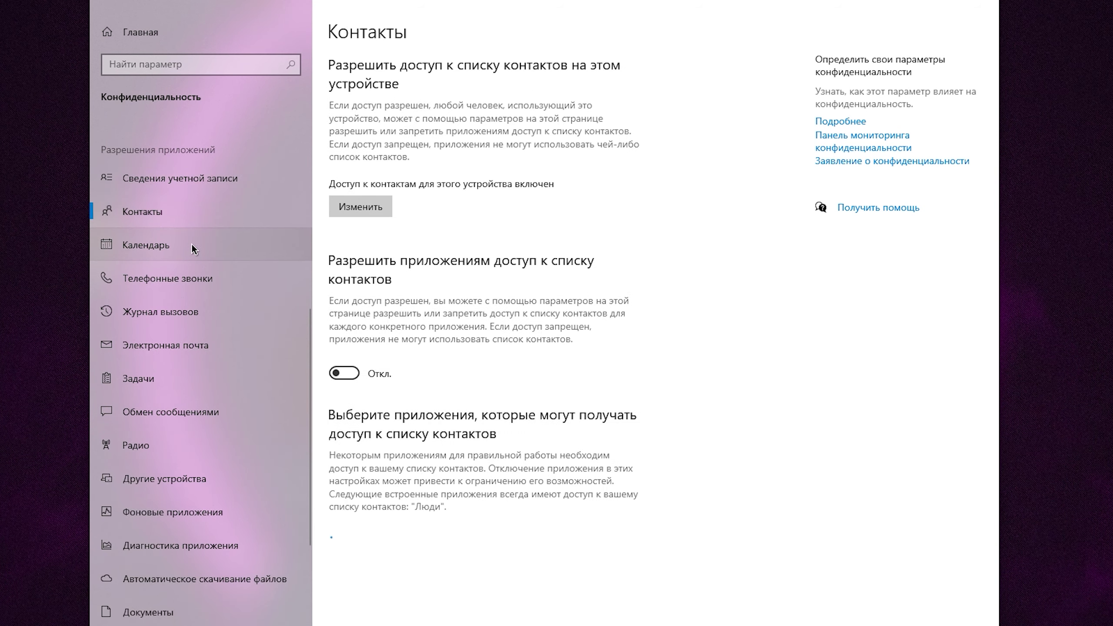
pyautogui.click(192, 245)
pyautogui.click(202, 291)
pyautogui.scroll(-2, 199, 289)
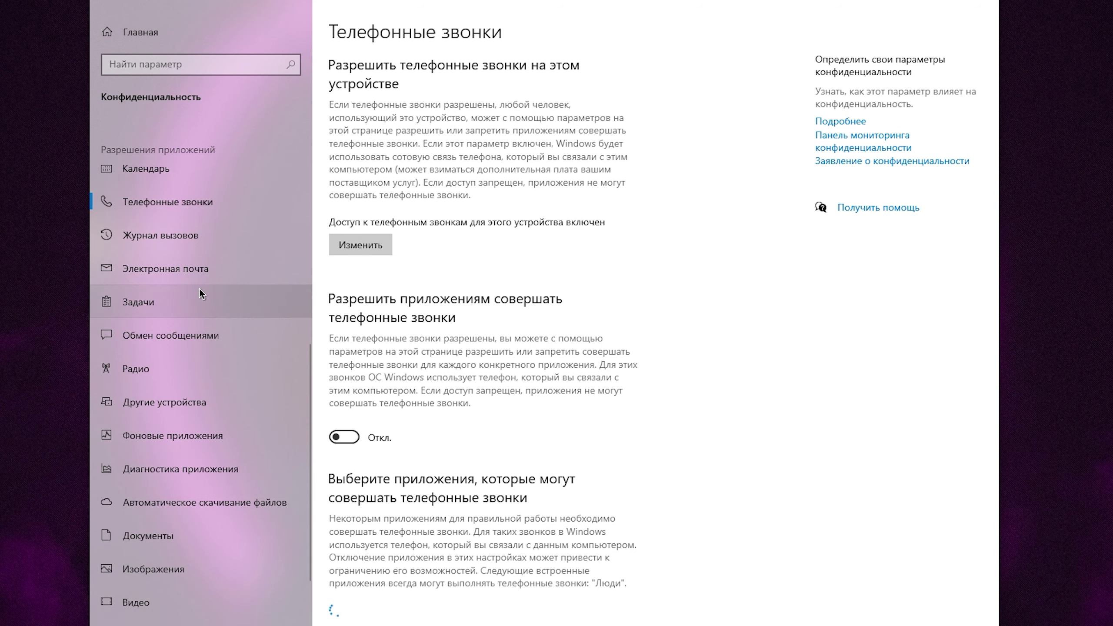
pyautogui.scroll(-2, 199, 293)
pyautogui.click(199, 292)
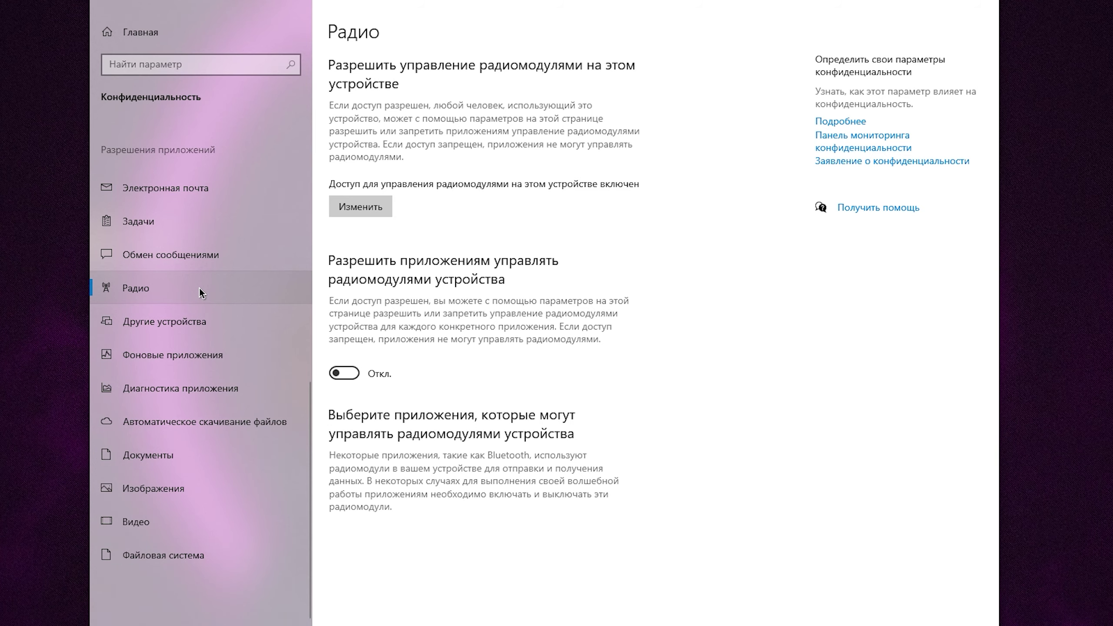
# Open the Фоновые приложения privacy settings and review which apps are allowed to run in the background.
pyautogui.click(180, 355)
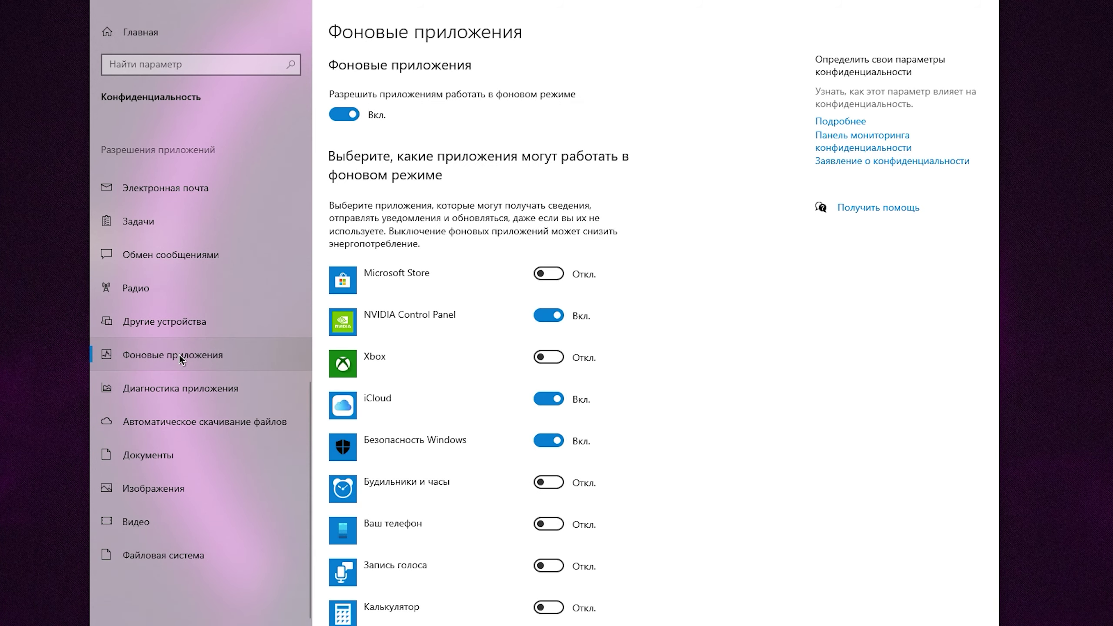
pyautogui.scroll(-6, 688, 384)
pyautogui.scroll(6, 706, 417)
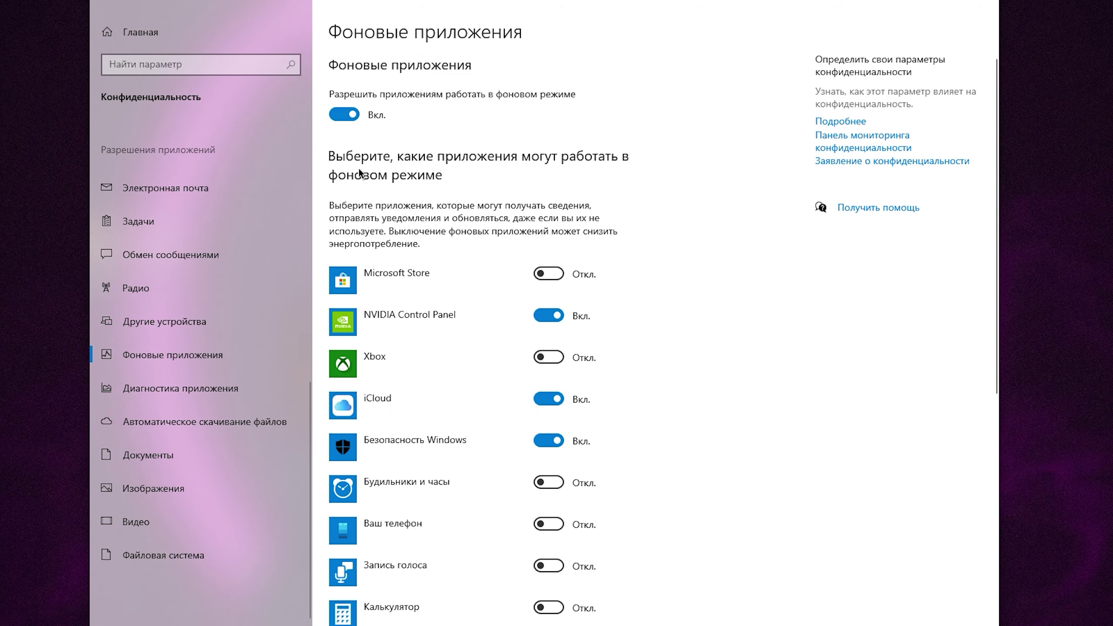
pyautogui.click(353, 116)
pyautogui.click(353, 117)
pyautogui.scroll(-2, 676, 308)
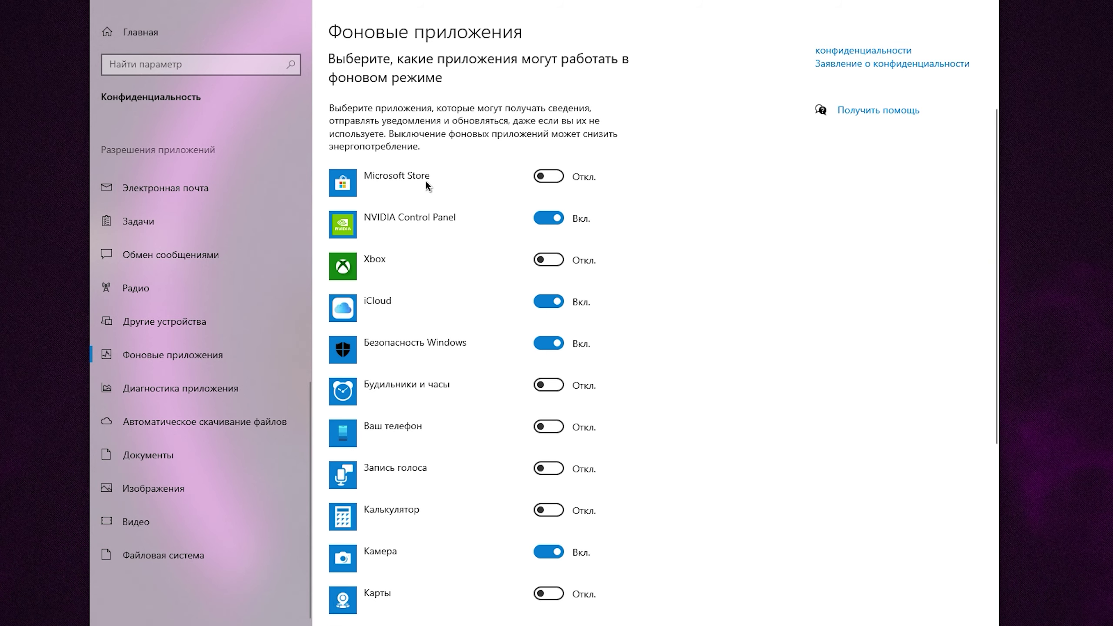
pyautogui.scroll(-2, 504, 276)
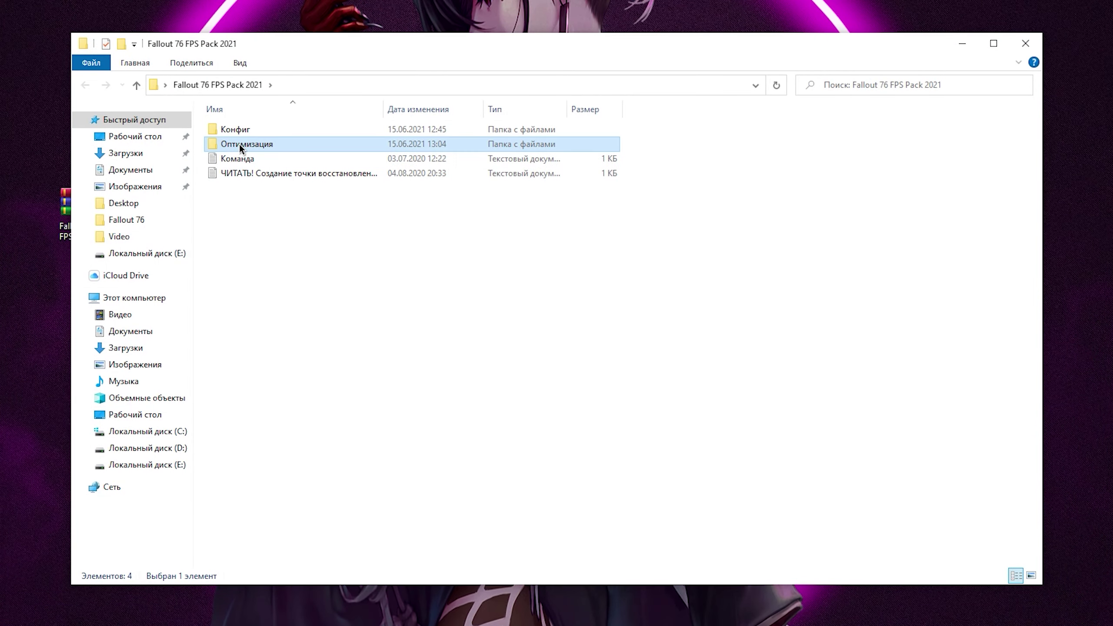
# Open the Твики Реестра folder inside Оптимизация, select its five registry files, and select the note ЧИТАТЬ! Бэкап файлов реестра instead.
pyautogui.doubleClick(239, 148)
pyautogui.click(286, 177)
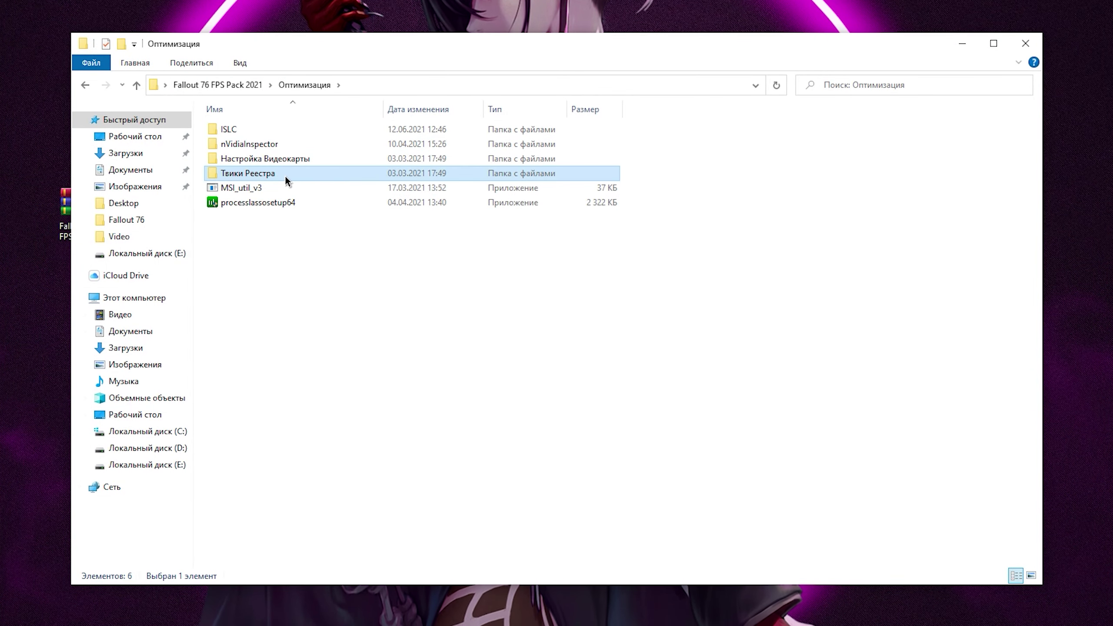
pyautogui.doubleClick(285, 180)
pyautogui.moveTo(649, 127); pyautogui.dragTo(532, 192)
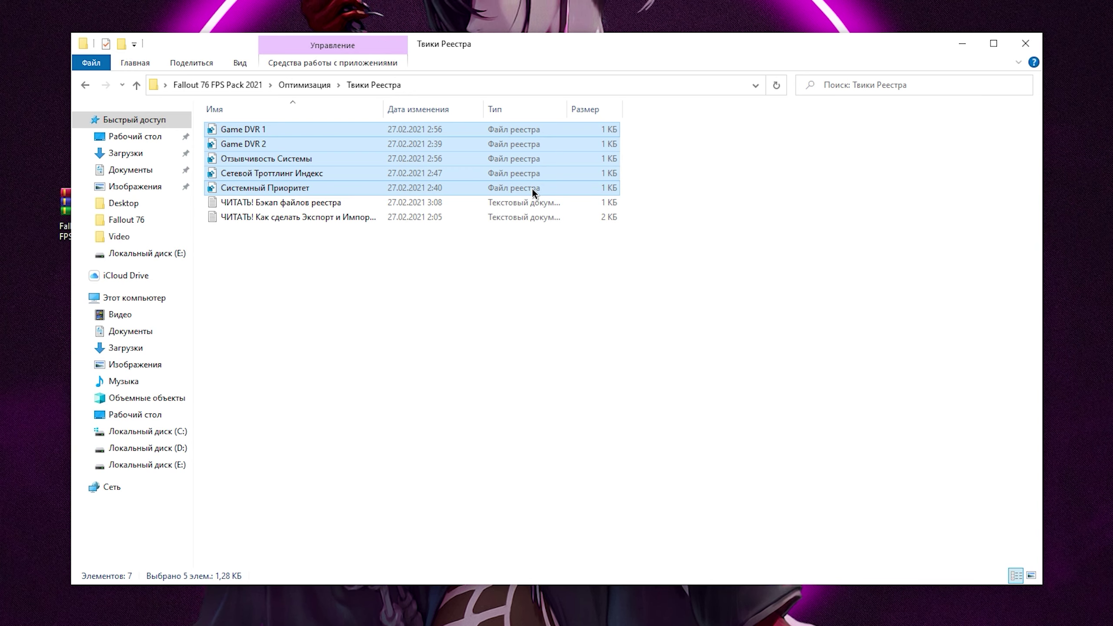
pyautogui.click(523, 206)
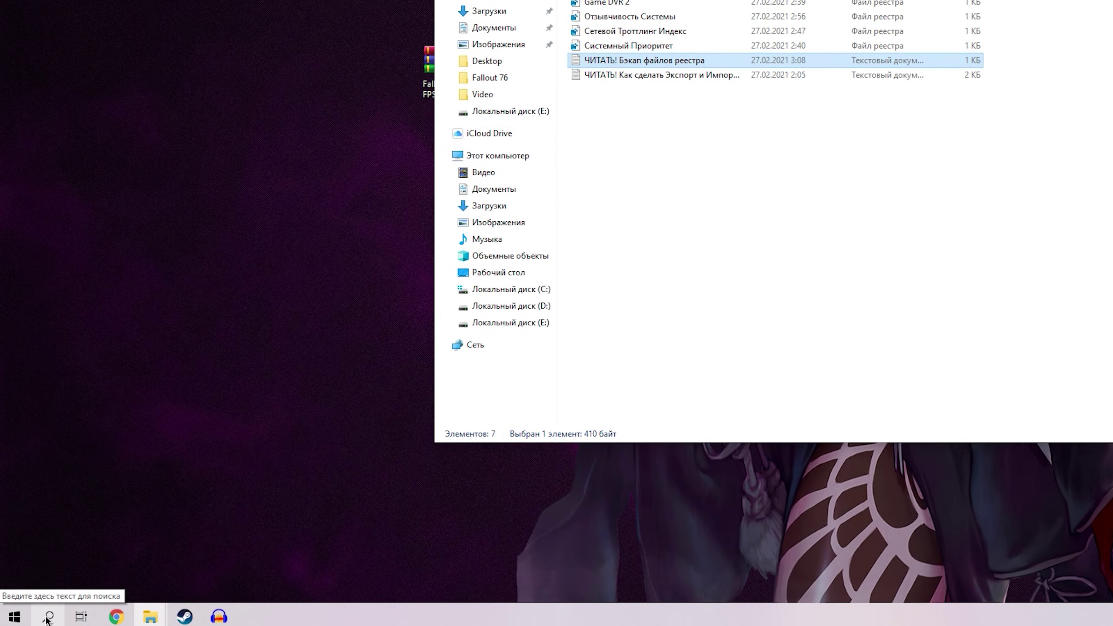
# Open Редактор реестра and export the entire registry to a backup file named 123.
pyautogui.click(49, 617)
pyautogui.write('rege')
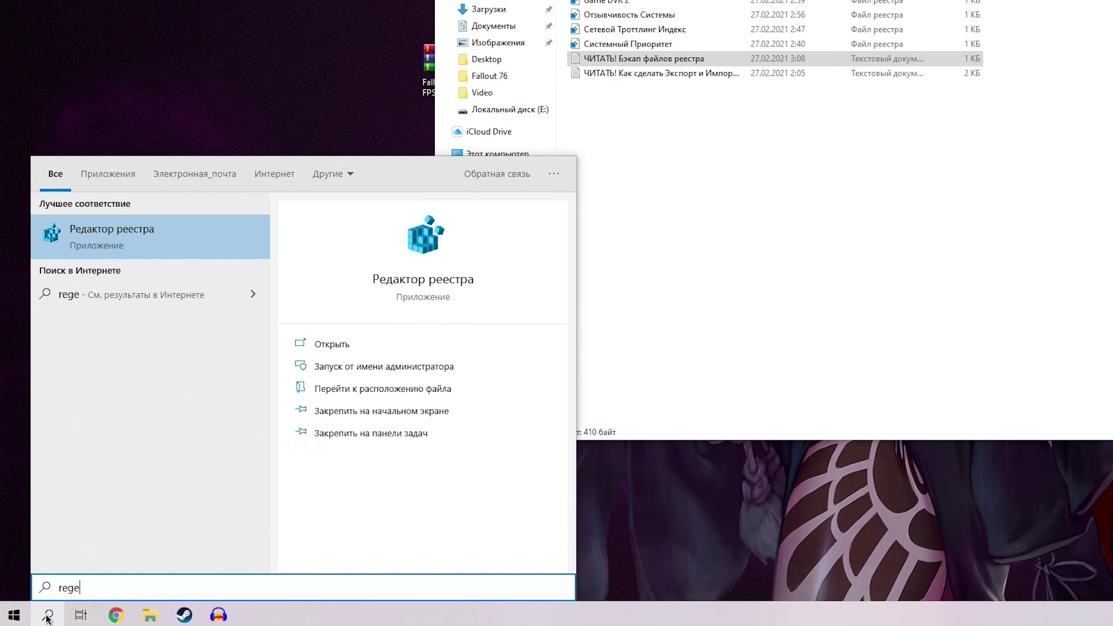
pyautogui.press('Return')
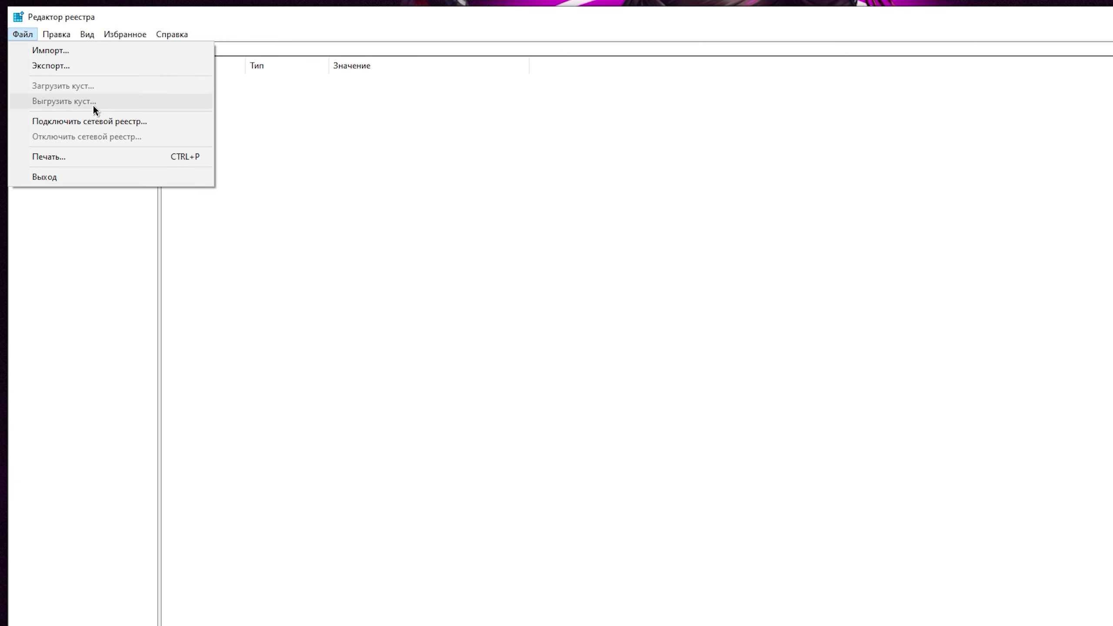
pyautogui.click(99, 70)
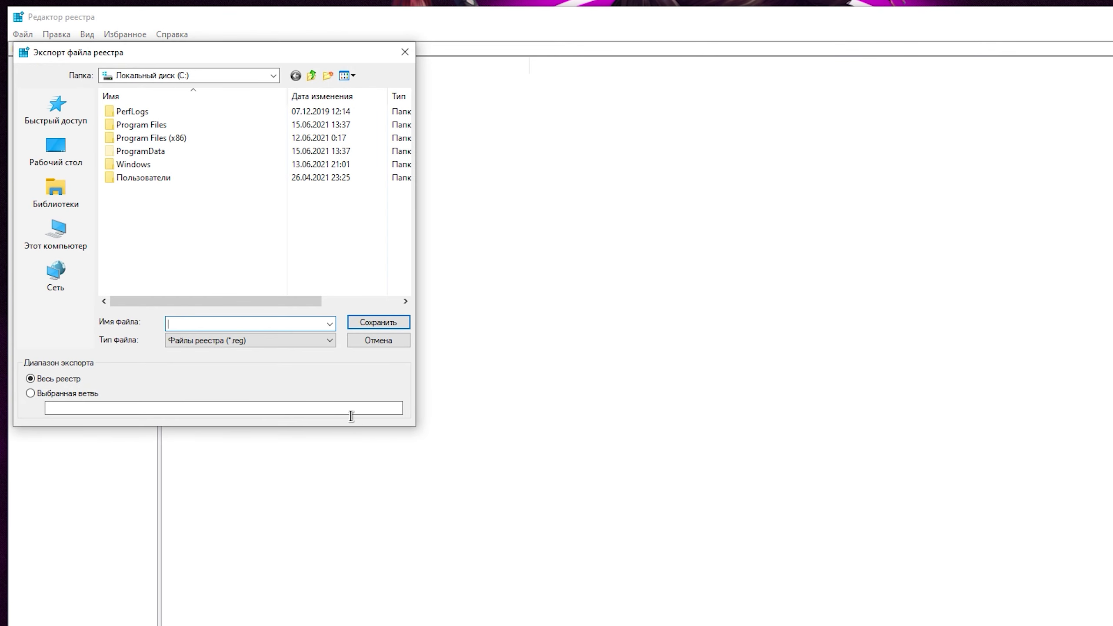
pyautogui.write('123')
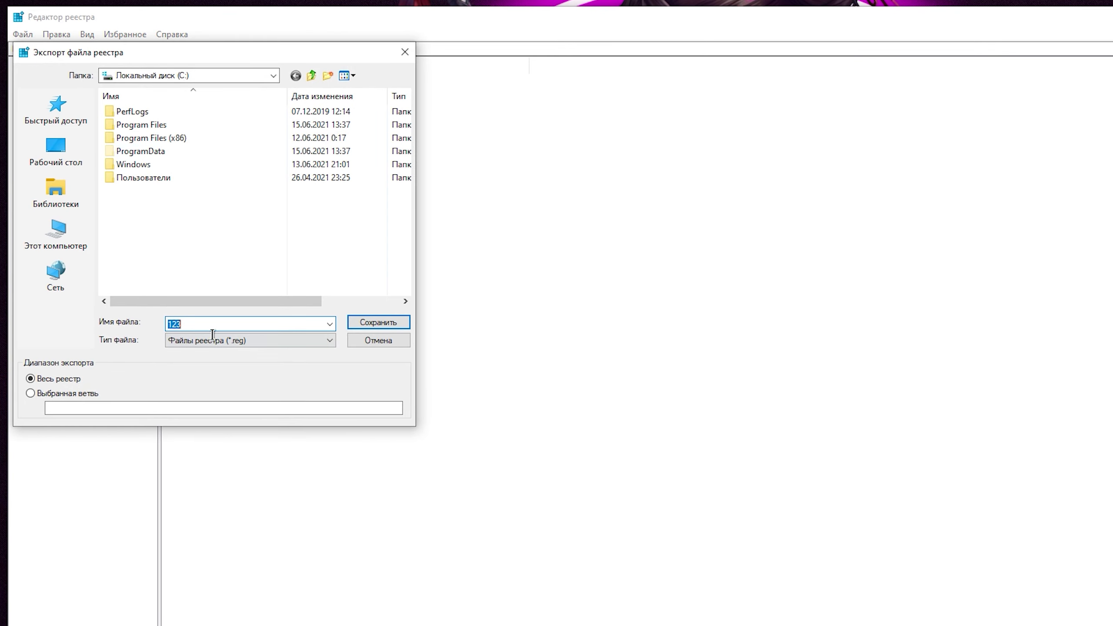
pyautogui.click(393, 325)
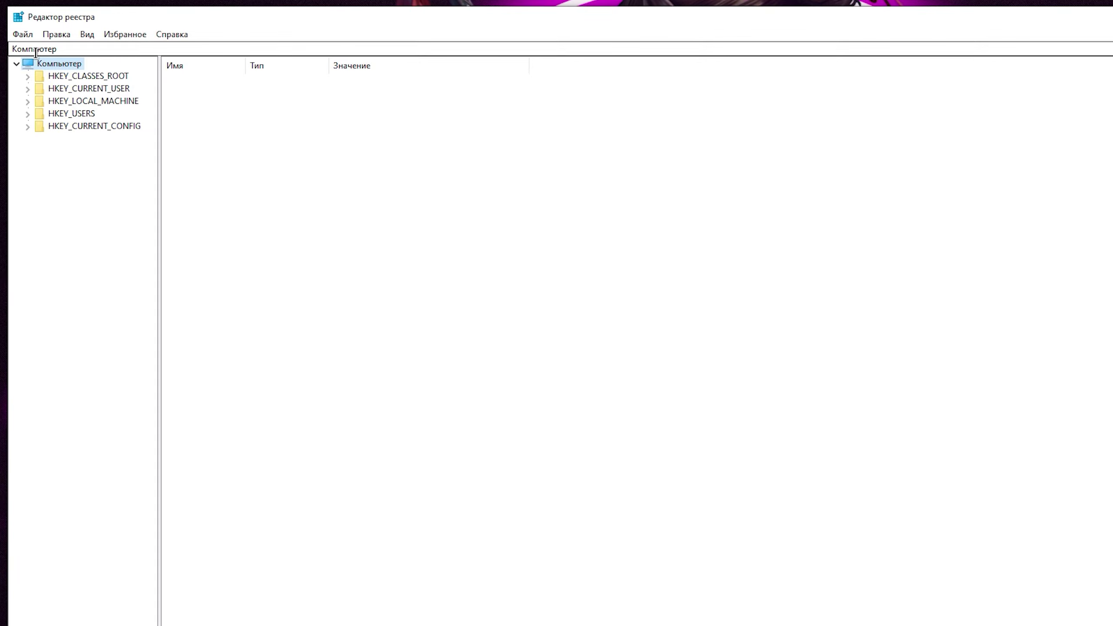
# Open the registry import dialog used for restoring a backup, and leave it without importing anything.
pyautogui.click(21, 34)
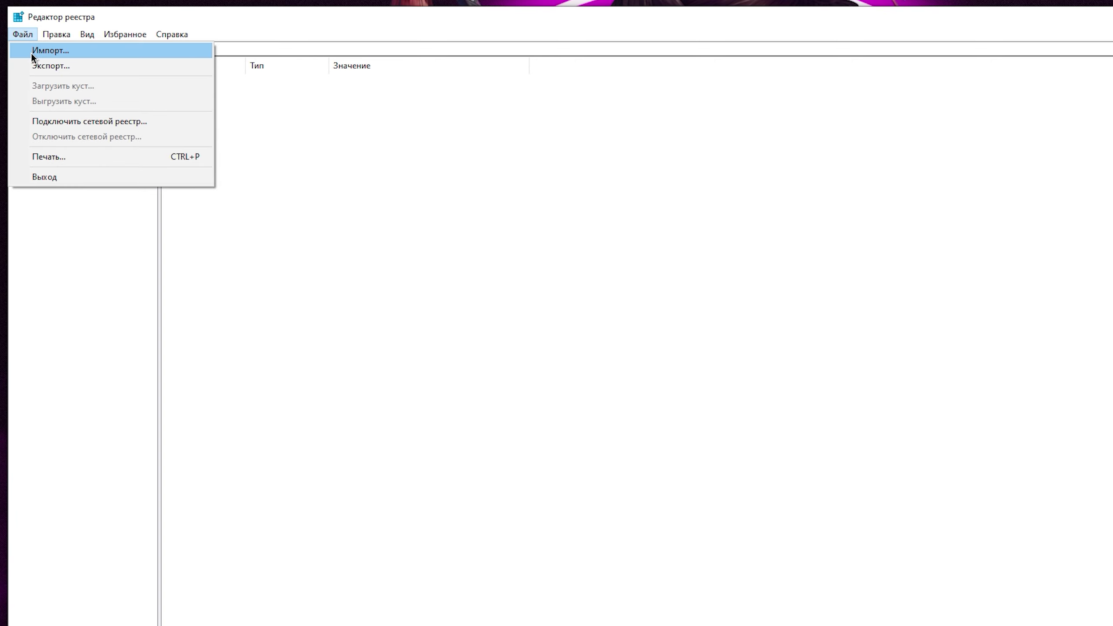
pyautogui.click(32, 48)
pyautogui.click(329, 231)
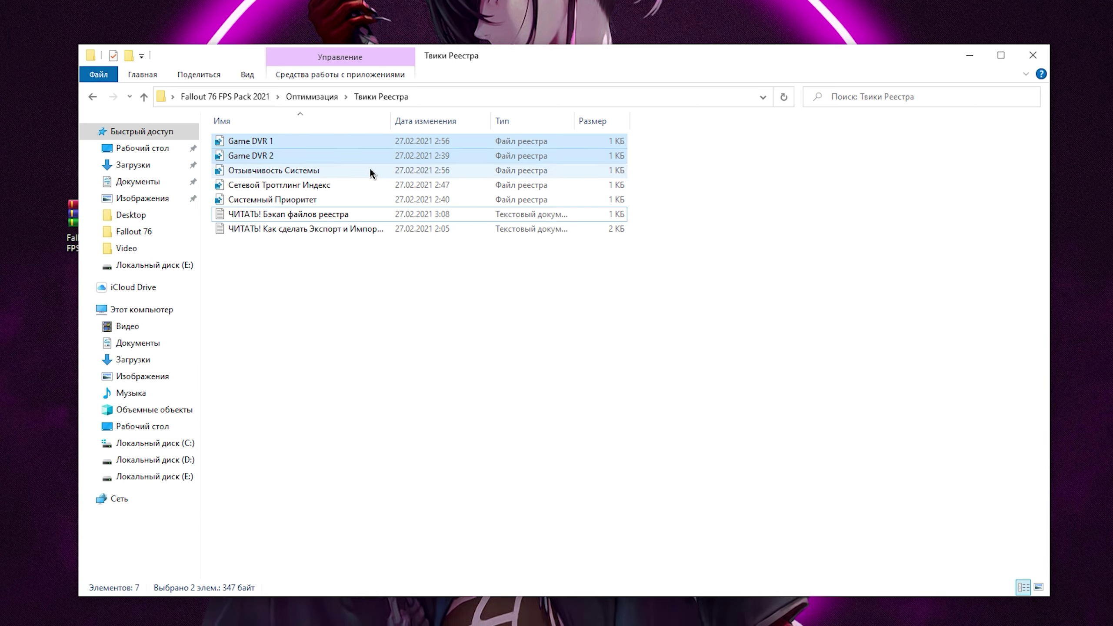
# Go through the registry tweak files from Game DVR 1 to Системный Приоритет and view the Слияние option available for them.
pyautogui.rightClick(298, 142)
pyautogui.click(279, 155)
pyautogui.rightClick(278, 156)
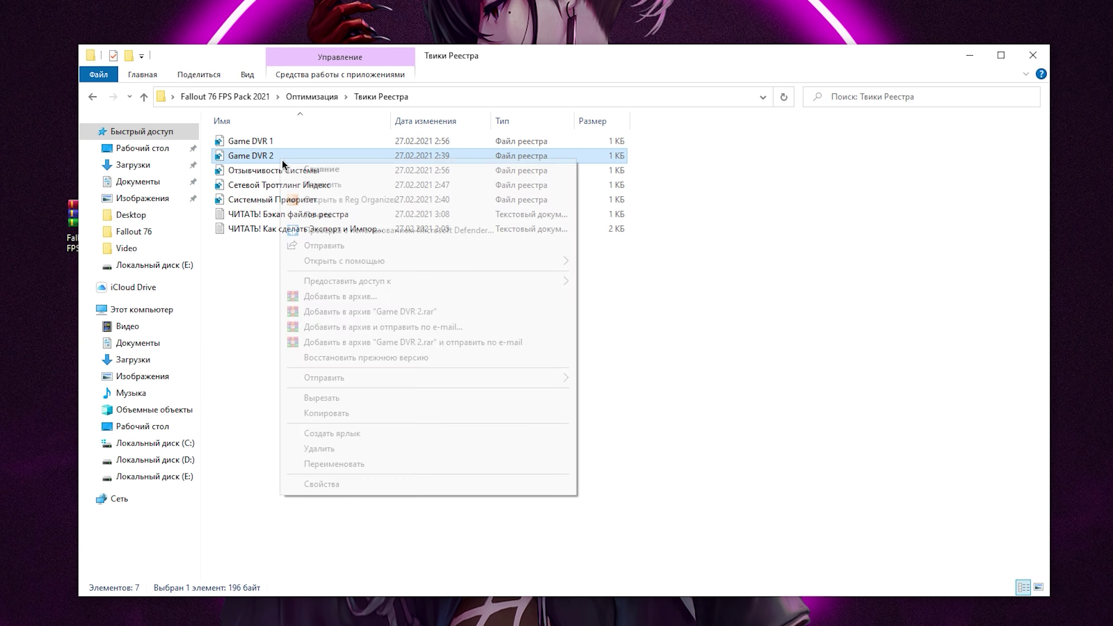
pyautogui.click(241, 167)
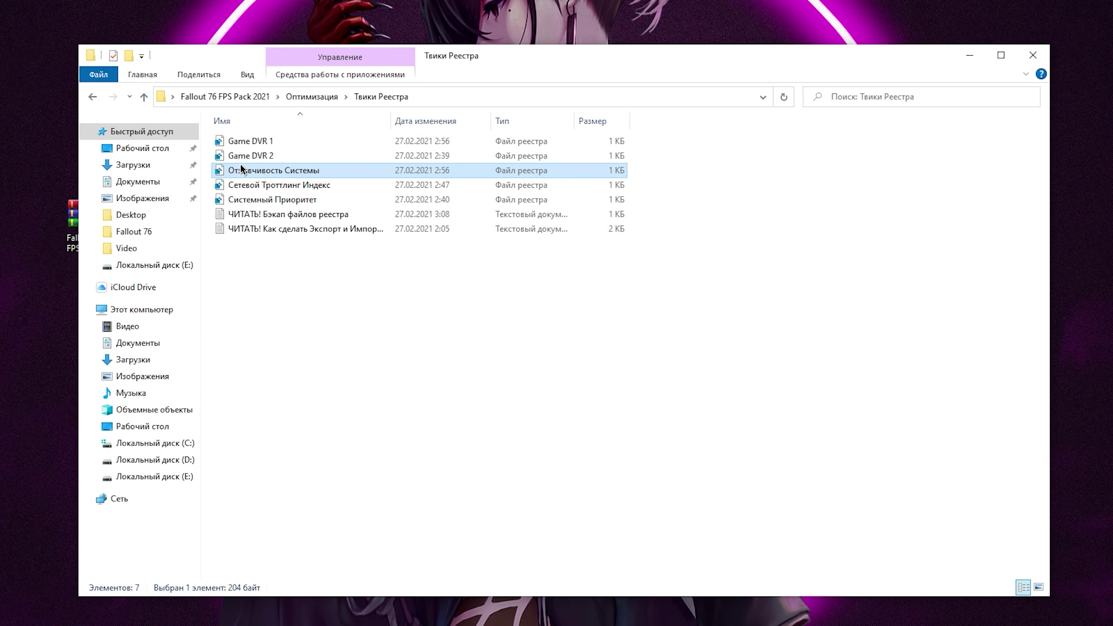
pyautogui.rightClick(348, 173)
pyautogui.click(297, 185)
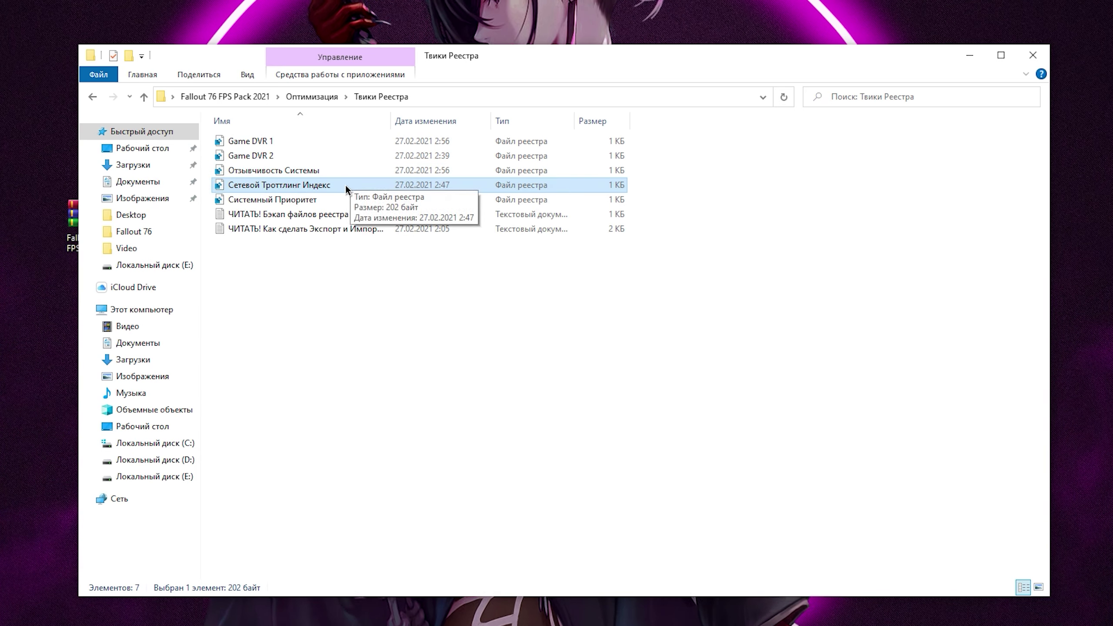
pyautogui.rightClick(346, 189)
pyautogui.click(293, 202)
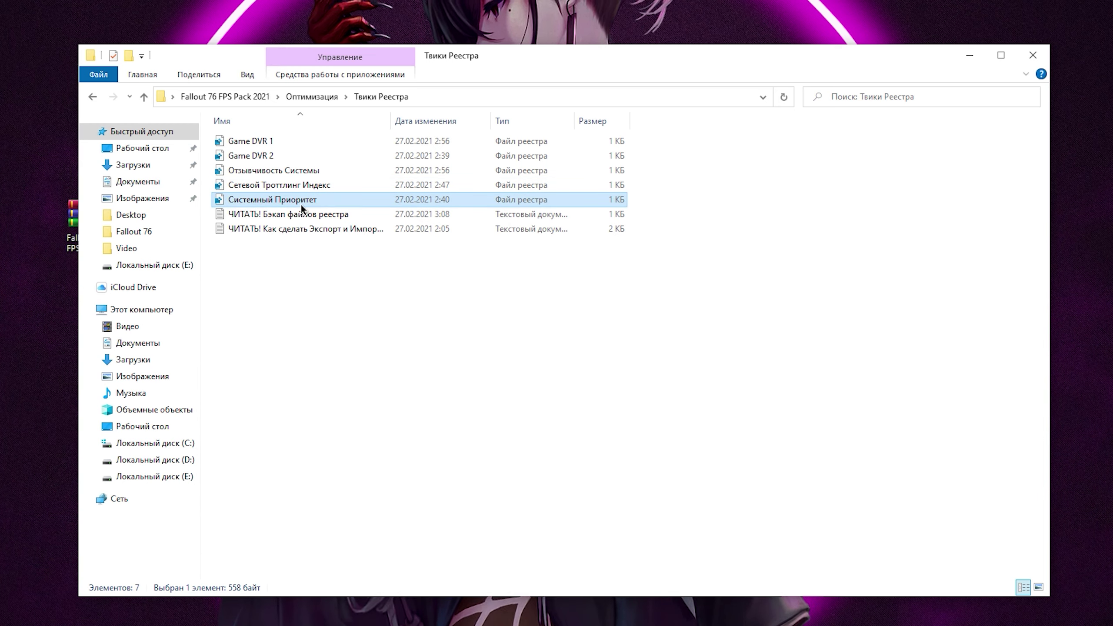
pyautogui.rightClick(339, 203)
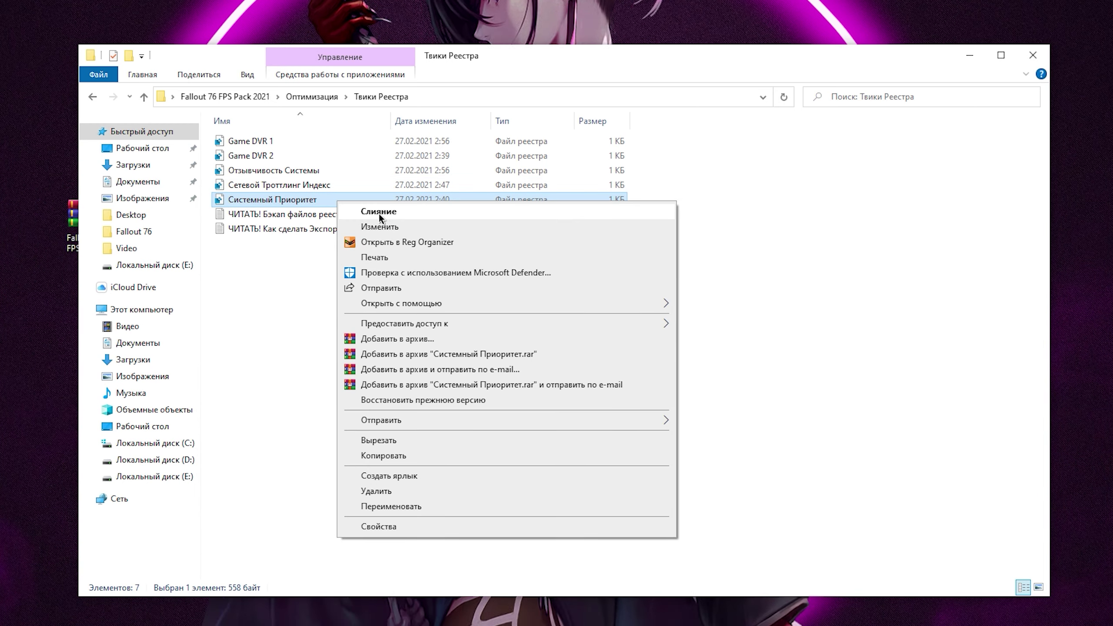
pyautogui.click(320, 204)
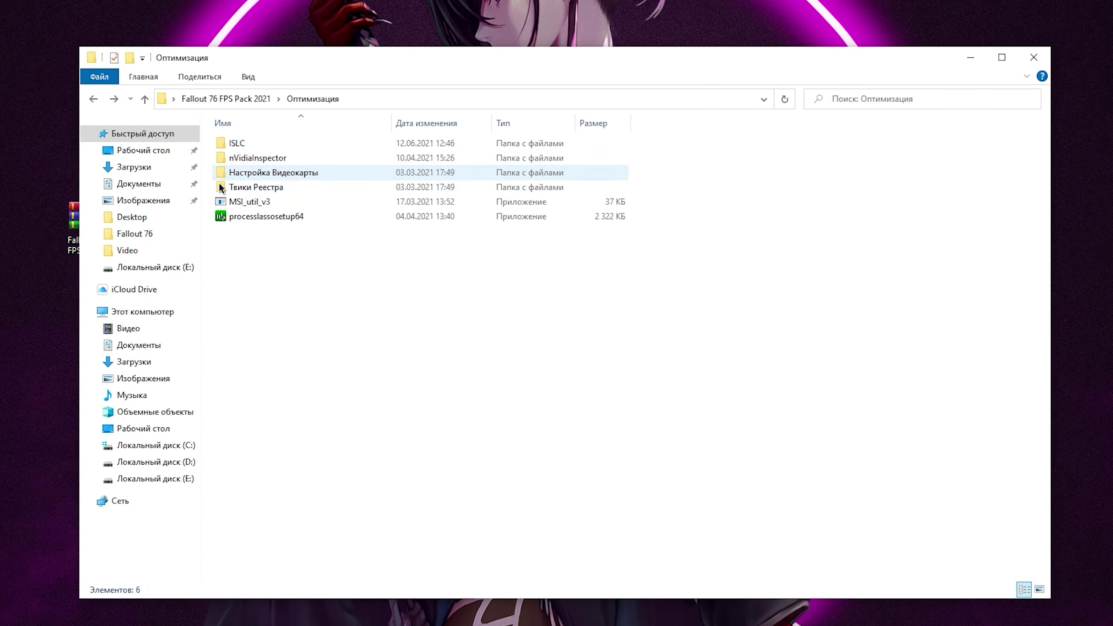
# Launch nvidiaInspector from the nVidiaInspector folder and bring up the NVIDIA Profile Inspector driver profile settings.
pyautogui.doubleClick(263, 158)
pyautogui.rightClick(285, 158)
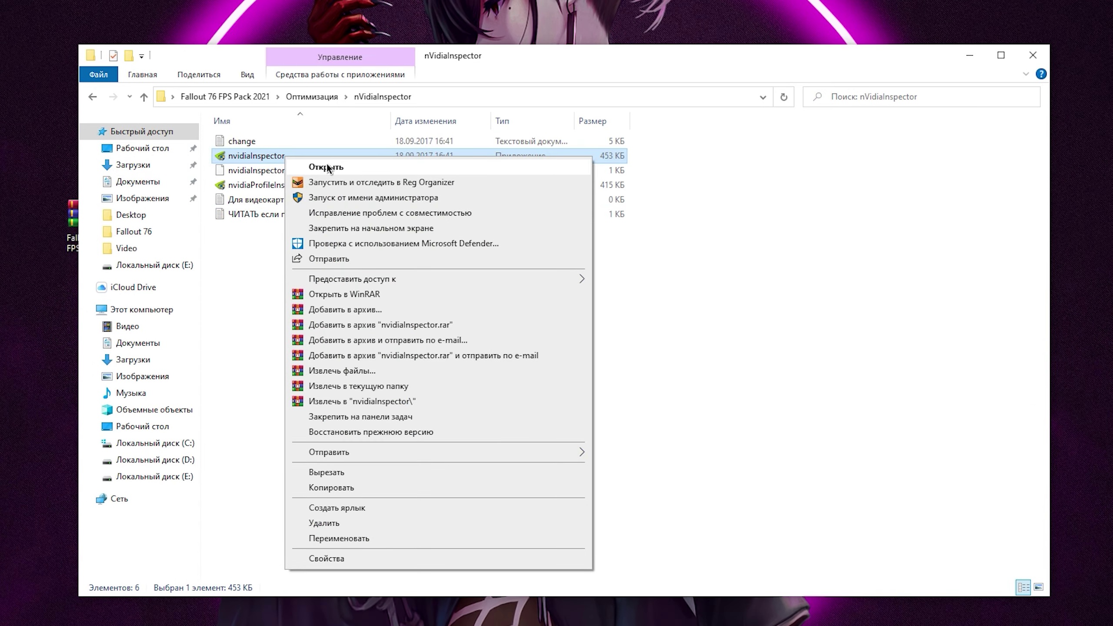
pyautogui.click(316, 166)
pyautogui.click(460, 375)
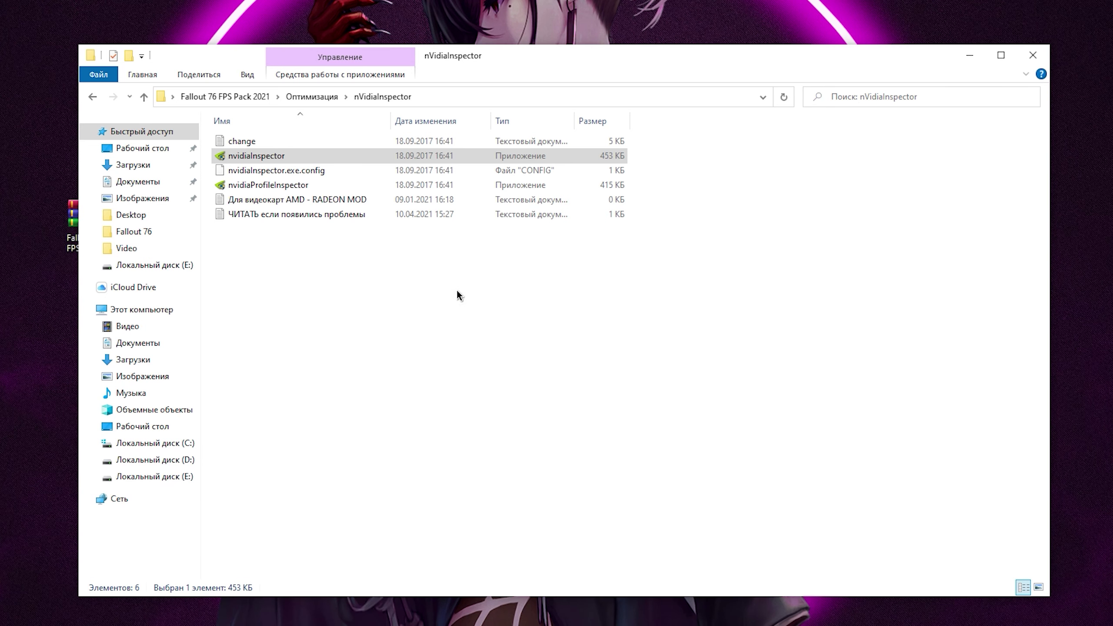
pyautogui.click(653, 277)
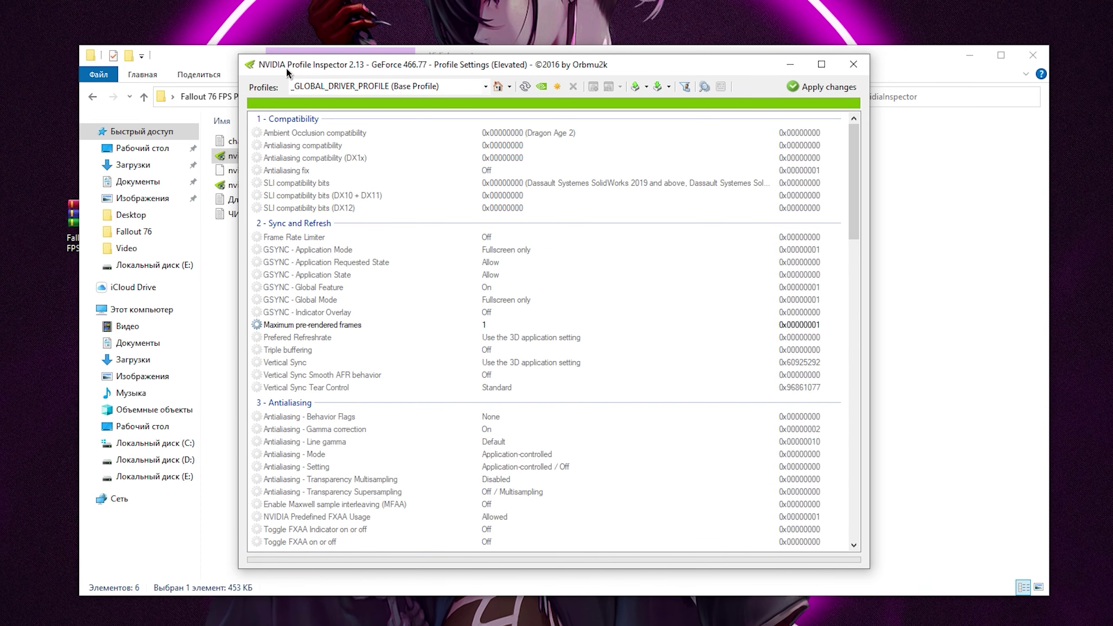
pyautogui.click(960, 263)
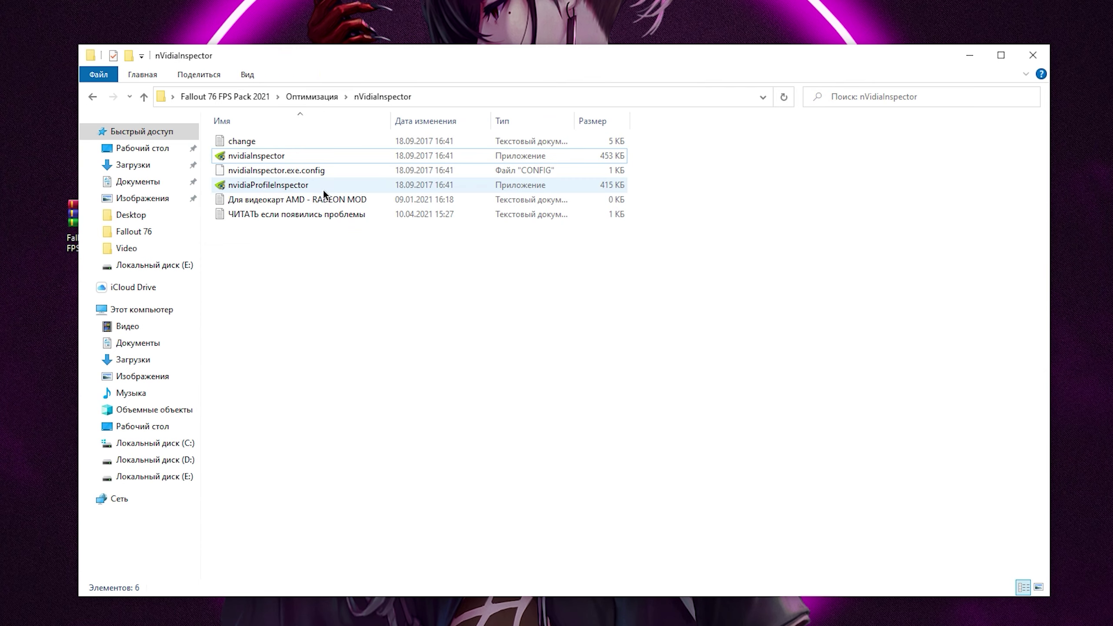
pyautogui.hotkey('alt', 'Tab')
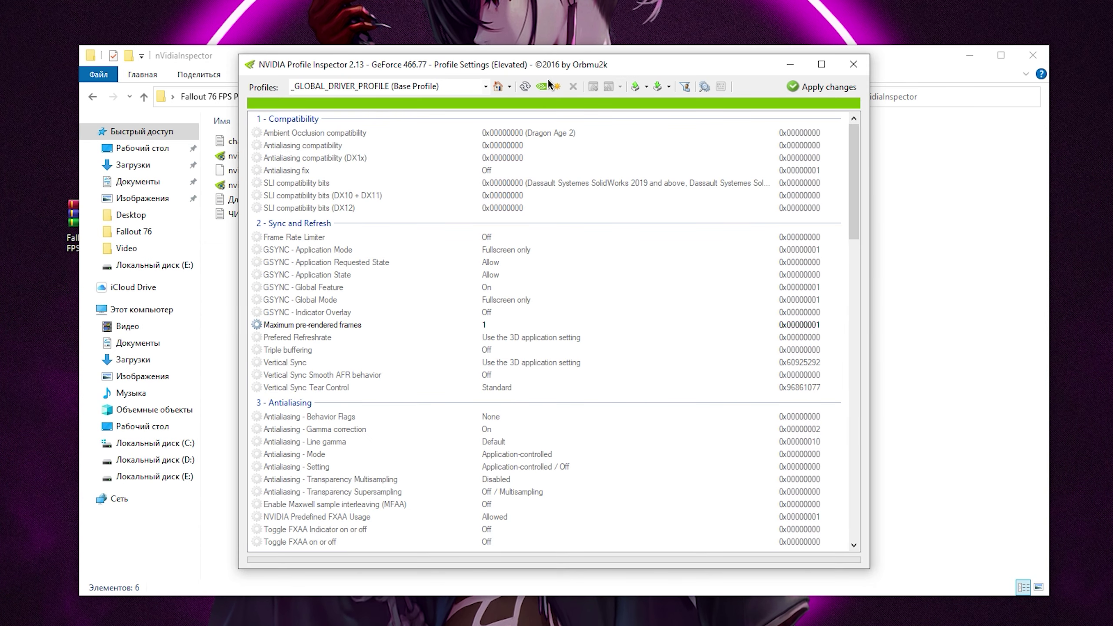
# Find and load the Fallout 76 profile in NVIDIA Profile Inspector.
pyautogui.moveTo(535, 71); pyautogui.dragTo(531, 67)
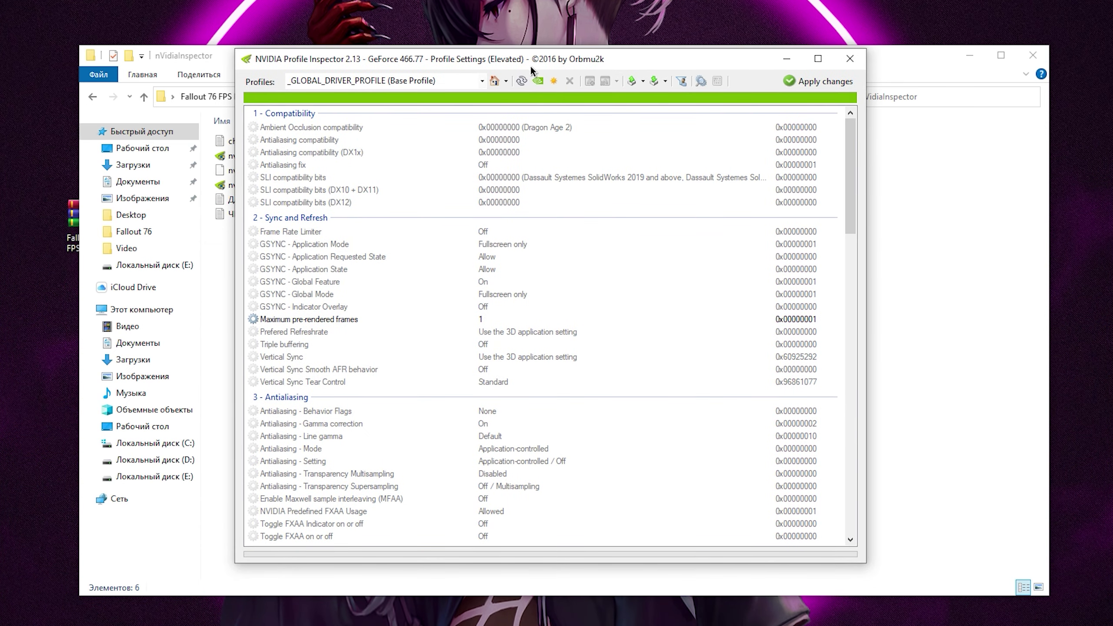
pyautogui.click(465, 88)
pyautogui.write('fall')
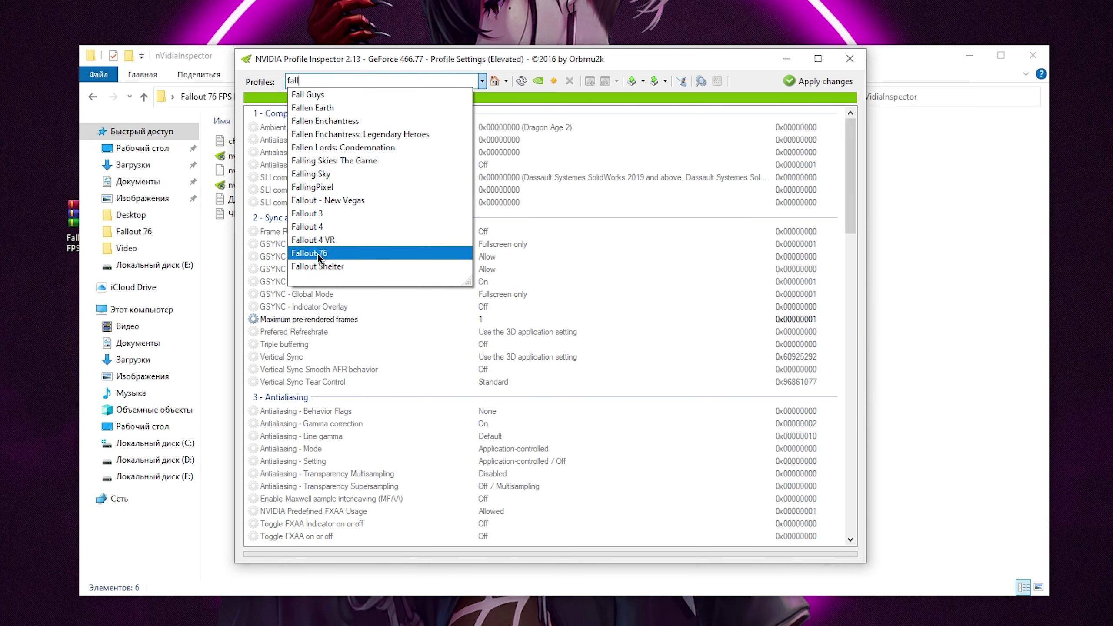
pyautogui.click(346, 257)
# Set Texture filtering - Quality to High performance for the Fallout 76 profile.
pyautogui.moveTo(853, 186); pyautogui.dragTo(858, 277)
pyautogui.click(330, 311)
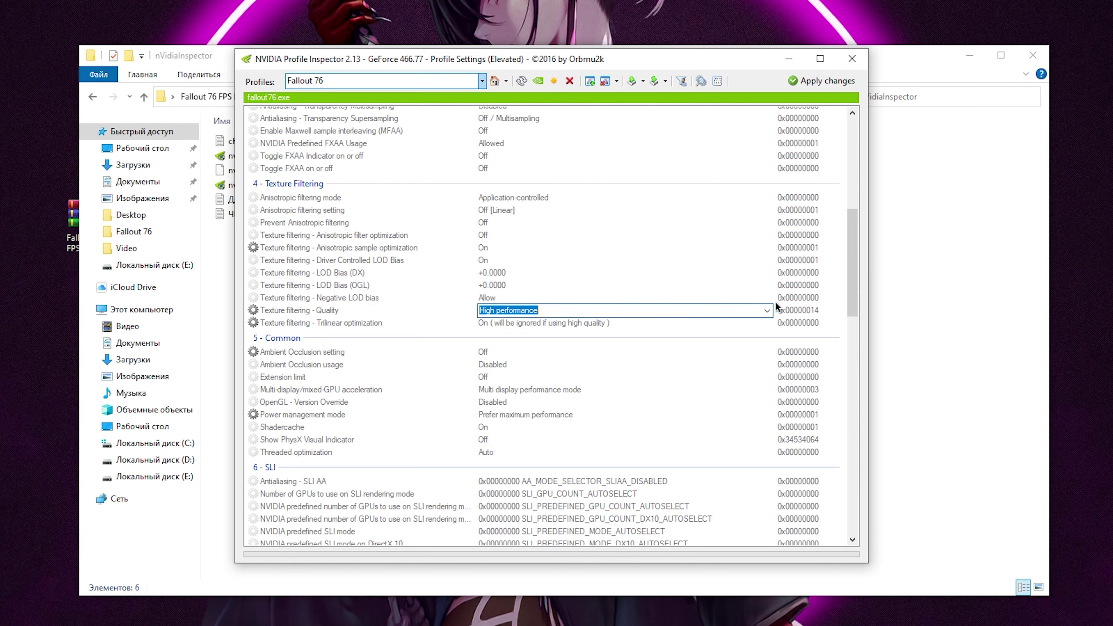
pyautogui.click(504, 311)
pyautogui.click(506, 341)
# Set Texture filtering - LOD Bias (OGL) and LOD Bias (DX) to +1.0000.
pyautogui.click(299, 272)
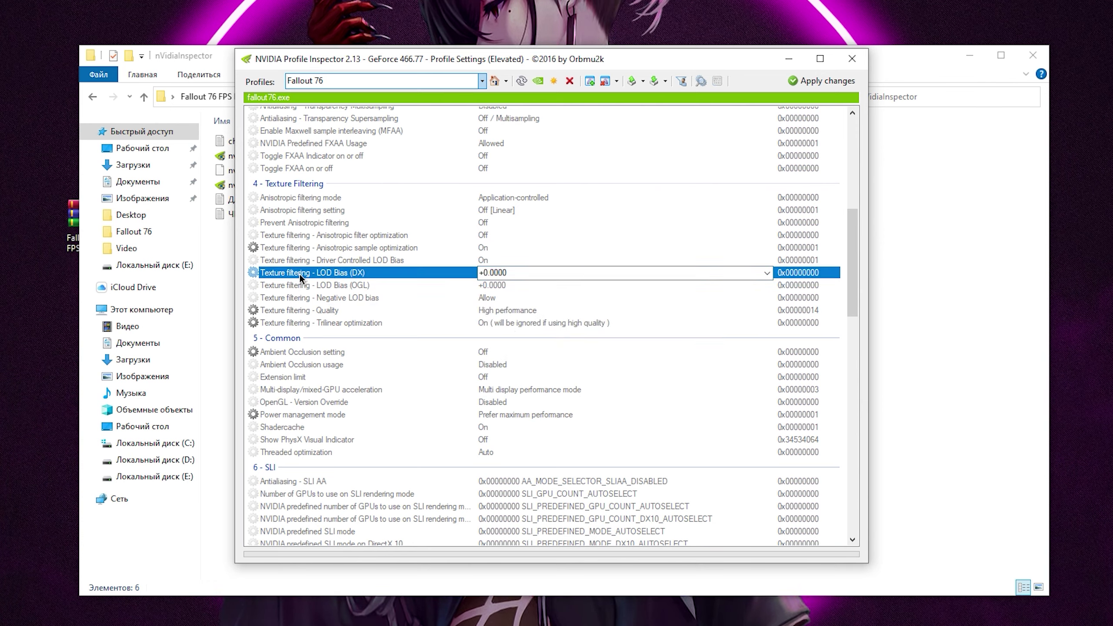
pyautogui.click(349, 285)
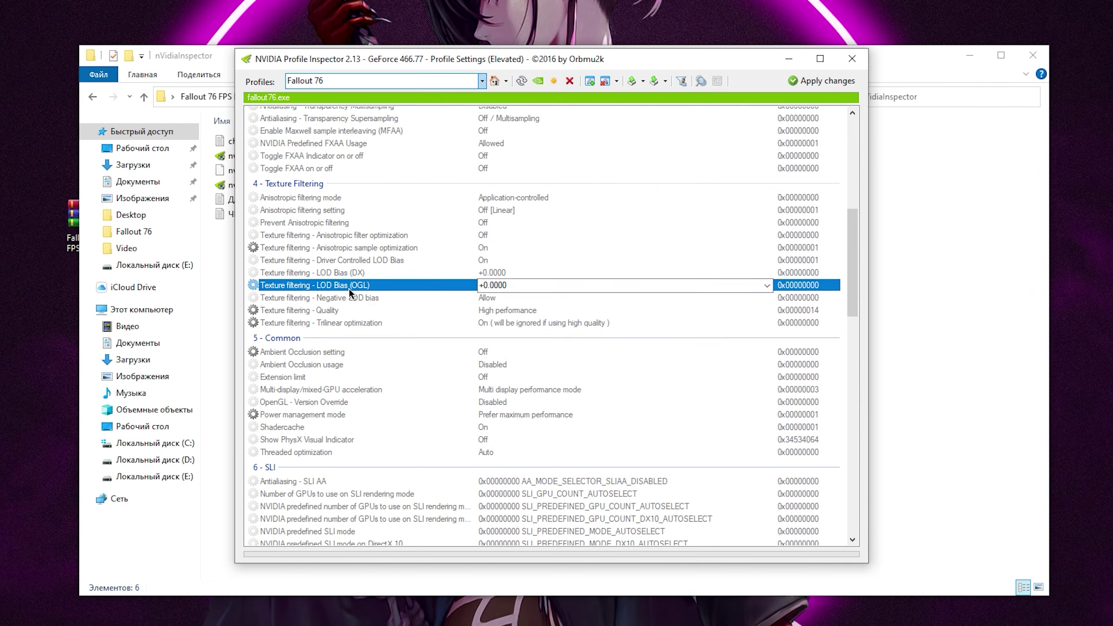
pyautogui.click(494, 286)
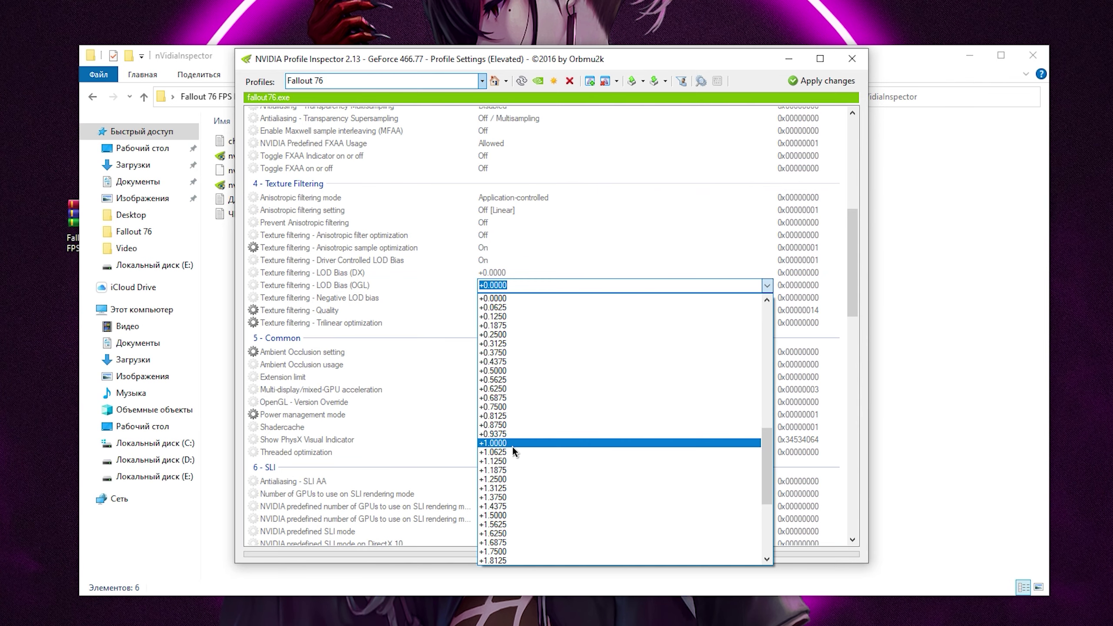
pyautogui.click(512, 448)
pyautogui.click(768, 273)
pyautogui.click(768, 272)
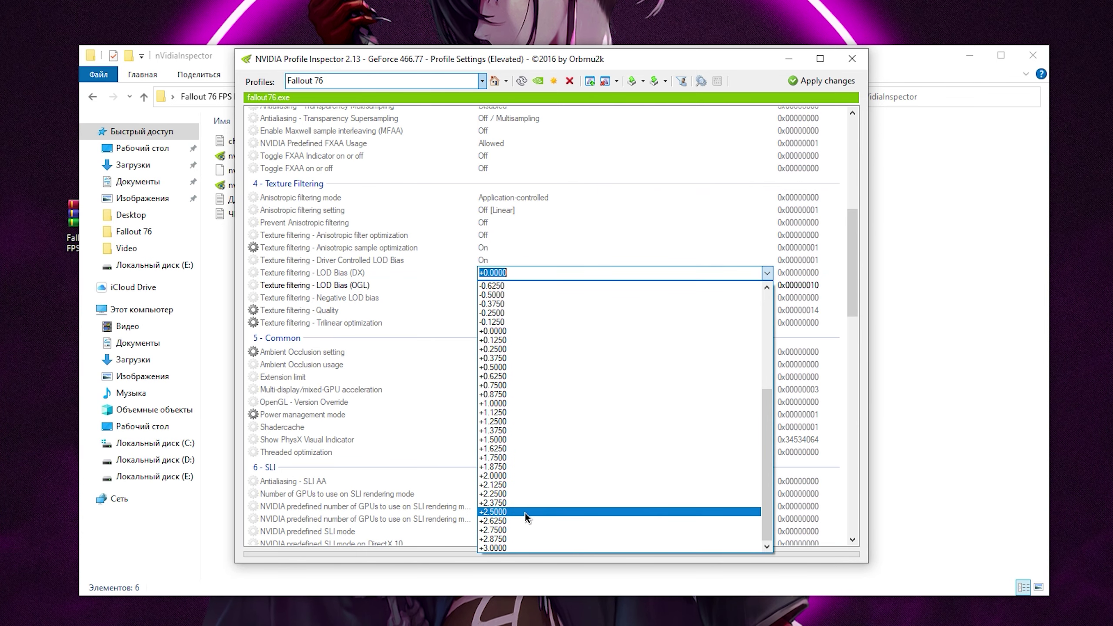
pyautogui.click(506, 403)
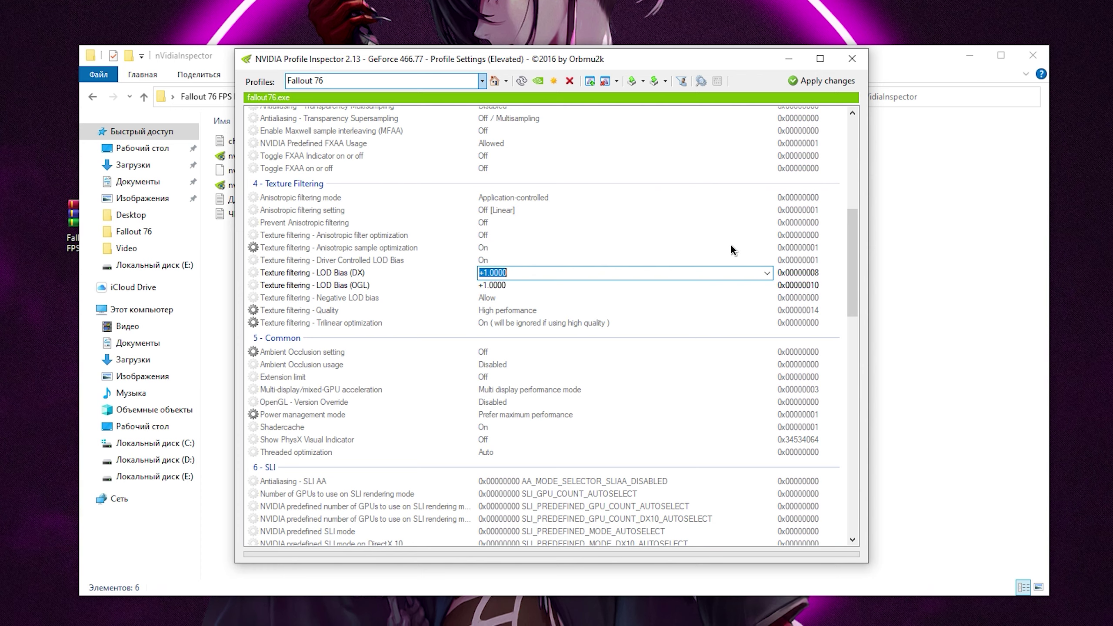
# Set Texture filtering - LOD Bias (DX) and LOD Bias (OGL) to +1.5000.
pyautogui.click(767, 273)
pyautogui.click(511, 442)
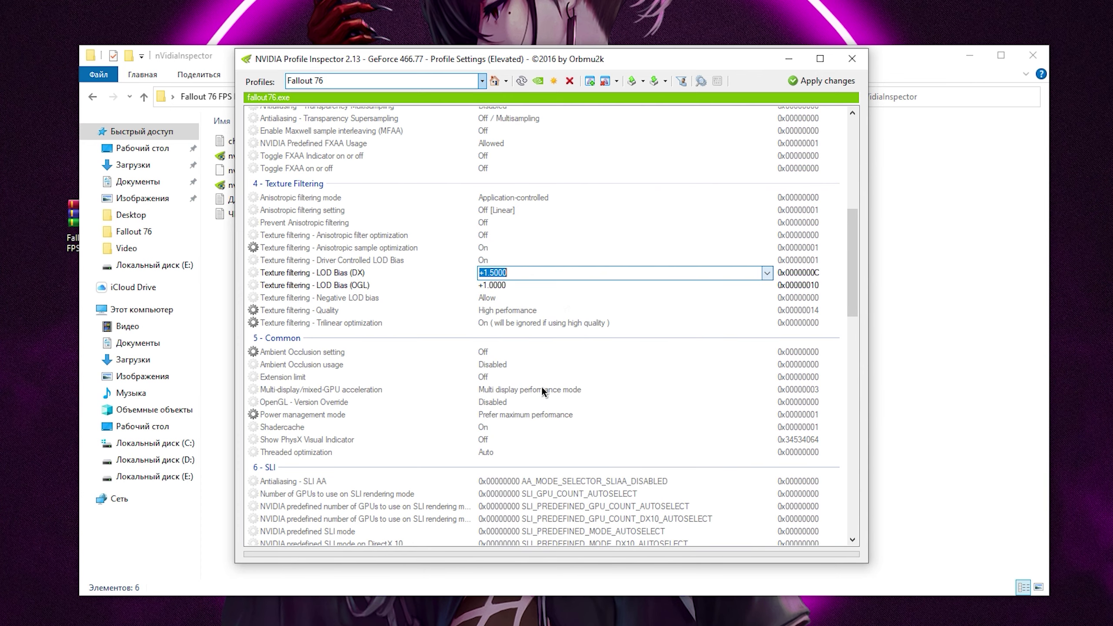
pyautogui.click(765, 289)
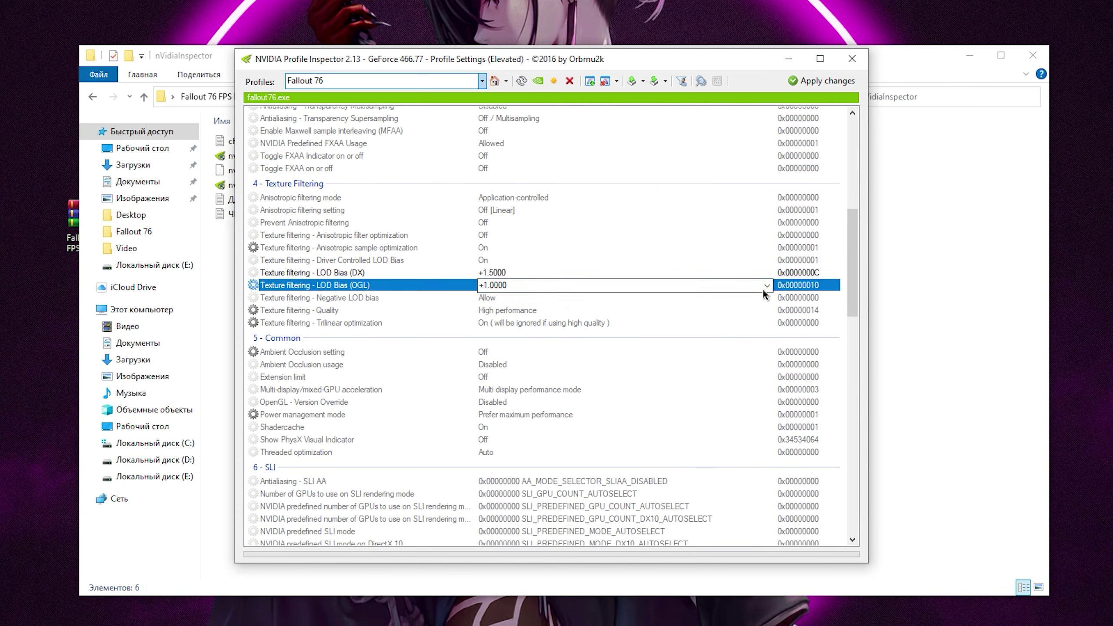
pyautogui.click(767, 286)
pyautogui.click(517, 455)
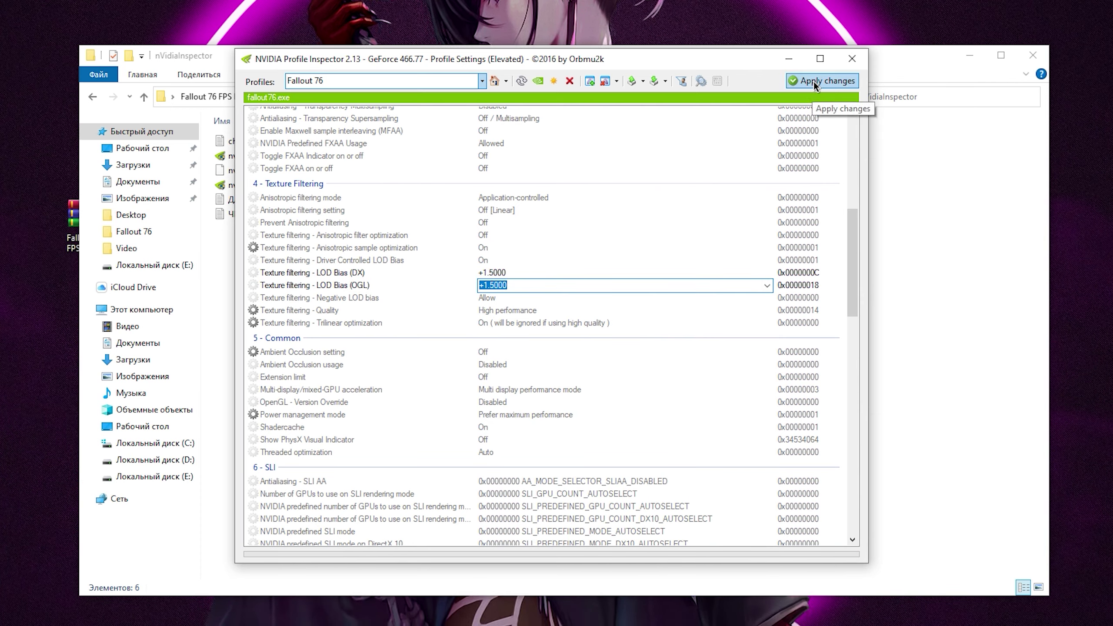
# Set the Ambient Occlusion setting to Performance in the Fallout 76 profile.
pyautogui.click(570, 353)
pyautogui.click(500, 353)
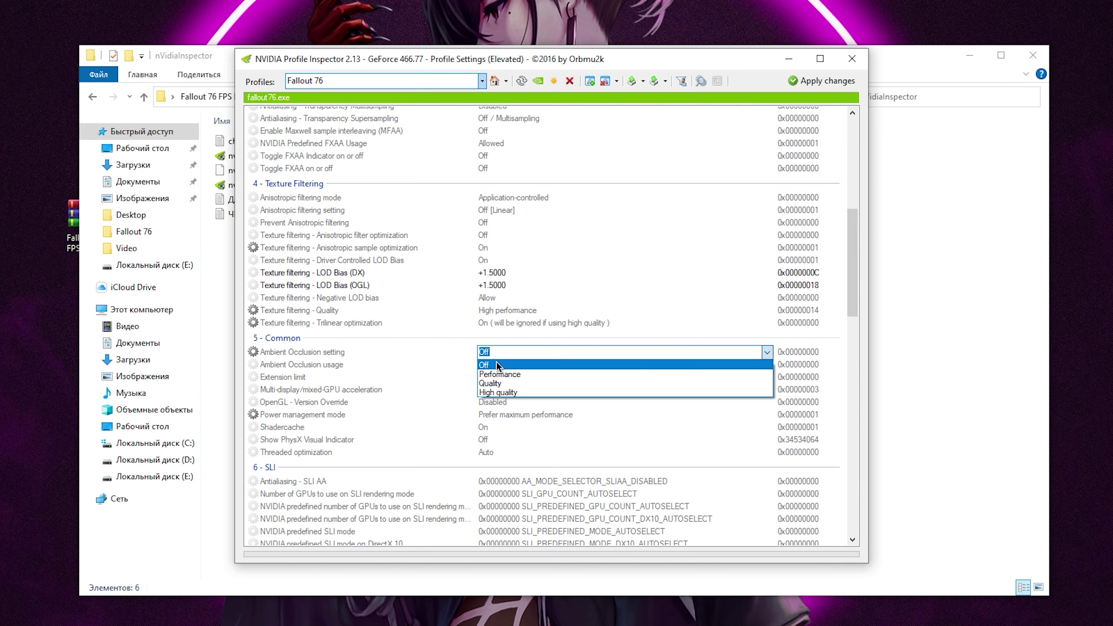
pyautogui.click(518, 375)
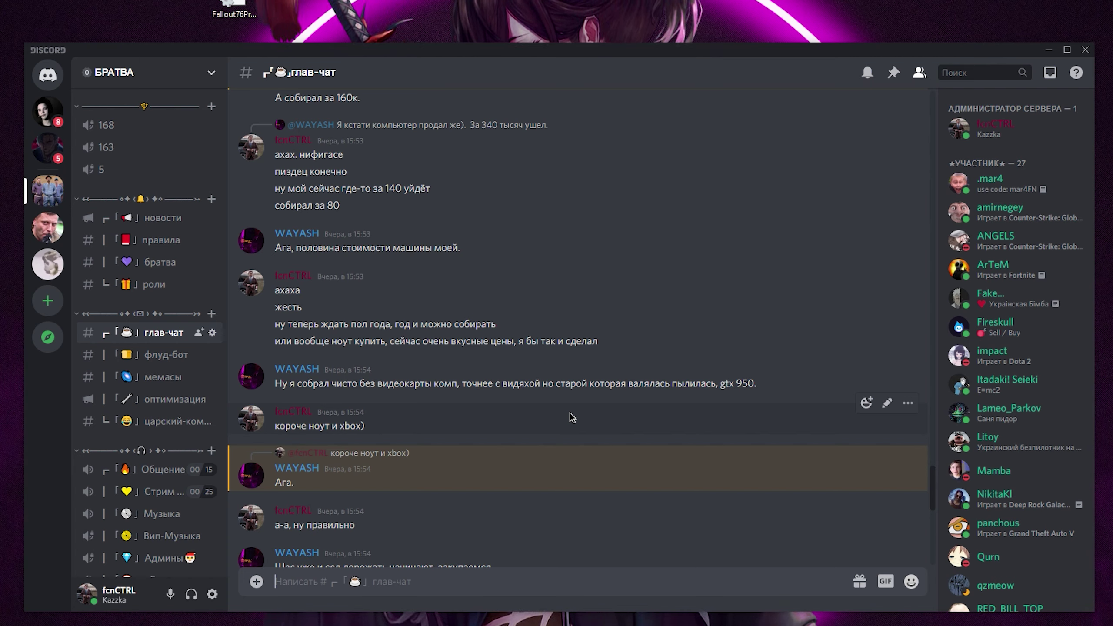
# In Discord, turn off Аппаратное ускорение in the Расширенные user settings and confirm the change.
pyautogui.click(213, 595)
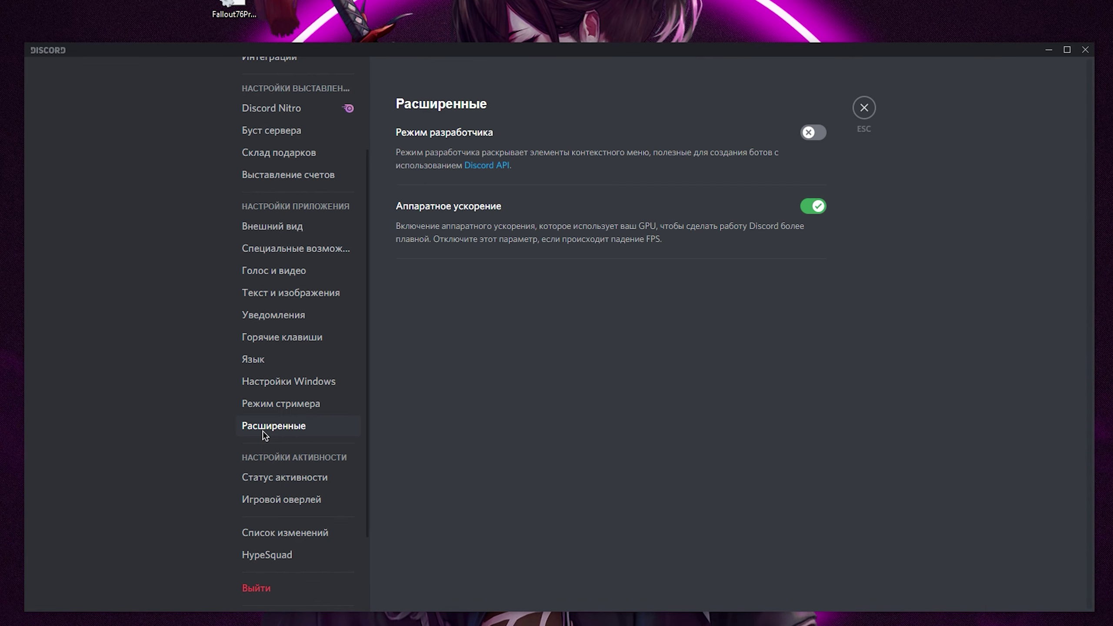
pyautogui.click(825, 216)
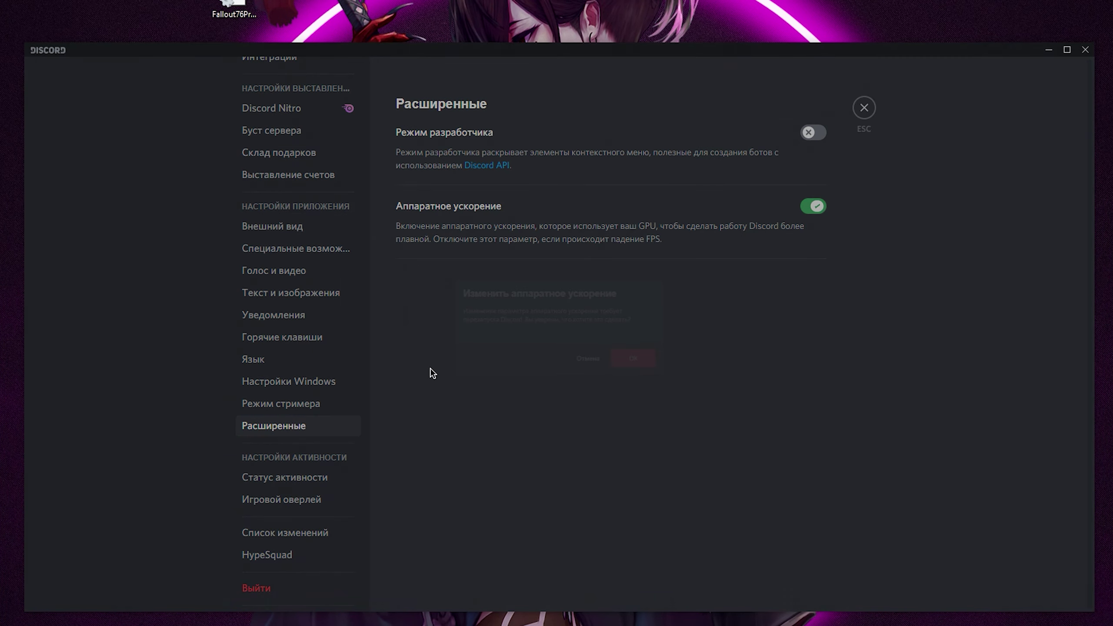
pyautogui.click(675, 376)
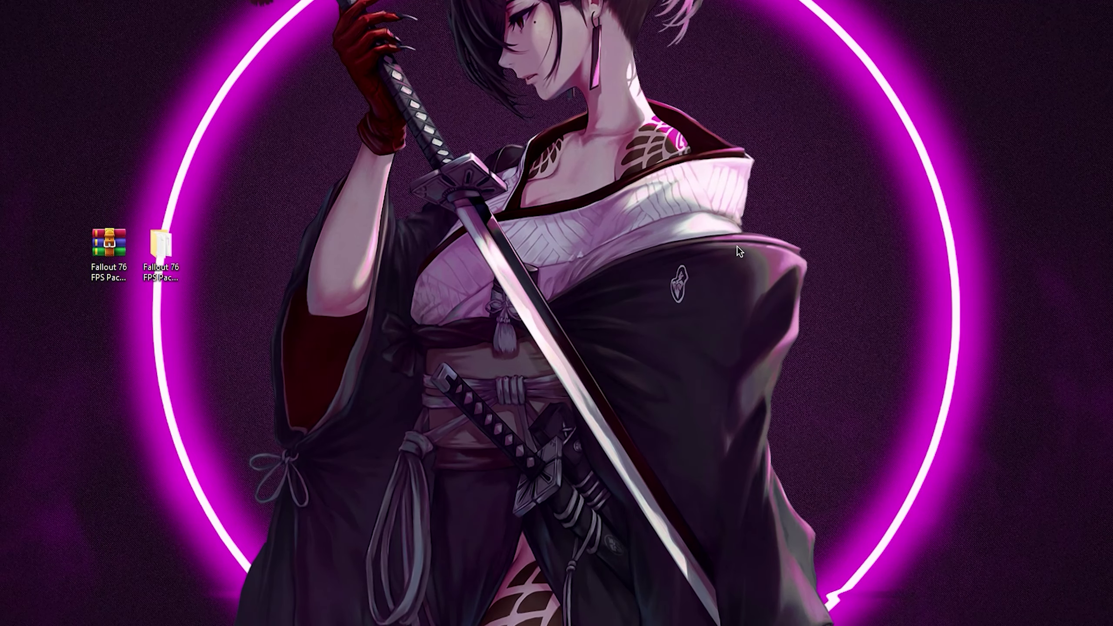
# In GeForce Experience, check for a newer GeForce Game Ready driver and close the window.
pyautogui.rightClick(697, 191)
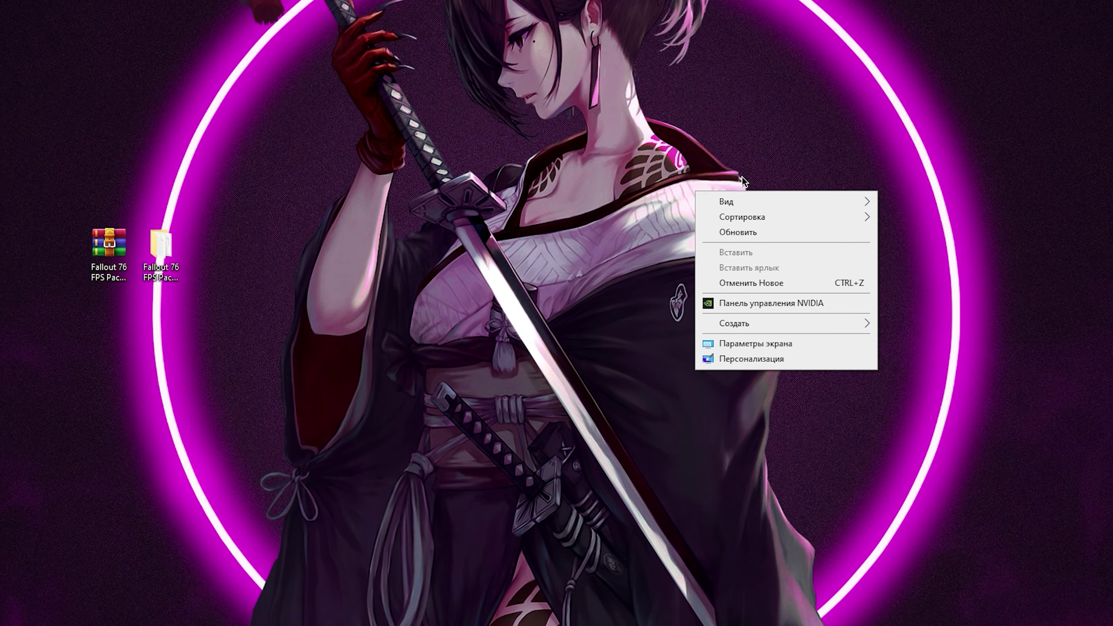
pyautogui.click(544, 155)
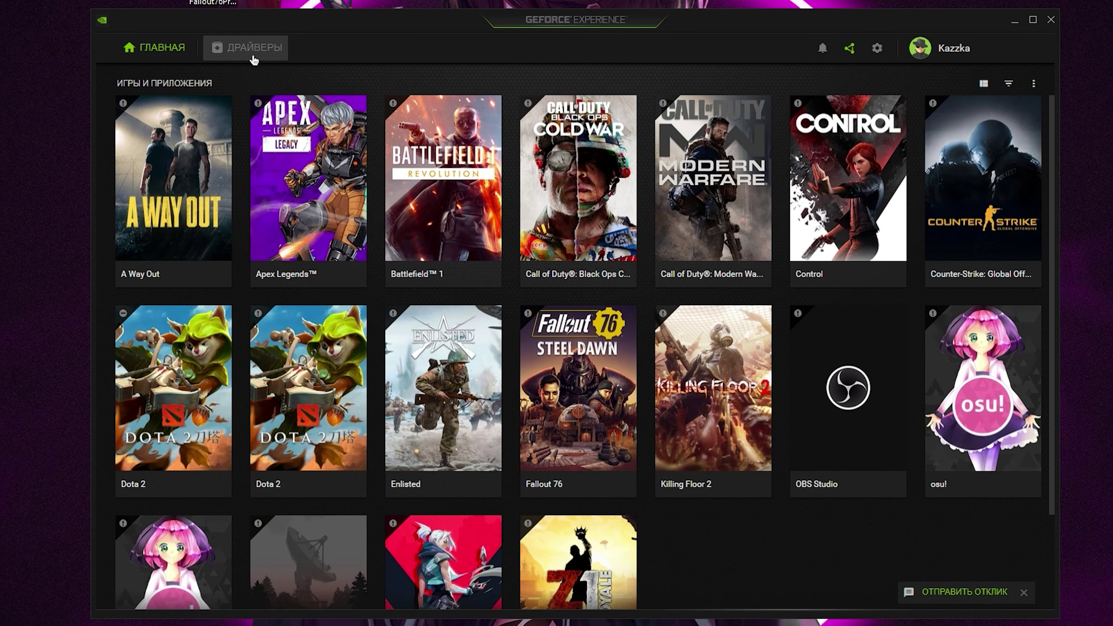
pyautogui.click(248, 47)
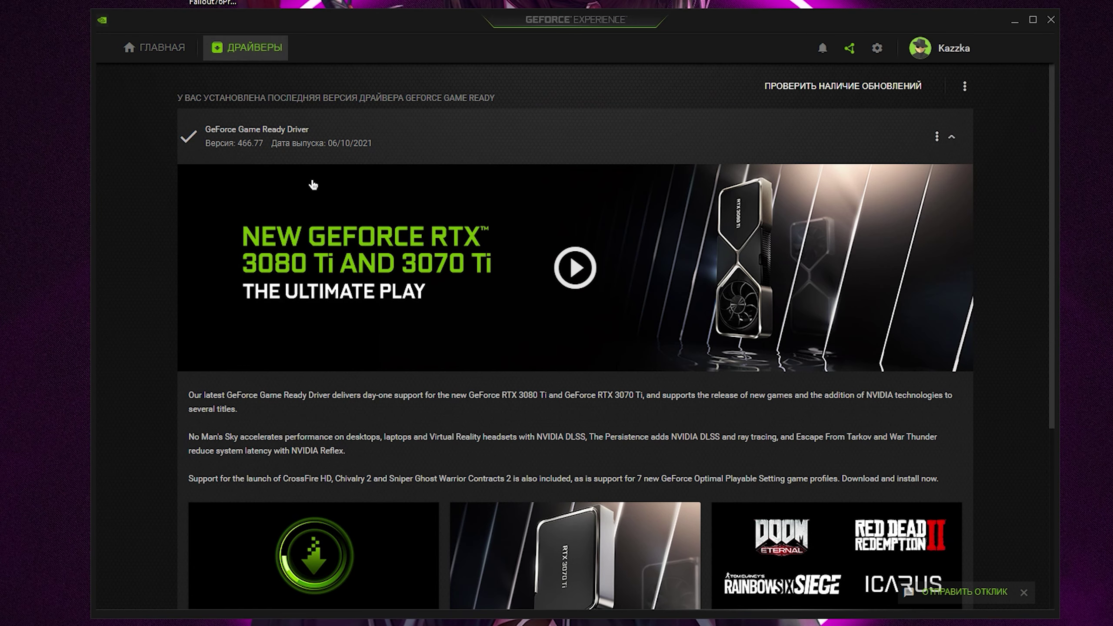
pyautogui.click(793, 93)
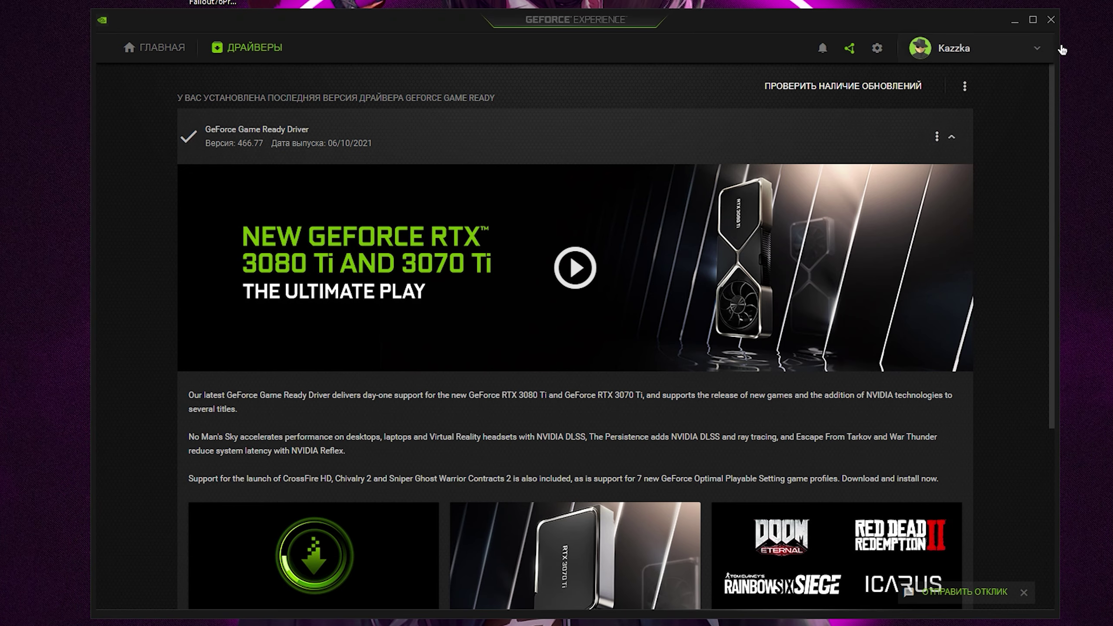
pyautogui.click(1051, 20)
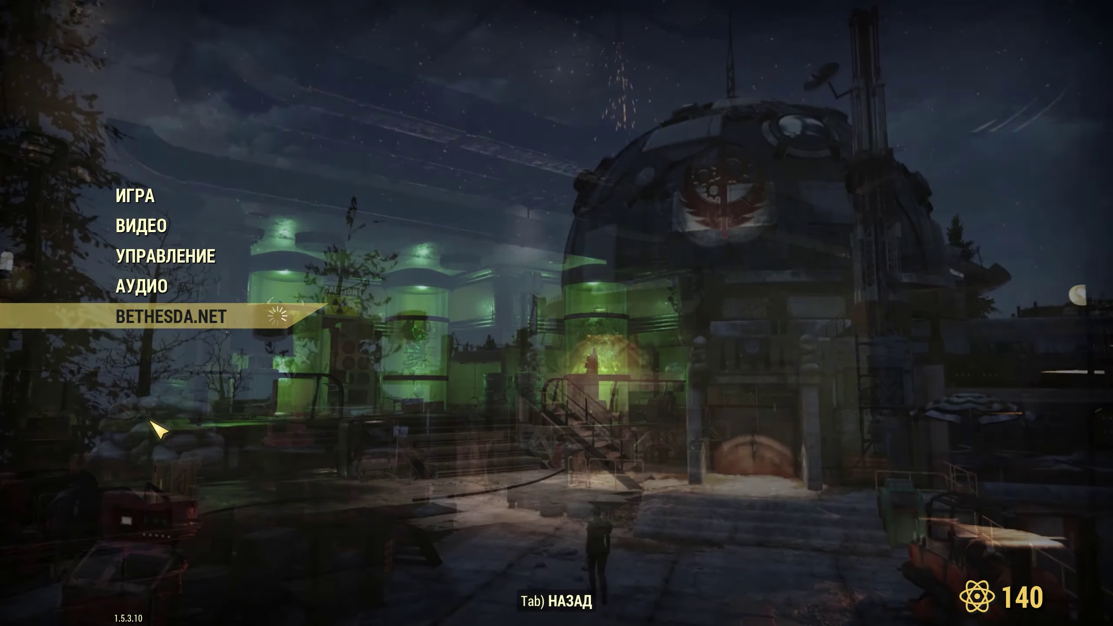
# In Fallout 76's ВИДЕО settings, set Качество воды, Качество освещения, Качество теней and Дист. отрисовки теней to СРЕДН.
pyautogui.click(141, 225)
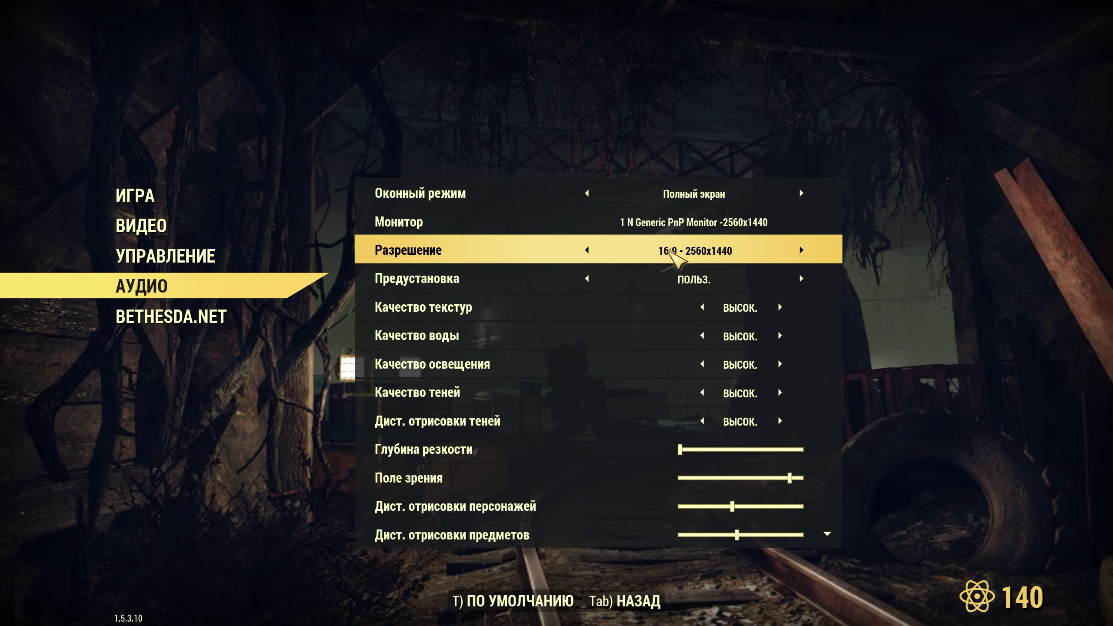
pyautogui.scroll(-1, 669, 252)
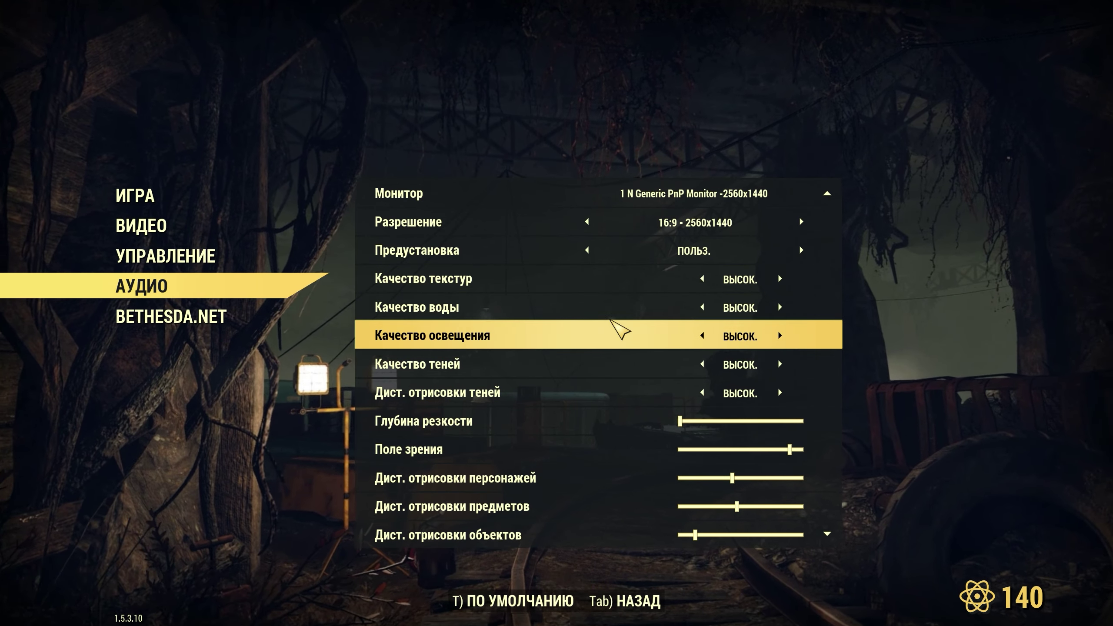
pyautogui.click(702, 308)
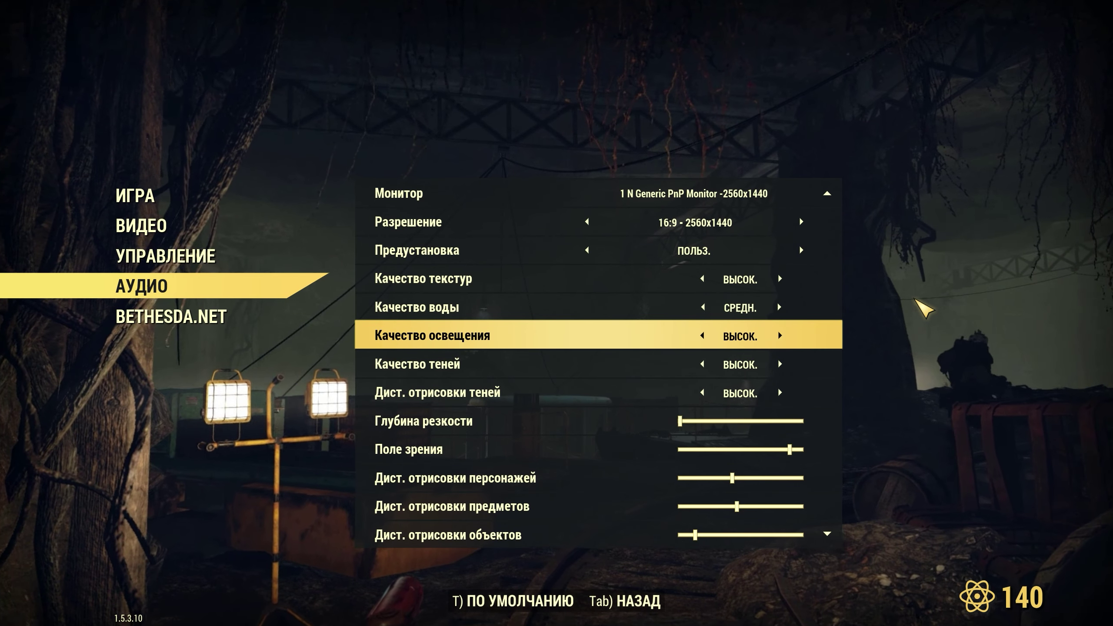
pyautogui.press('Down')
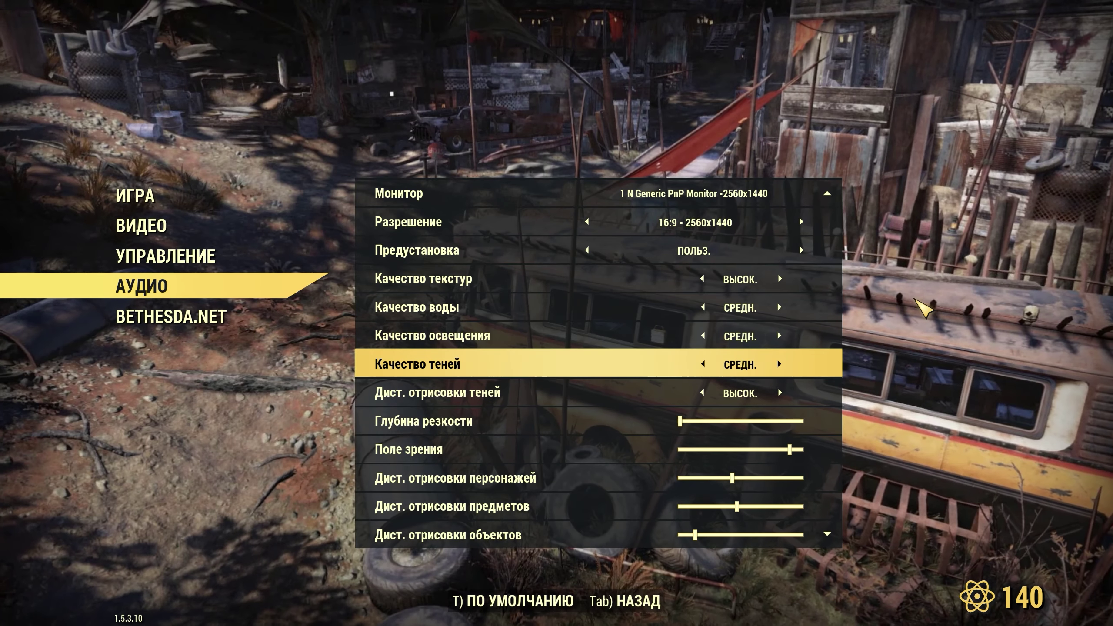
pyautogui.press('Down')
pyautogui.press('Left')
pyautogui.press('Down')
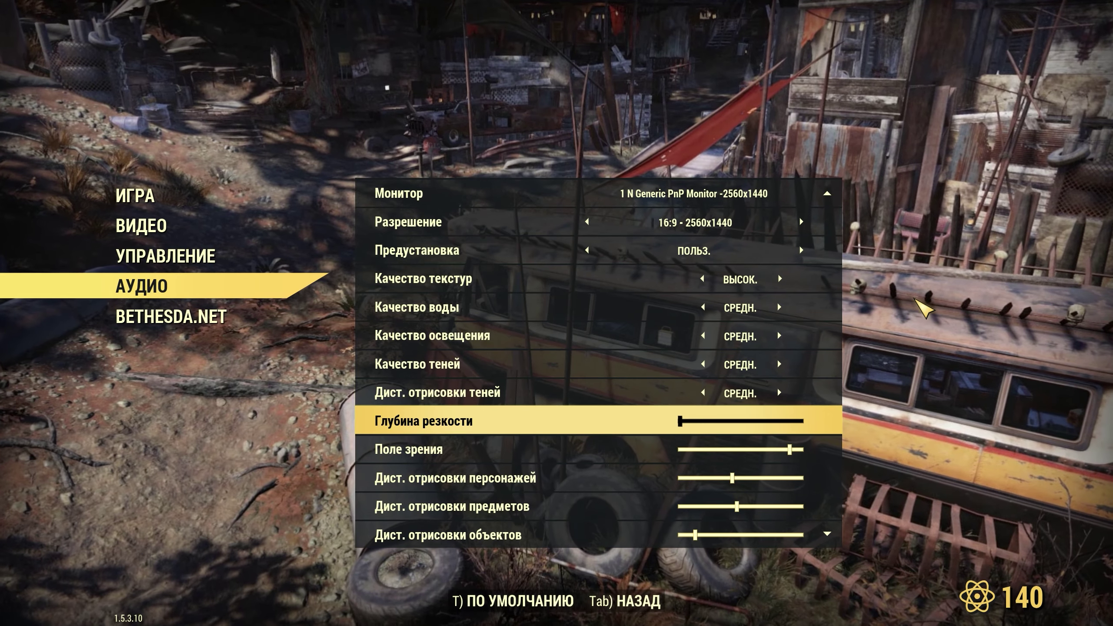
# Examine the remaining video settings from Поле зрения through Показать имена других игроков and return to Качество текстур.
pyautogui.press('Down')
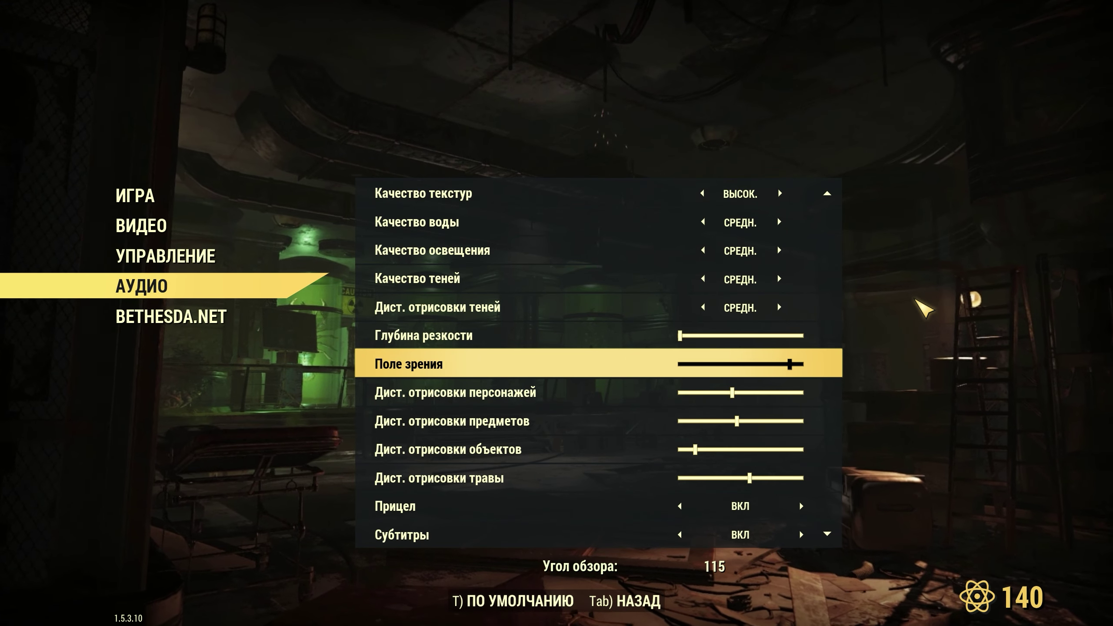
pyautogui.press('Down')
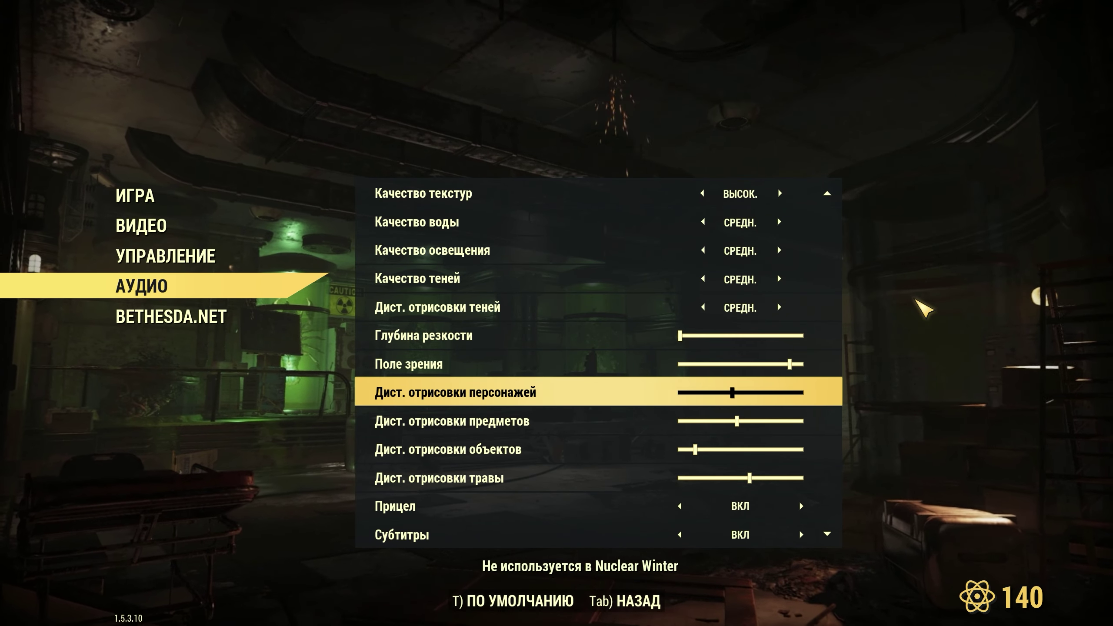
pyautogui.press('Down')
pyautogui.press('Down')
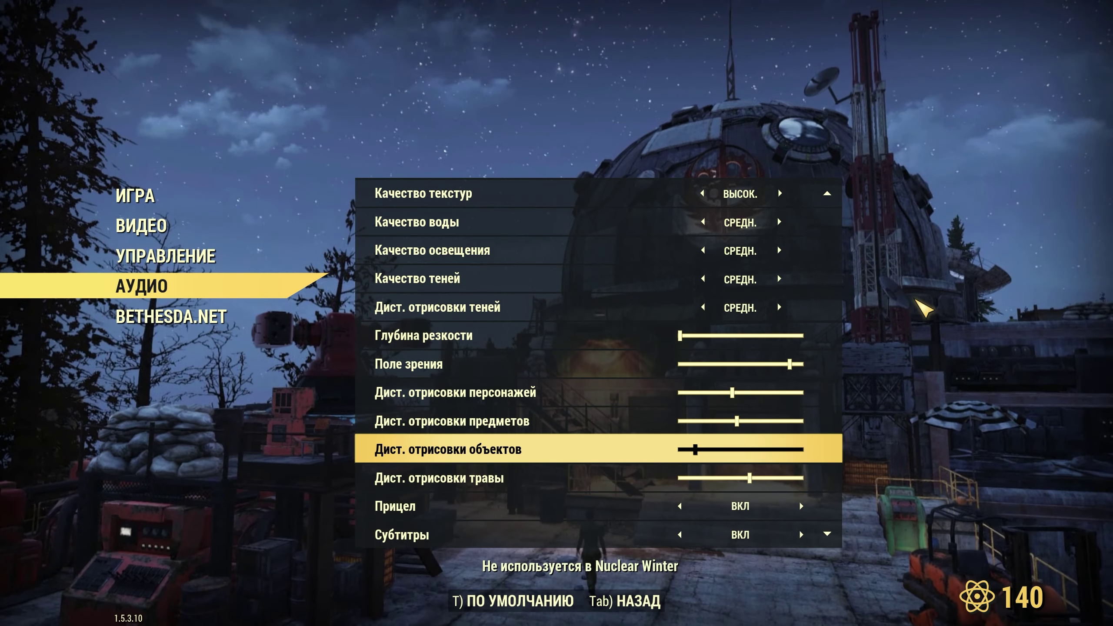
pyautogui.press('Down')
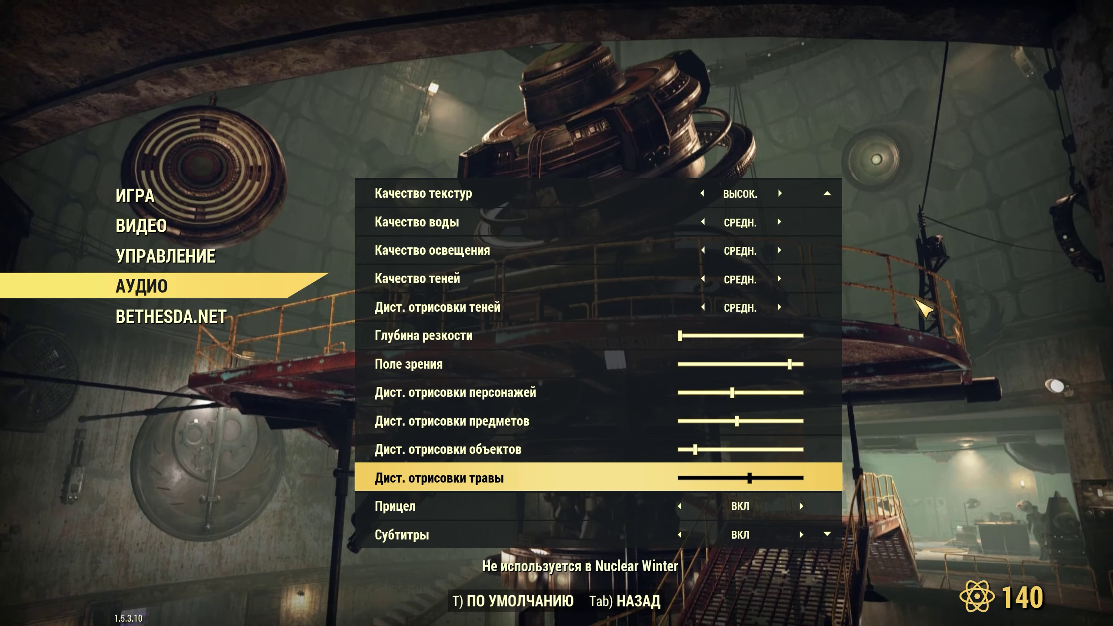
pyautogui.press('Down')
pyautogui.press('Down')
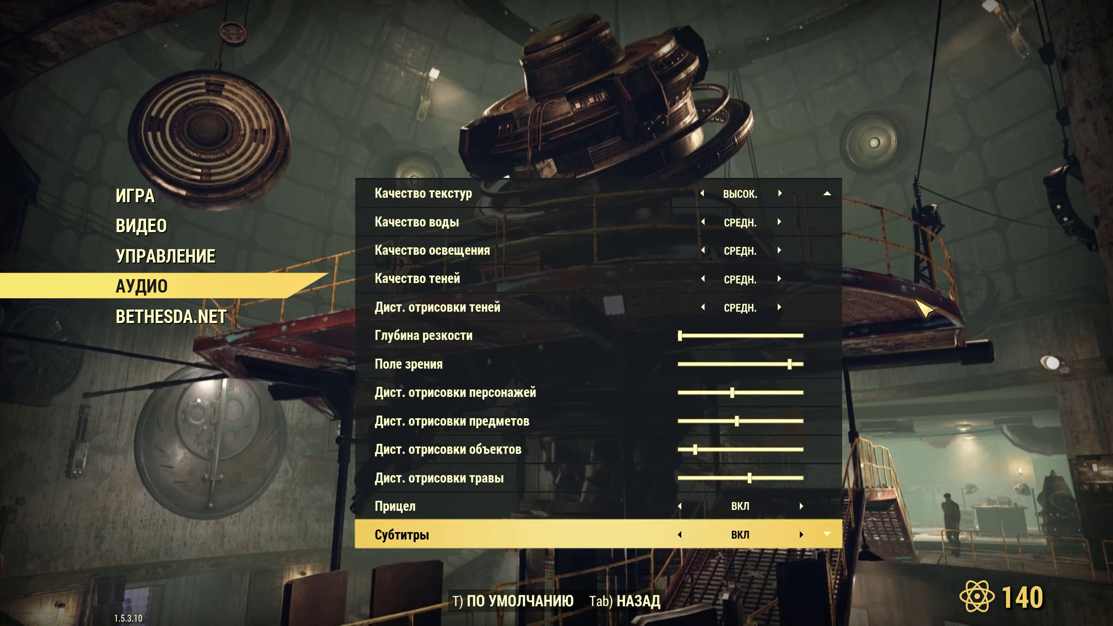
pyautogui.press('Down')
pyautogui.press('Down')
pyautogui.press('Up')
pyautogui.press('Up')
pyautogui.press('Up')
pyautogui.press('Down')
pyautogui.press('Up')
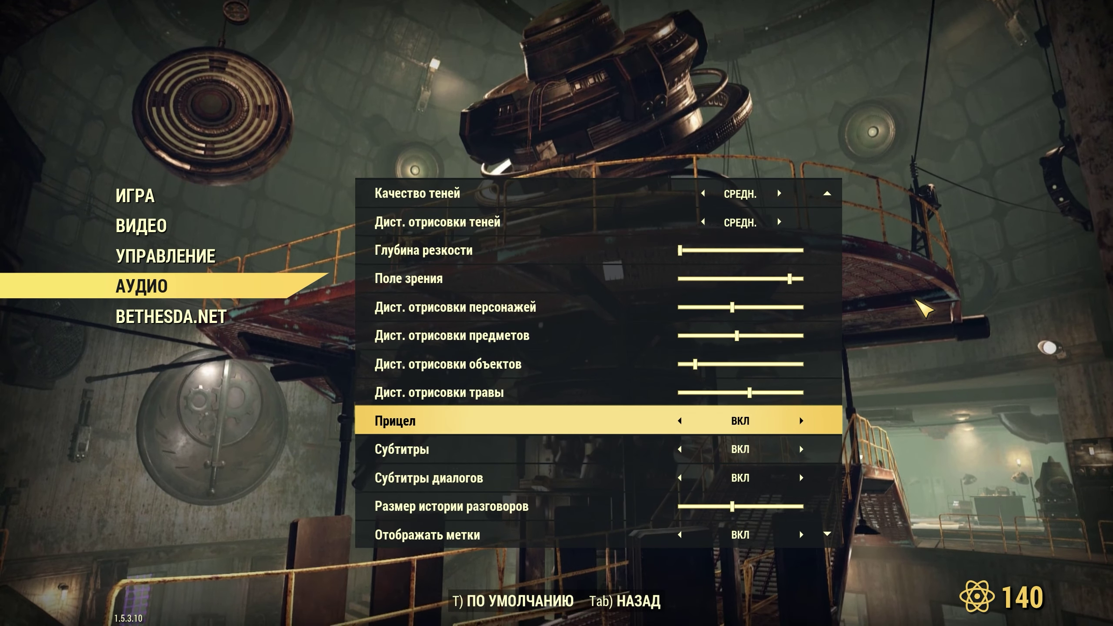
pyautogui.press('Down')
pyautogui.press('Down')
pyautogui.press('Down')
pyautogui.press('Down')
pyautogui.press('Down')
pyautogui.press('Down')
pyautogui.press('Down')
pyautogui.press('Down')
pyautogui.press('Down')
pyautogui.press('Down')
pyautogui.press('Down')
pyautogui.press('Down')
pyautogui.press('Down')
pyautogui.press('Down')
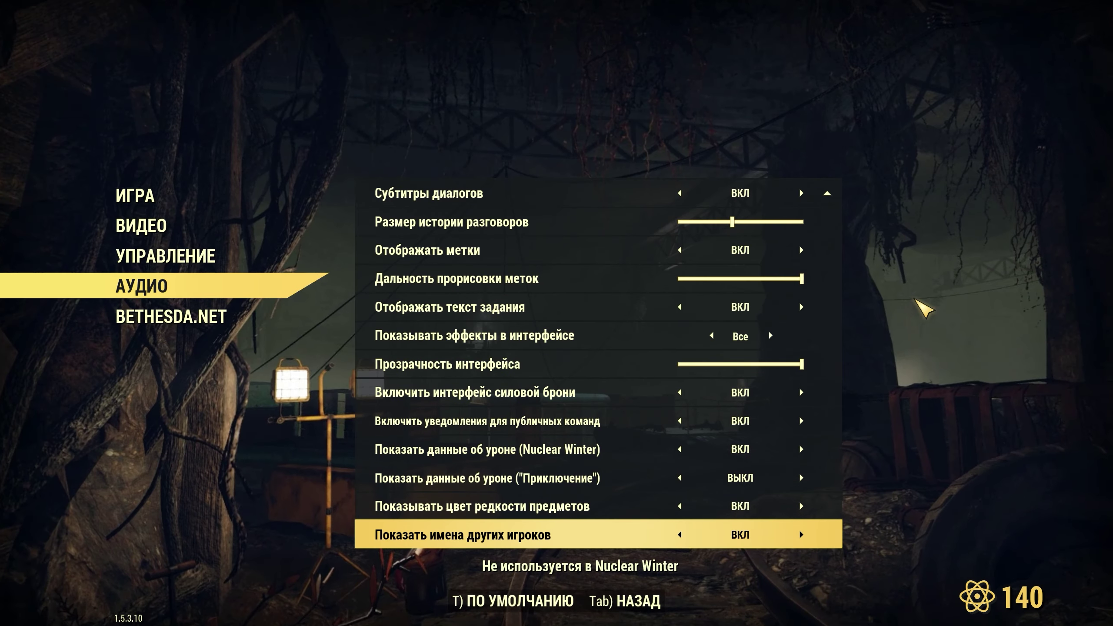
pyautogui.press('Up')
pyautogui.press('Up')
pyautogui.press('Up')
pyautogui.press('Up')
pyautogui.press('Up')
pyautogui.press('Up')
pyautogui.press('Up')
pyautogui.press('Up')
pyautogui.press('Up')
pyautogui.press('Up')
pyautogui.press('Up')
pyautogui.press('Up')
pyautogui.press('Up')
pyautogui.press('Up')
pyautogui.press('Up')
pyautogui.press('Up')
pyautogui.press('Up')
pyautogui.press('Up')
pyautogui.press('Up')
pyautogui.press('Up')
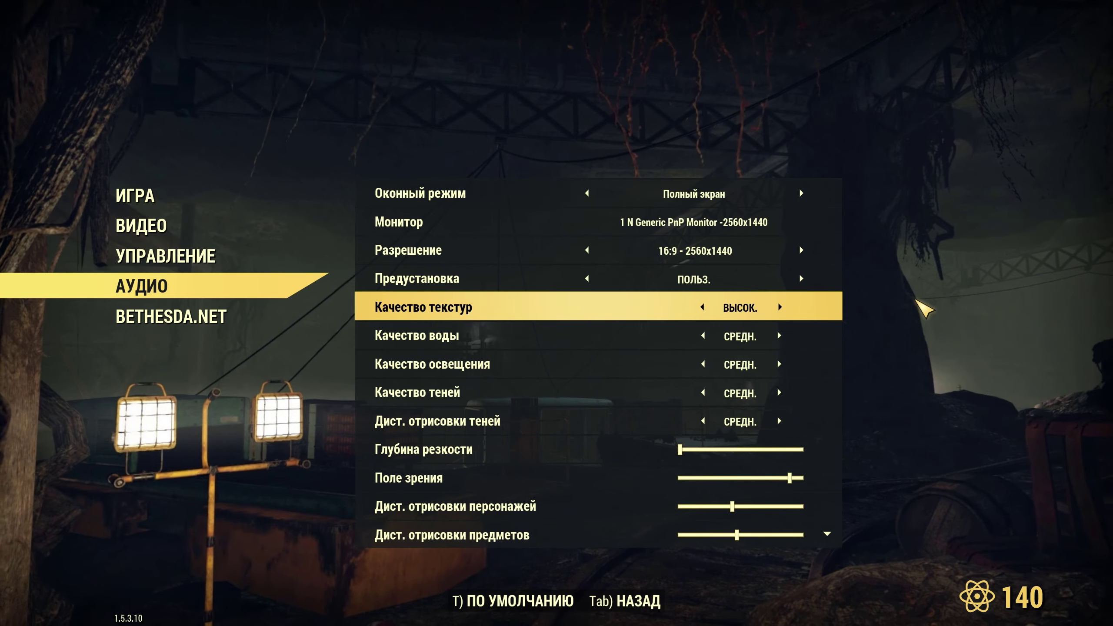
# Lower the Поле зрения setting and leave the settings for the main menu.
pyautogui.moveTo(758, 481)
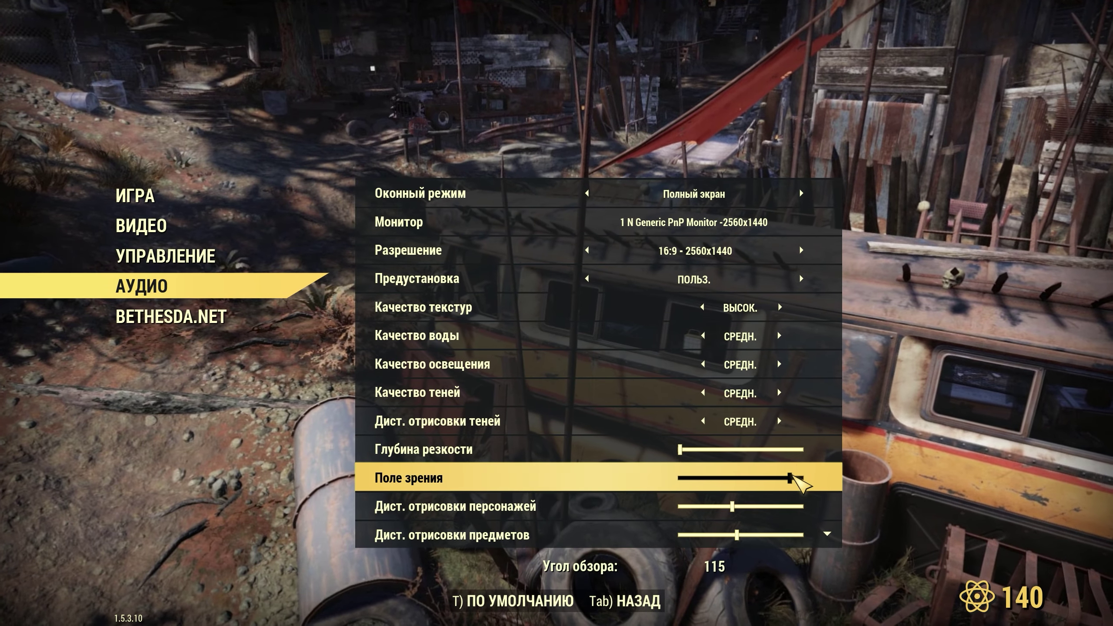
pyautogui.press('Left')
pyautogui.press('Left')
pyautogui.press('Left')
pyautogui.press('Left')
pyautogui.press('Left')
pyautogui.press('Left')
pyautogui.press('Left')
pyautogui.press('Left')
pyautogui.press('Left')
pyautogui.press('Tab')
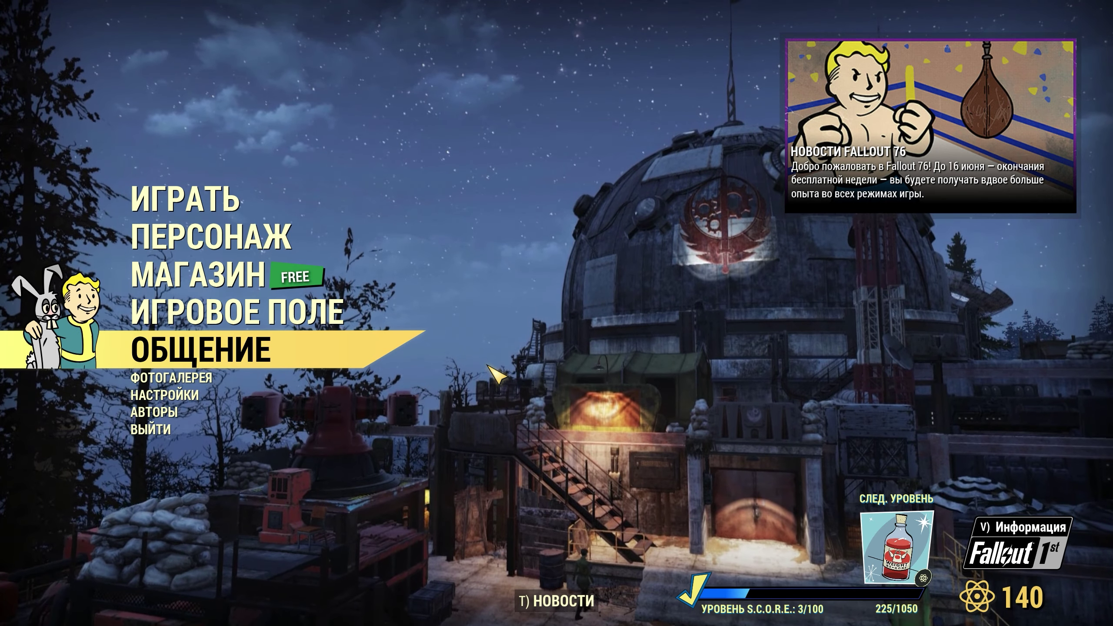